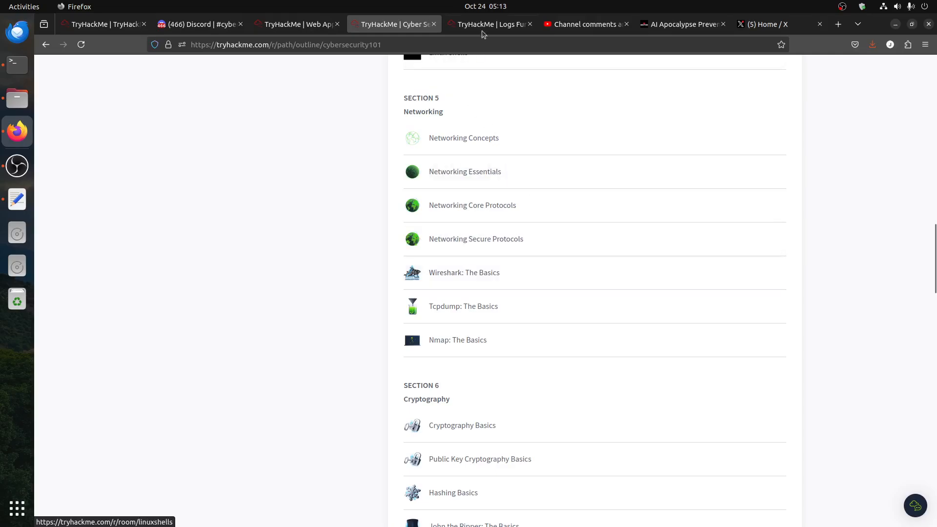
Step: Switch to the Logs Fundamentals room and skim Task 1 down to its question and the list of remaining tasks
{"action": "left_click", "coordinate": [485, 26]}
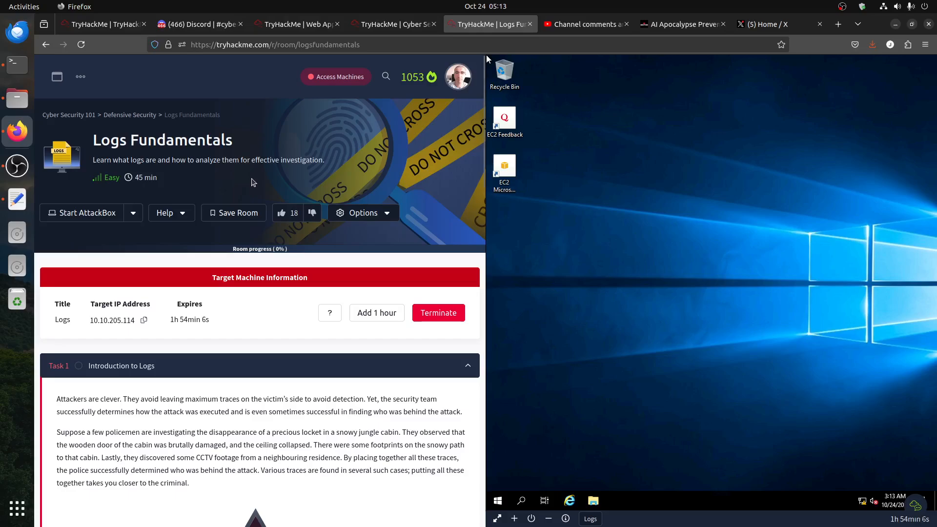
{"action": "scroll", "coordinate": [241, 278], "scroll_direction": "down", "scroll_amount": 10}
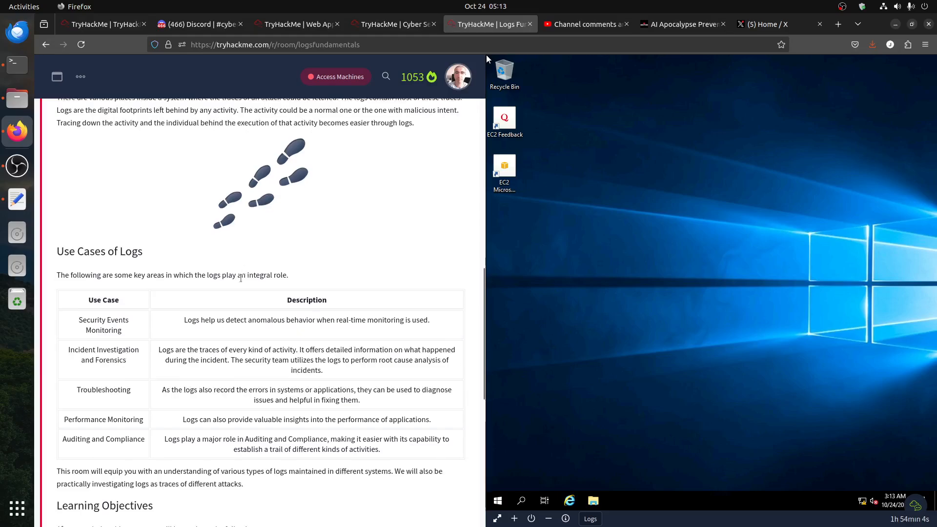
{"action": "scroll", "coordinate": [241, 278], "scroll_direction": "down", "scroll_amount": 8}
{"action": "scroll", "coordinate": [251, 286], "scroll_direction": "up", "scroll_amount": 1}
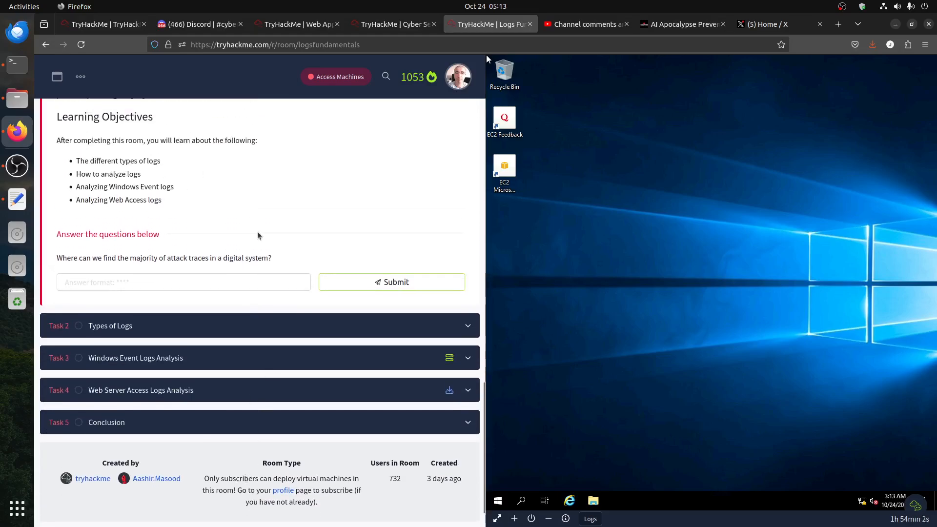
{"action": "scroll", "coordinate": [258, 236], "scroll_direction": "up", "scroll_amount": 15}
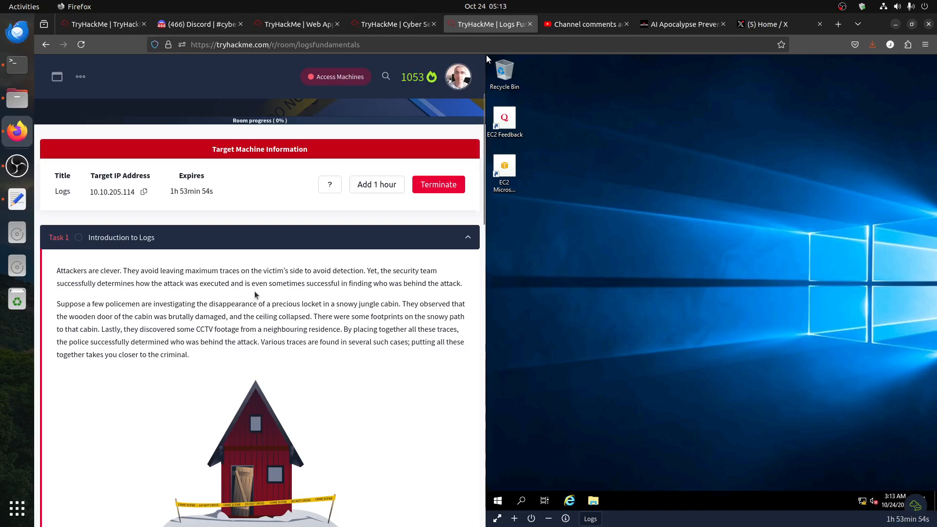
Step: Read the Introduction to Logs text from the snowy cabin analogy to the learning objectives
{"action": "scroll", "coordinate": [255, 294], "scroll_direction": "down", "scroll_amount": 3}
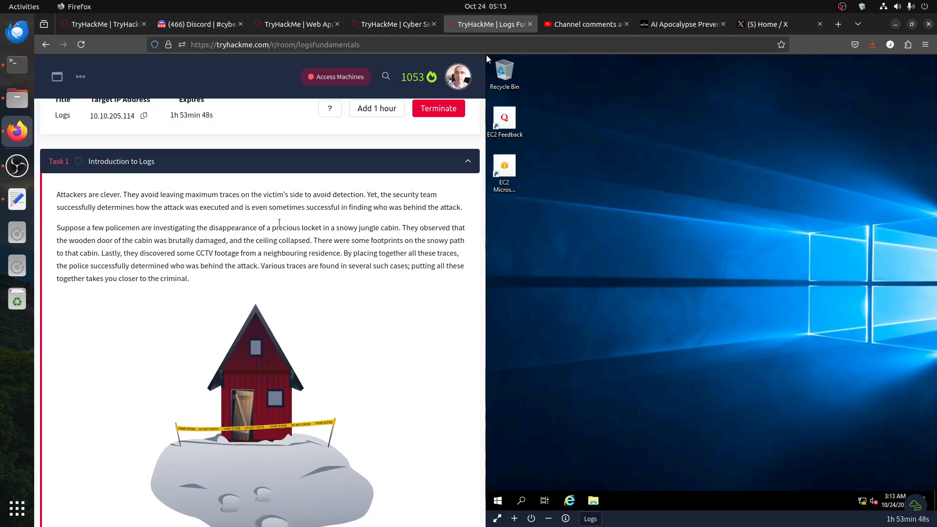
{"action": "scroll", "coordinate": [279, 223], "scroll_direction": "down", "scroll_amount": 1}
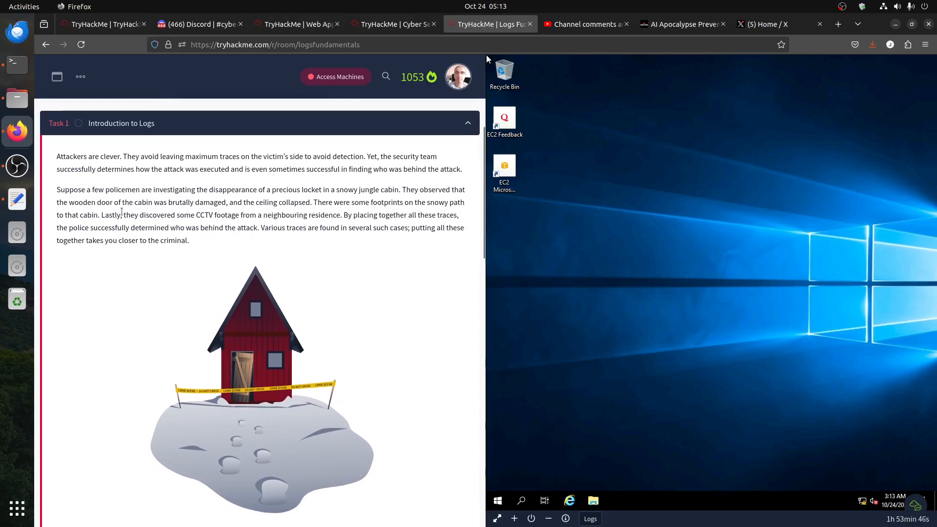
{"action": "left_click_drag", "start_coordinate": [121, 212], "coordinate": [283, 214]}
{"action": "scroll", "coordinate": [281, 219], "scroll_direction": "down", "scroll_amount": 7}
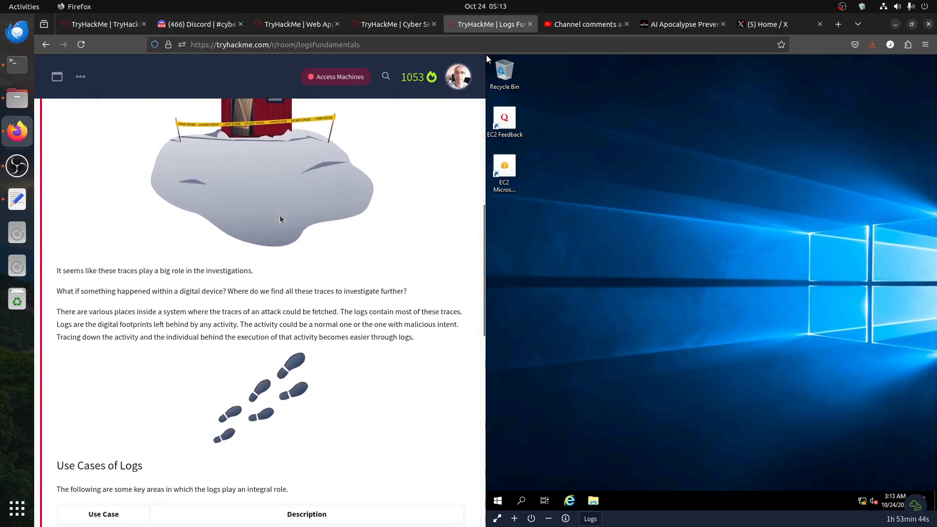
{"action": "scroll", "coordinate": [281, 225], "scroll_direction": "down", "scroll_amount": 2}
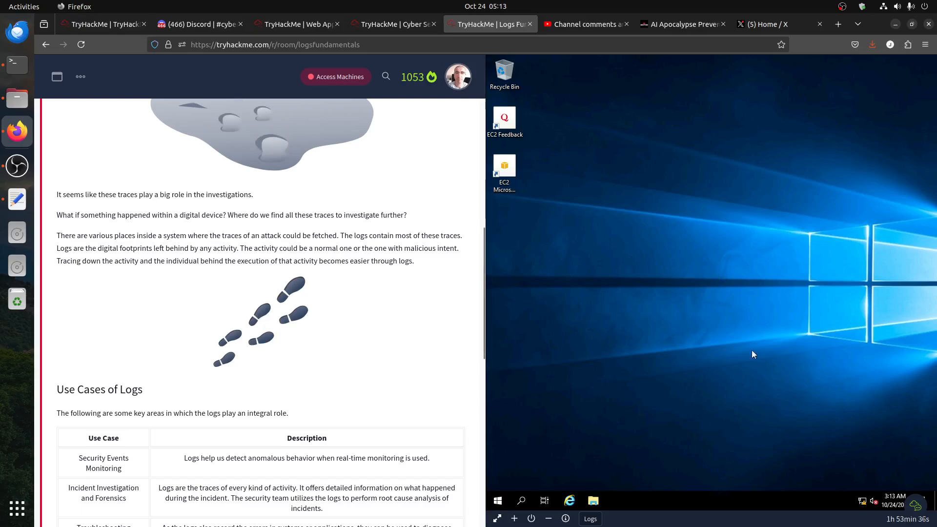
{"action": "scroll", "coordinate": [452, 412], "scroll_direction": "down", "scroll_amount": 15}
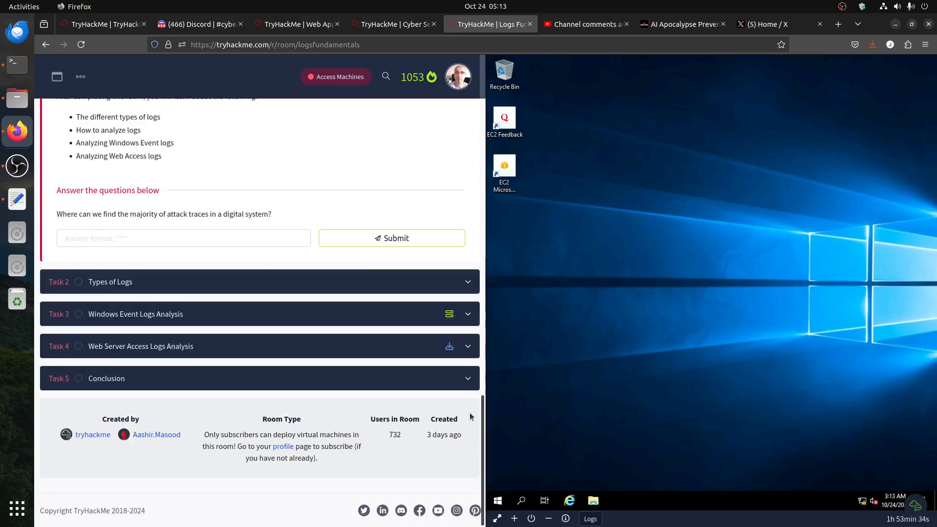
{"action": "scroll", "coordinate": [377, 348], "scroll_direction": "up", "scroll_amount": 5}
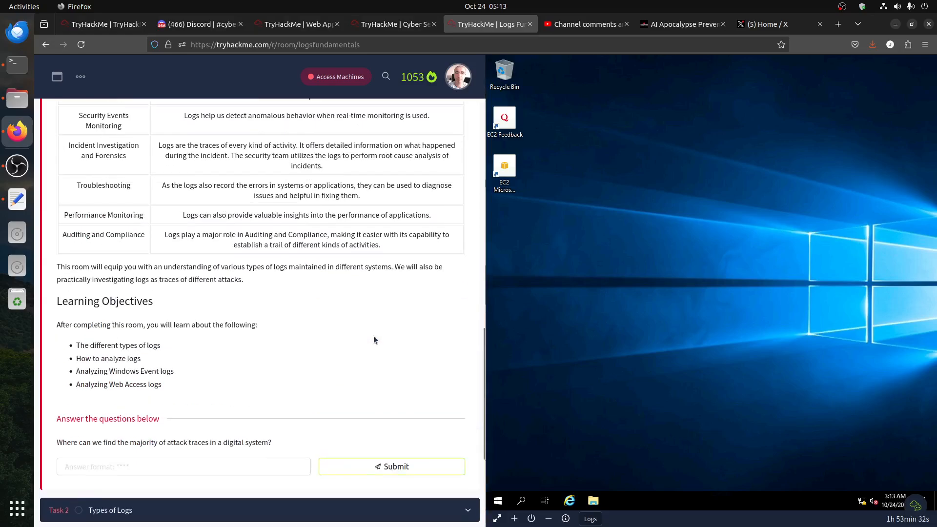
{"action": "scroll", "coordinate": [374, 338], "scroll_direction": "up", "scroll_amount": 5}
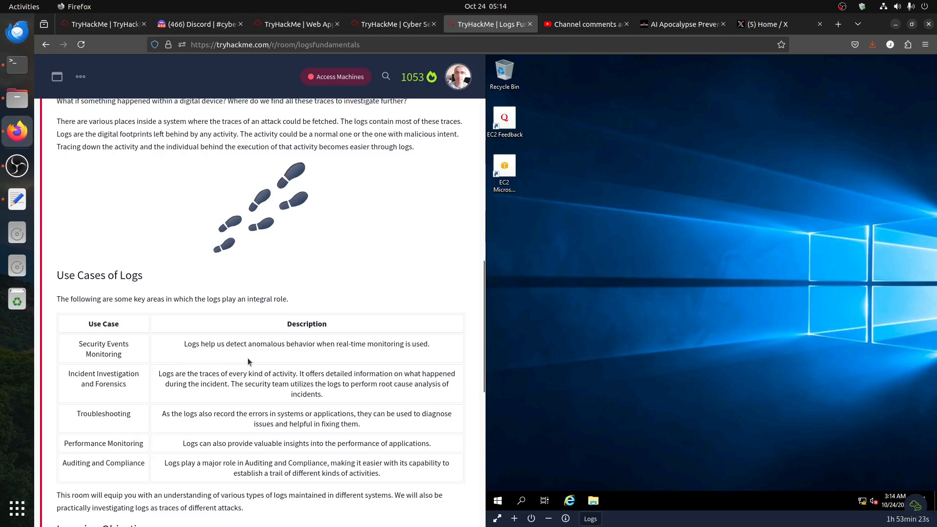
Step: Examine the Use Cases of Logs table, highlighting the security monitoring, incident investigation and performance monitoring entries while reading
{"action": "left_click_drag", "start_coordinate": [286, 346], "coordinate": [406, 361]}
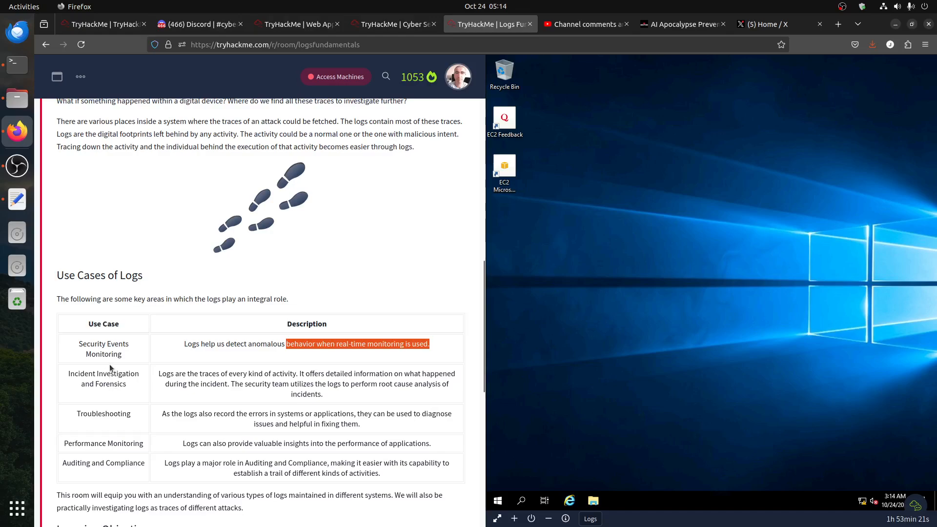
{"action": "left_click_drag", "start_coordinate": [68, 373], "coordinate": [134, 391]}
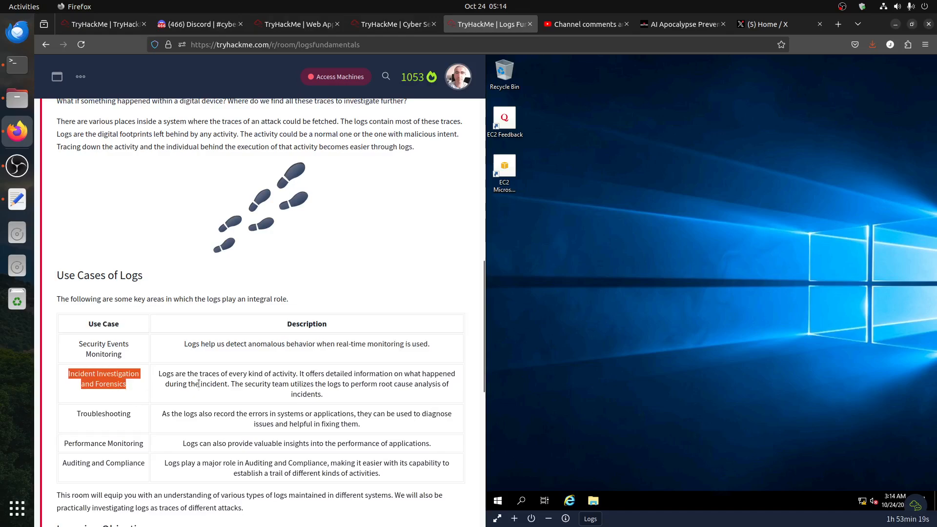
{"action": "left_click_drag", "start_coordinate": [290, 369], "coordinate": [380, 412]}
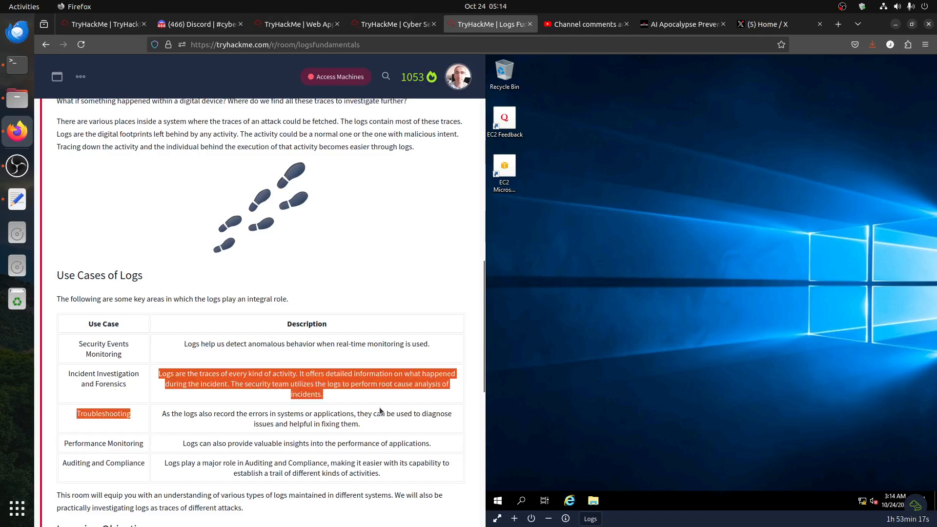
{"action": "left_click", "coordinate": [723, 272]}
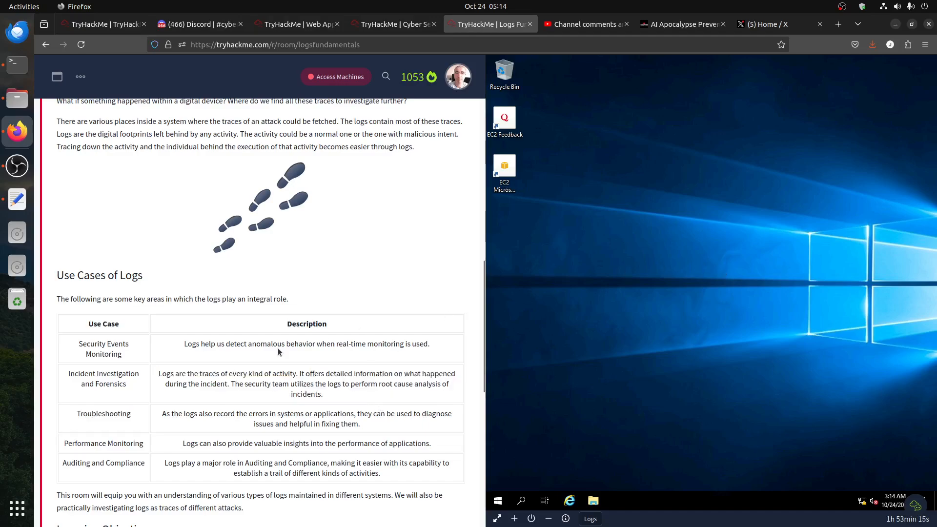
{"action": "scroll", "coordinate": [278, 351], "scroll_direction": "down", "scroll_amount": 3}
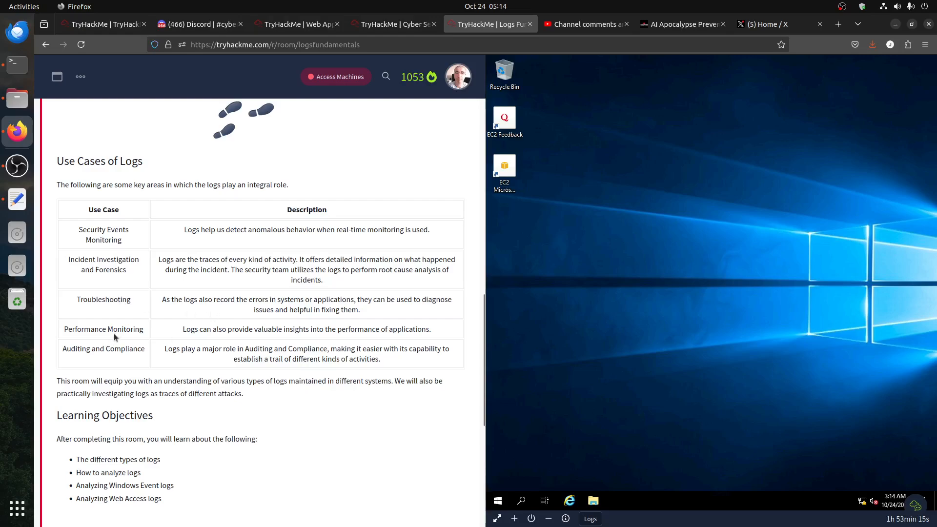
{"action": "triple_click", "coordinate": [151, 336]}
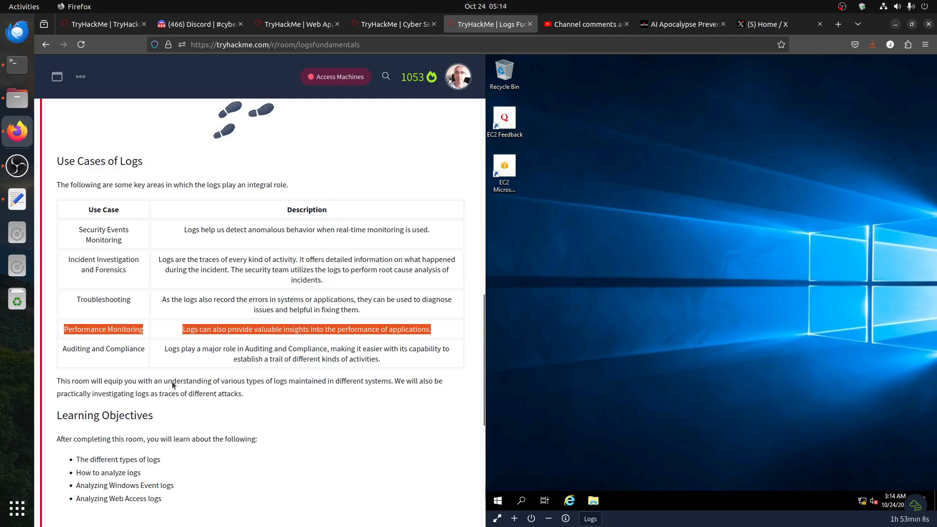
{"action": "scroll", "coordinate": [203, 353], "scroll_direction": "down", "scroll_amount": 4}
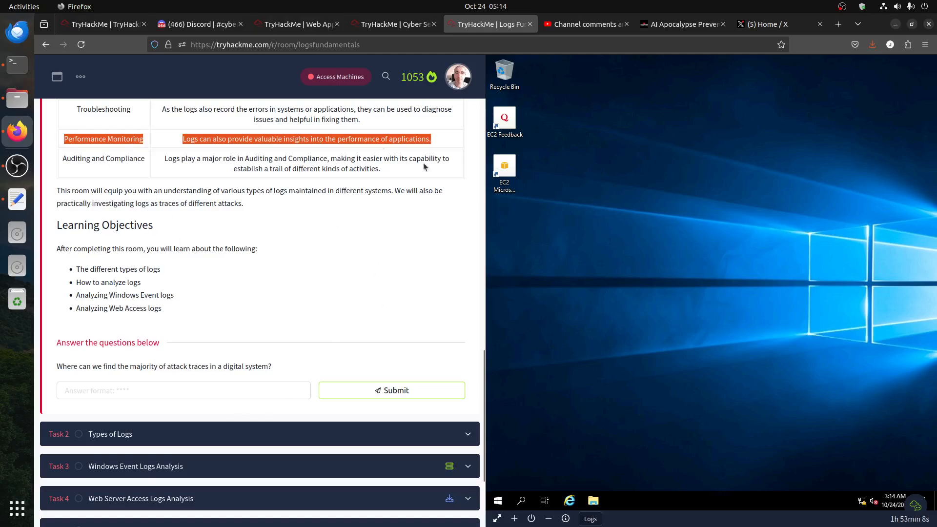
{"action": "left_click", "coordinate": [371, 233]}
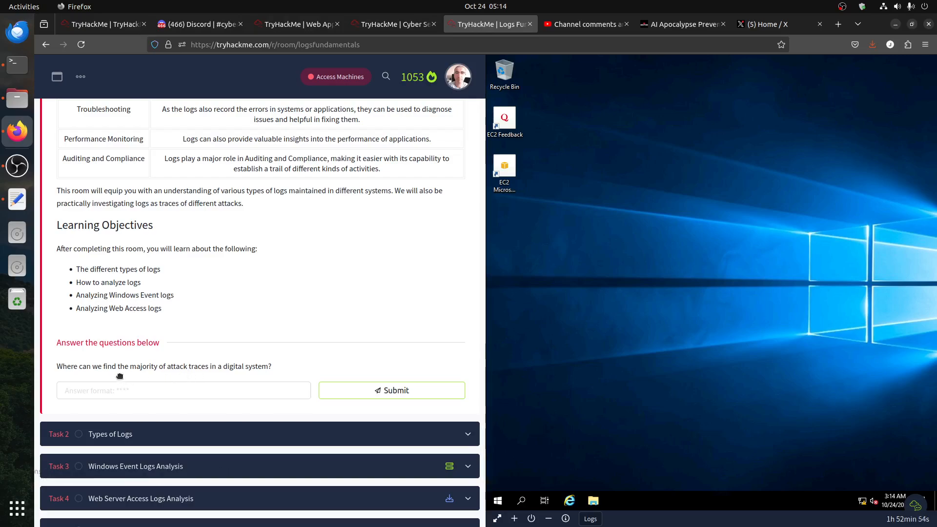
Step: Answer the Task 1 question on where most attack traces are found with "logs" and submit it
{"action": "left_click", "coordinate": [166, 396]}
{"action": "left_click_drag", "start_coordinate": [167, 395], "coordinate": [165, 392]}
{"action": "triple_click", "coordinate": [162, 390]}
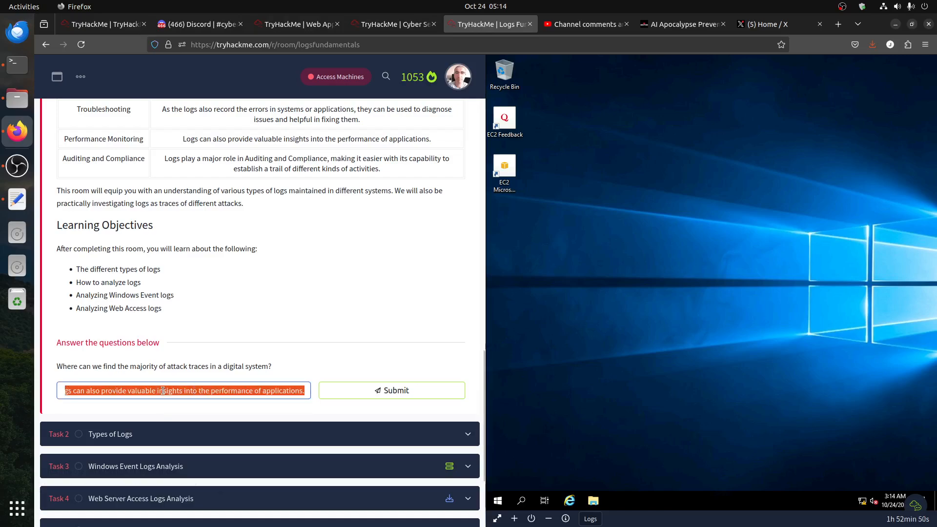
{"action": "type", "text": "logs"}
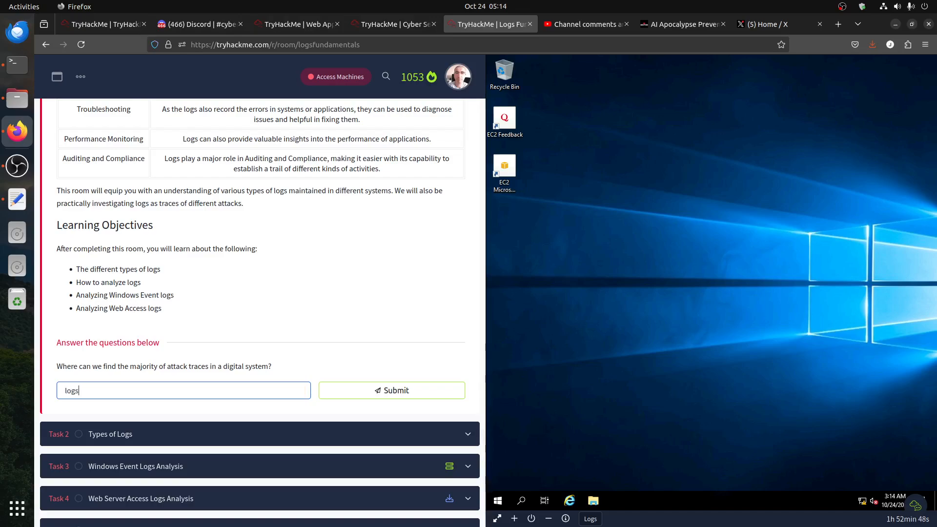
{"action": "left_click", "coordinate": [394, 389]}
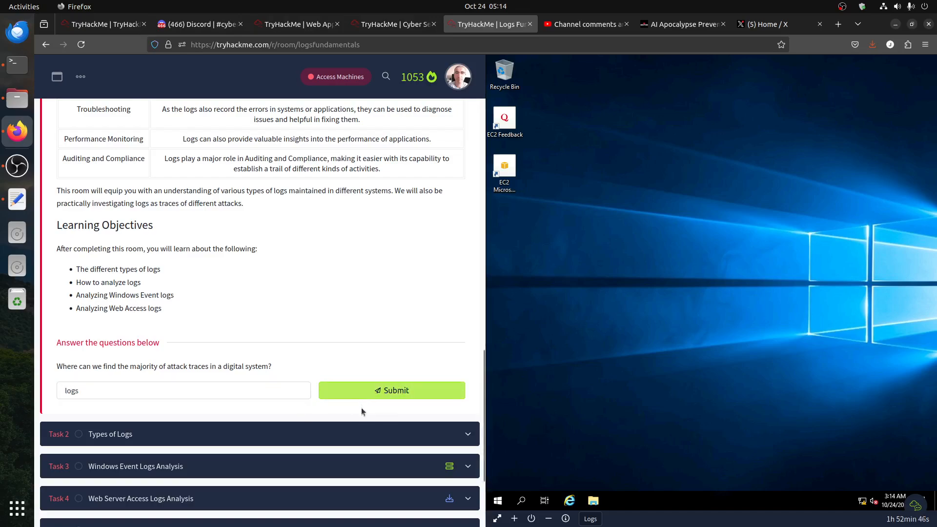
Step: Go to Task 2, Types of Logs, and read its introduction and the System and Security Logs entries
{"action": "left_click", "coordinate": [361, 434]}
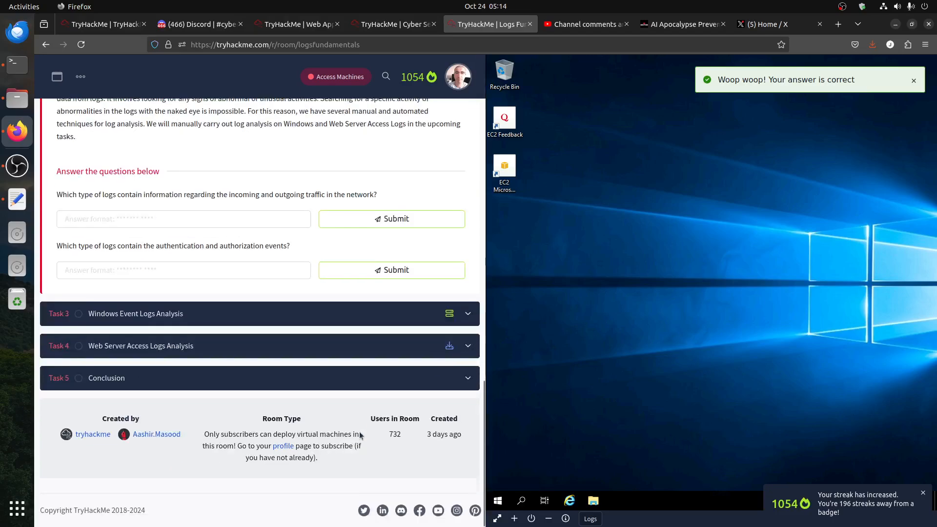
{"action": "scroll", "coordinate": [254, 308], "scroll_direction": "up", "scroll_amount": 15}
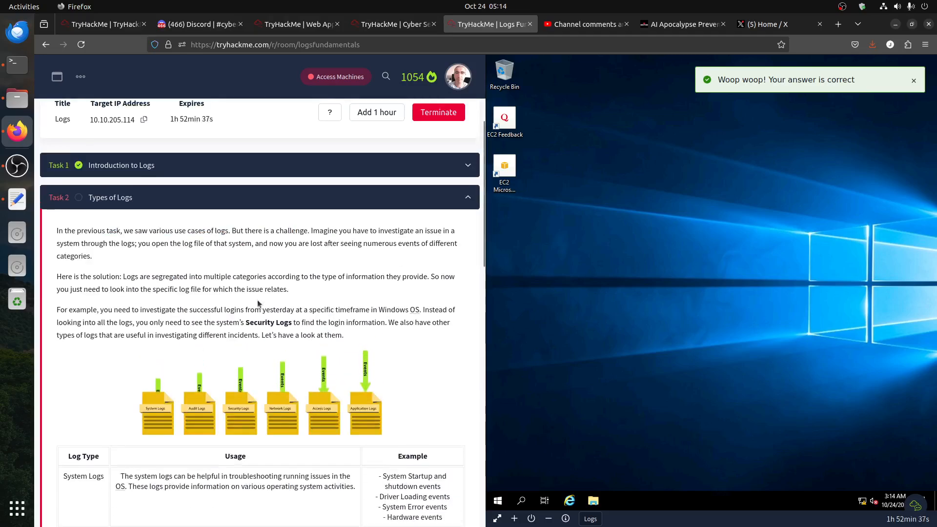
{"action": "scroll", "coordinate": [258, 303], "scroll_direction": "down", "scroll_amount": 5}
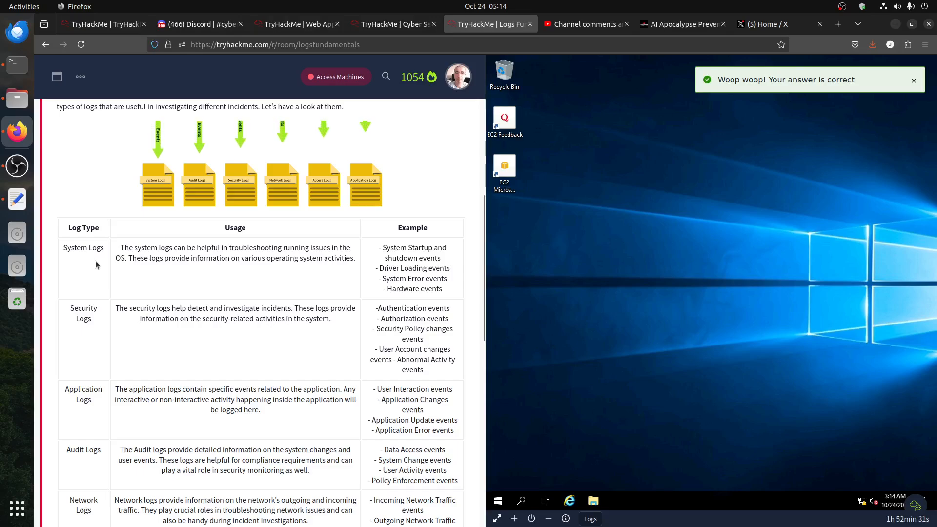
{"action": "triple_click", "coordinate": [95, 314]}
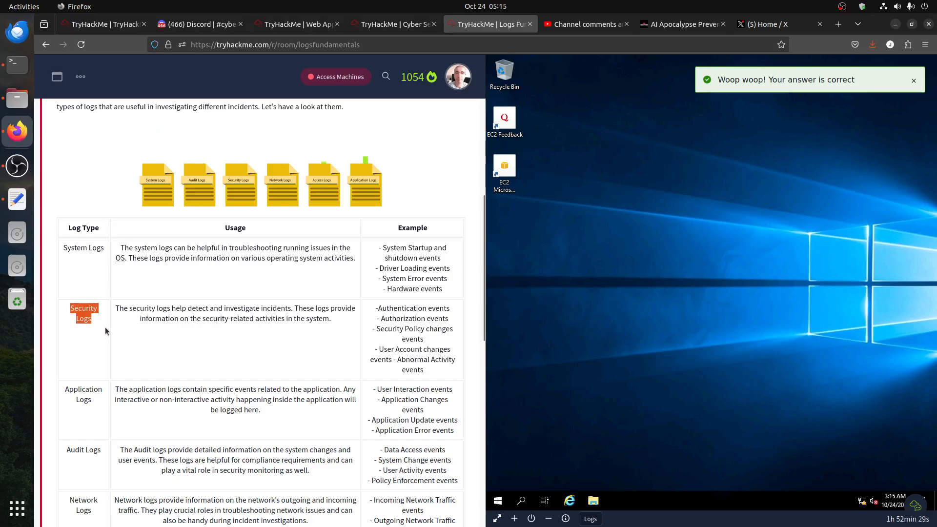
{"action": "left_click", "coordinate": [149, 332]}
Step: Search for "event" on the Windows target machine and launch Event Viewer
{"action": "left_click", "coordinate": [503, 504]}
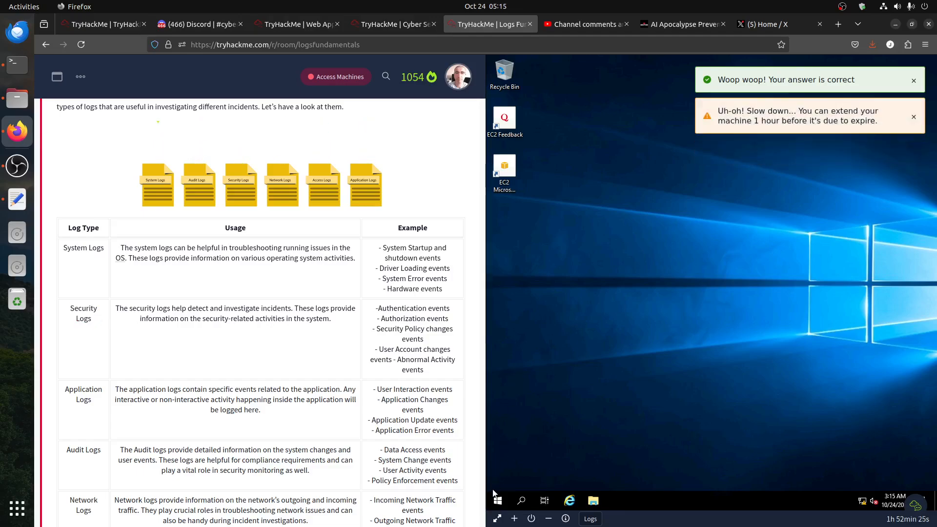
{"action": "left_click", "coordinate": [499, 501]}
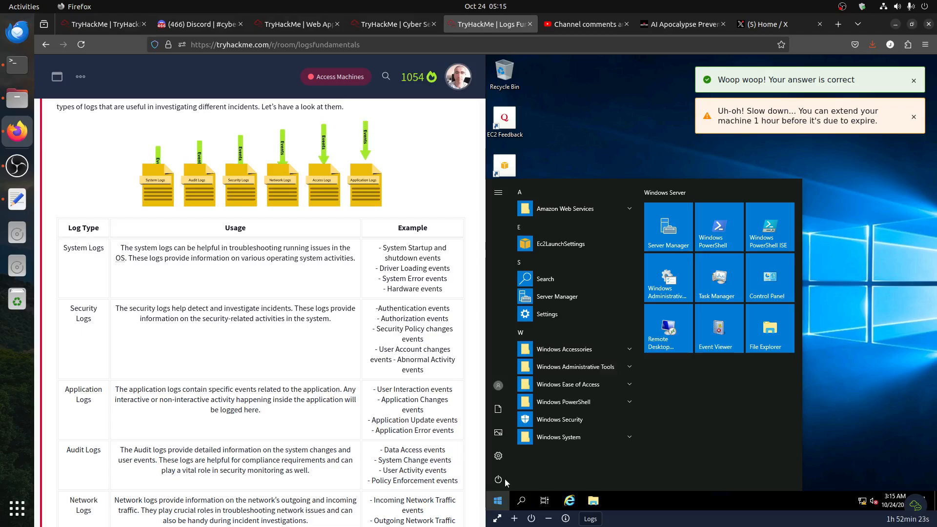
{"action": "type", "text": "e"}
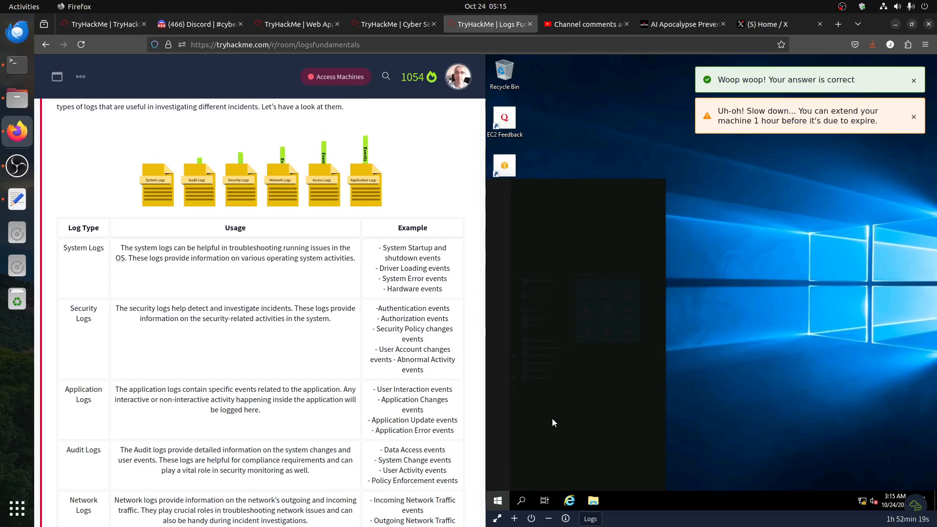
{"action": "type", "text": "vent"}
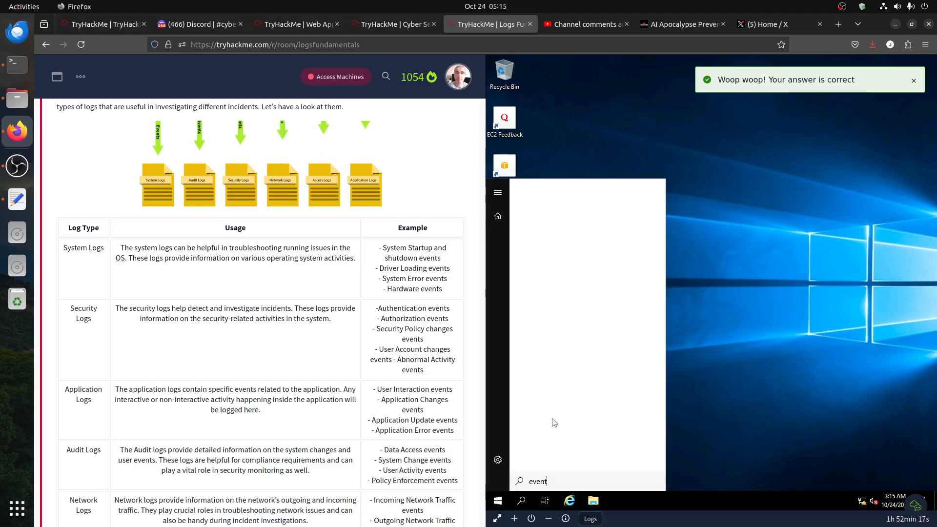
{"action": "left_click", "coordinate": [551, 238]}
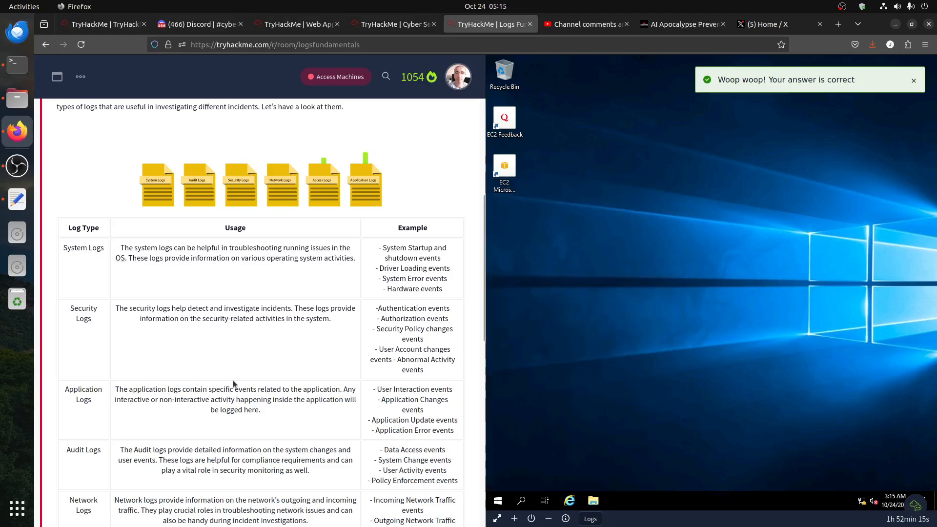
Step: Read the Application, Audit, Network and Access Logs entries in Task 2, continuing down to the two questions
{"action": "scroll", "coordinate": [235, 371], "scroll_direction": "down", "scroll_amount": 3}
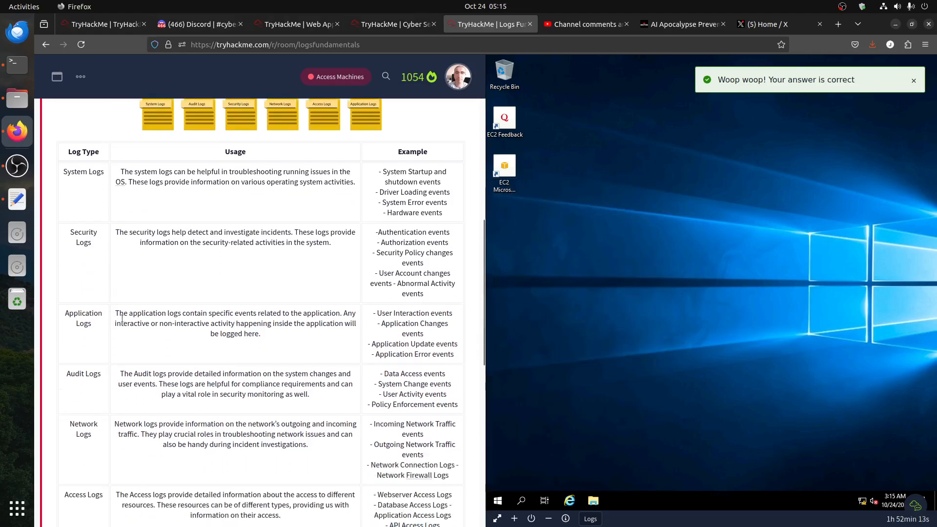
{"action": "scroll", "coordinate": [100, 361], "scroll_direction": "down", "scroll_amount": 4}
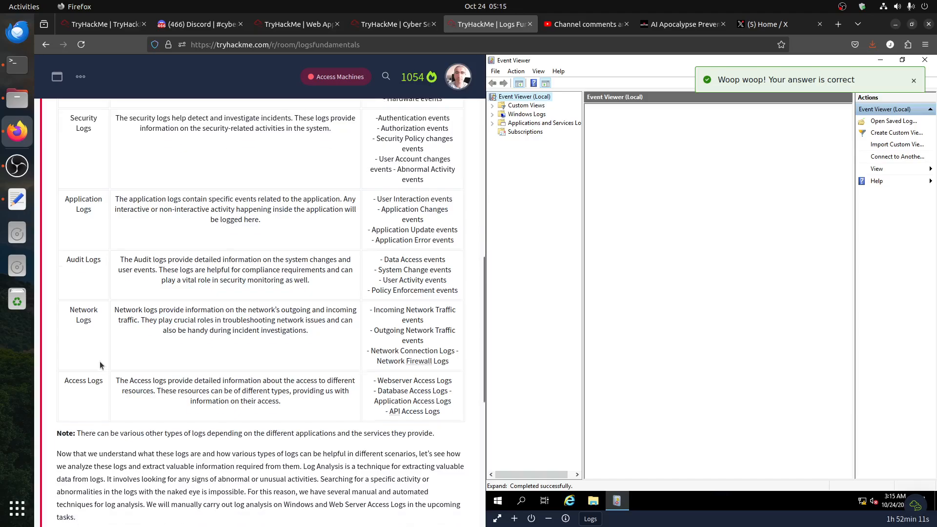
{"action": "left_click_drag", "start_coordinate": [99, 382], "coordinate": [116, 309]}
{"action": "scroll", "coordinate": [163, 376], "scroll_direction": "down", "scroll_amount": 5}
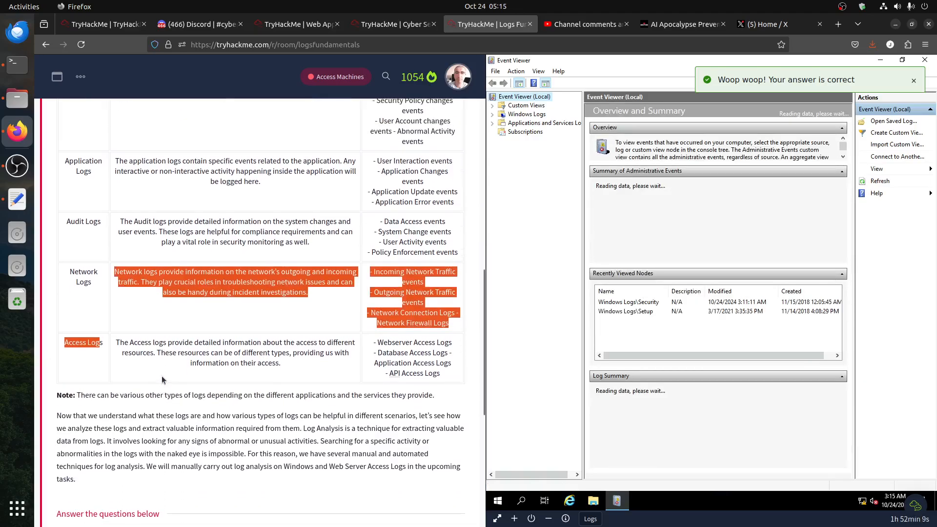
{"action": "scroll", "coordinate": [163, 376], "scroll_direction": "down", "scroll_amount": 1}
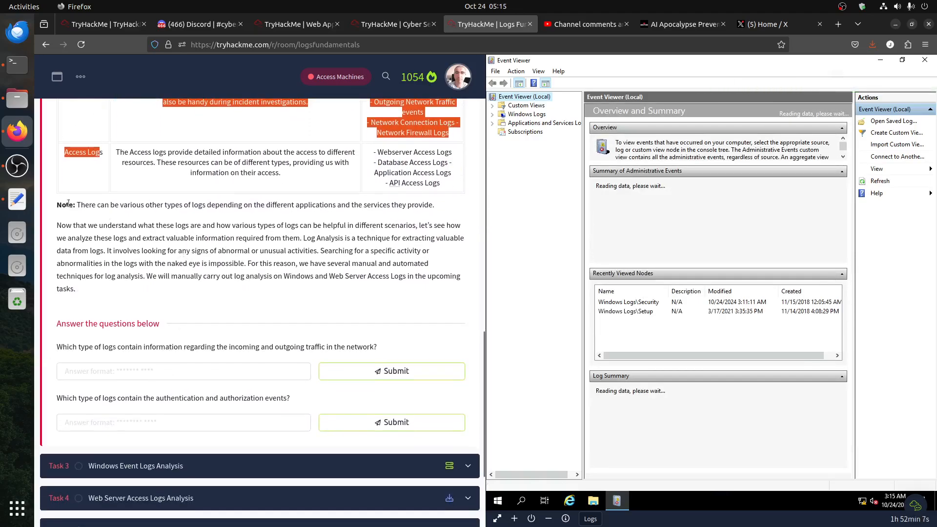
Step: Read the closing note of Task 2 about log analysis and expand Windows Logs in Event Viewer
{"action": "left_click_drag", "start_coordinate": [214, 195], "coordinate": [269, 284]}
{"action": "left_click", "coordinate": [269, 285]}
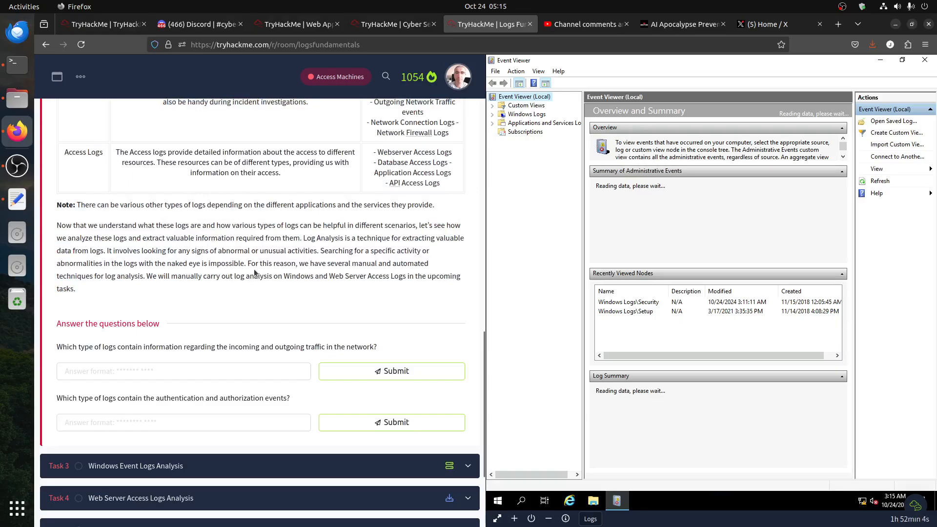
{"action": "left_click", "coordinate": [493, 116]}
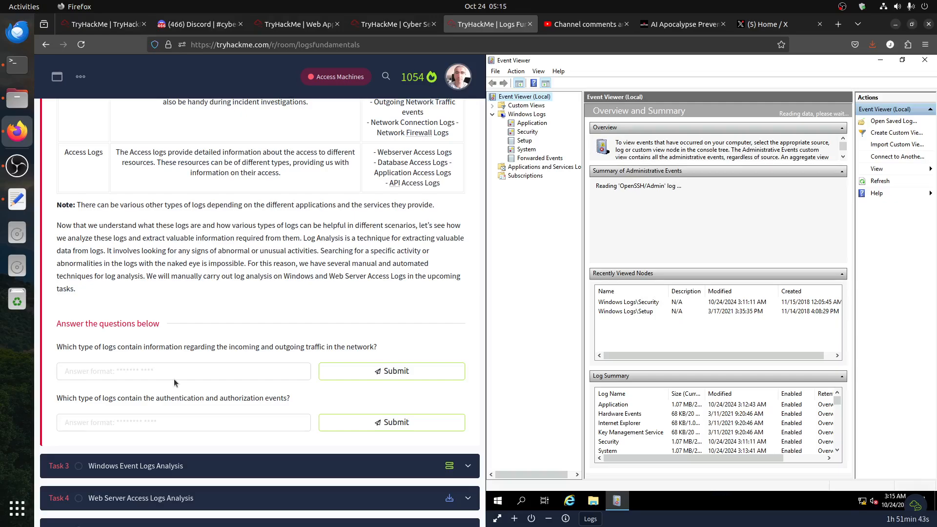
Step: Copy "Network Logs" from the log type table and submit it as the answer to the incoming and outgoing traffic question
{"action": "scroll", "coordinate": [174, 379], "scroll_direction": "up", "scroll_amount": 3}
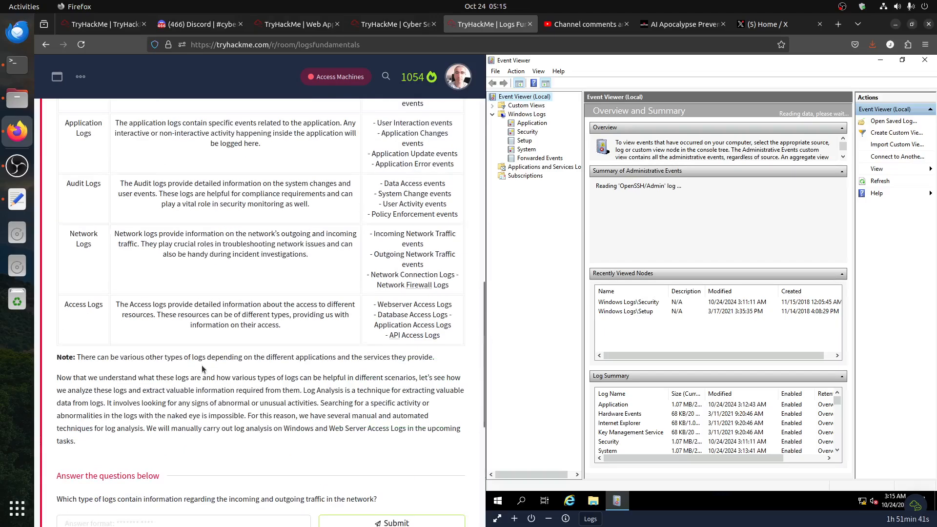
{"action": "triple_click", "coordinate": [91, 237]}
{"action": "right_click", "coordinate": [93, 237]}
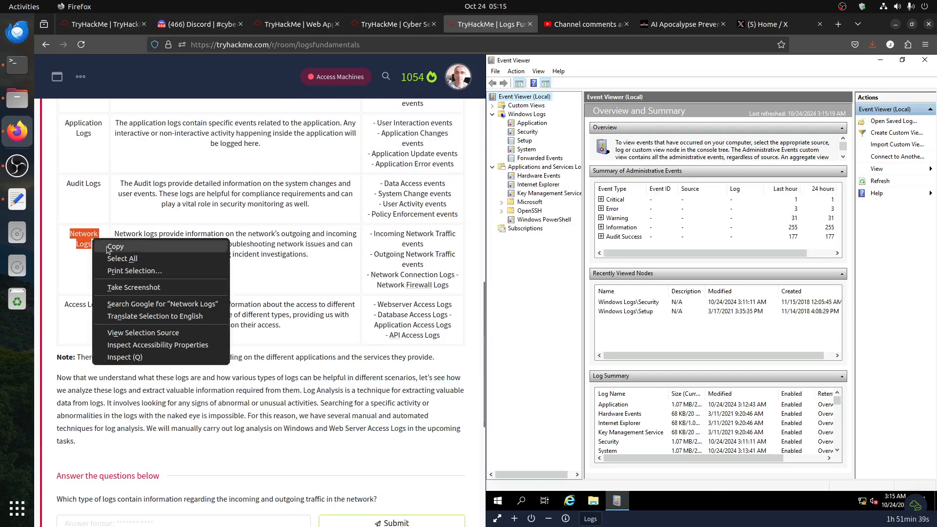
{"action": "left_click", "coordinate": [110, 247]}
{"action": "scroll", "coordinate": [195, 361], "scroll_direction": "down", "scroll_amount": 5}
{"action": "left_click", "coordinate": [185, 295]}
{"action": "key", "text": "ctrl+v"}
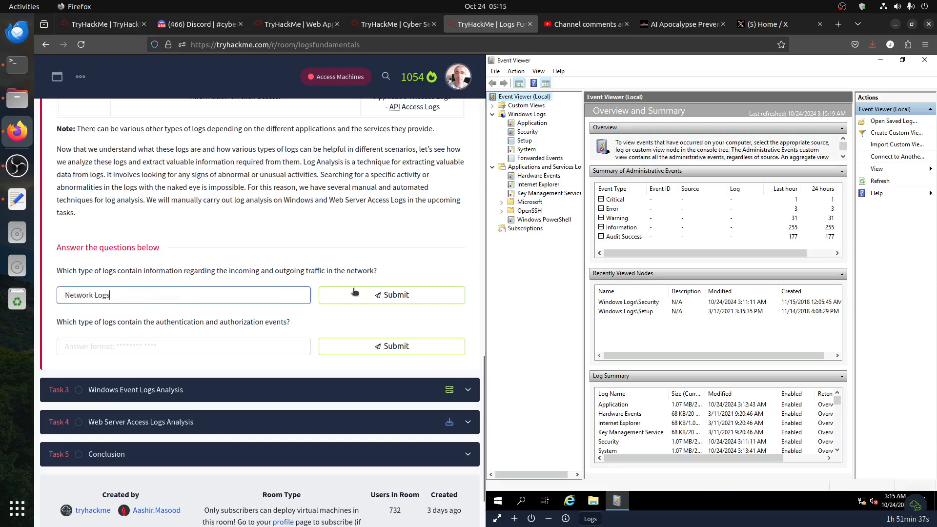
{"action": "left_click", "coordinate": [367, 293]}
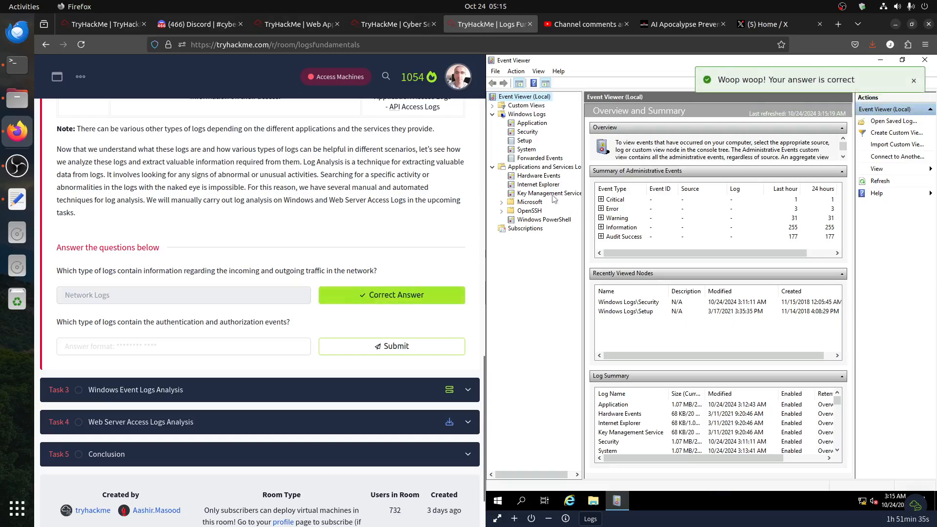
Step: Browse the Microsoft > Windows folders under Applications and Services Logs, and open the Security log under Windows Logs
{"action": "left_click", "coordinate": [502, 203]}
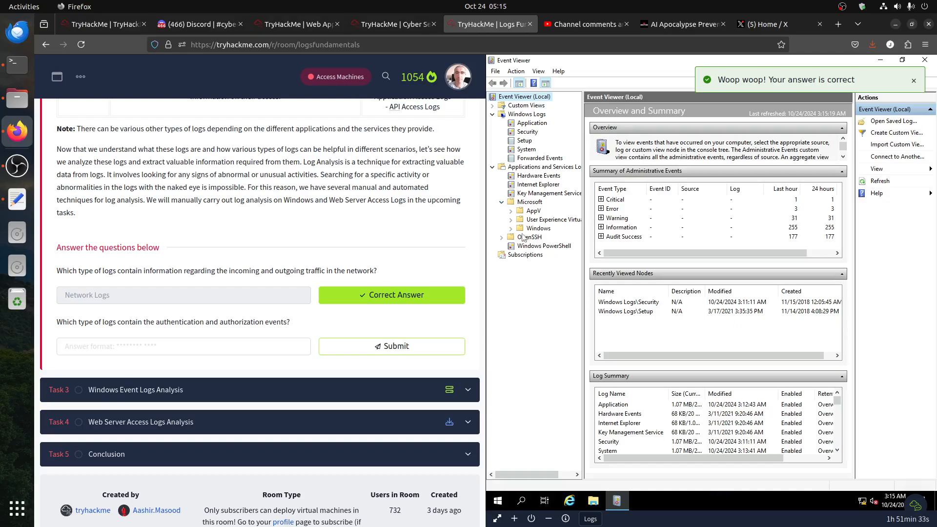
{"action": "left_click", "coordinate": [510, 228]}
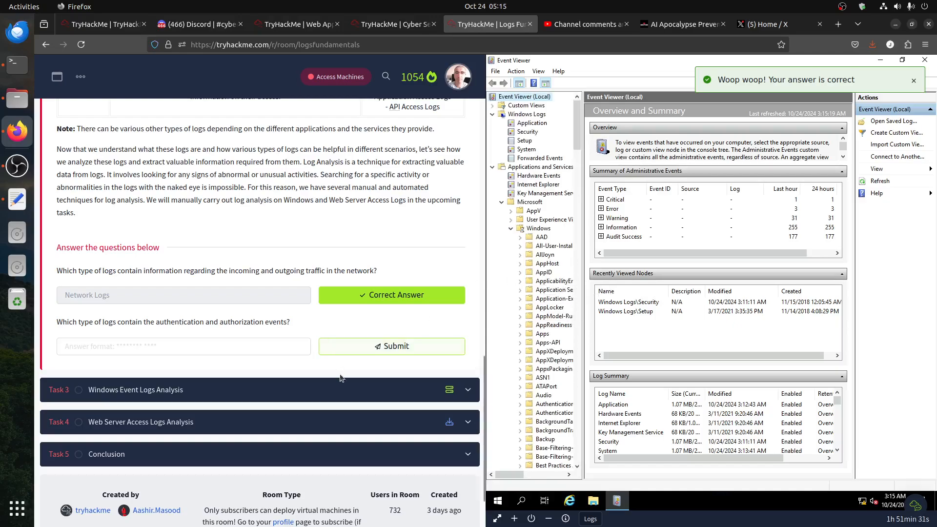
{"action": "scroll", "coordinate": [549, 355], "scroll_direction": "down", "scroll_amount": 5}
{"action": "scroll", "coordinate": [551, 342], "scroll_direction": "down", "scroll_amount": 20}
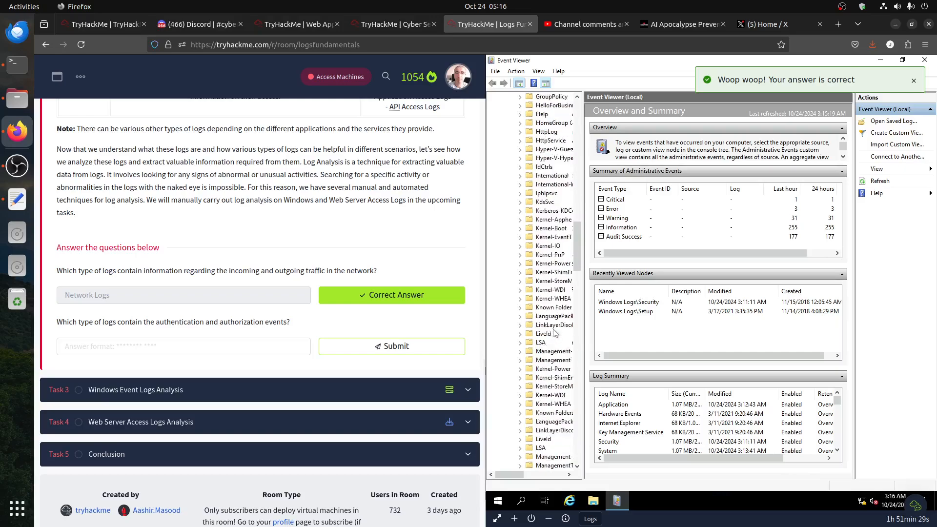
{"action": "scroll", "coordinate": [556, 292], "scroll_direction": "down", "scroll_amount": 8}
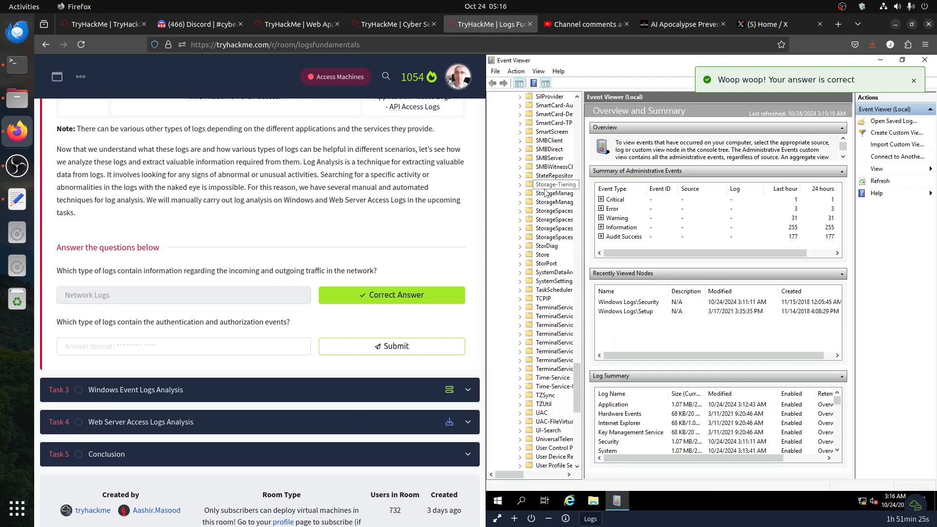
{"action": "scroll", "coordinate": [545, 194], "scroll_direction": "up", "scroll_amount": 6}
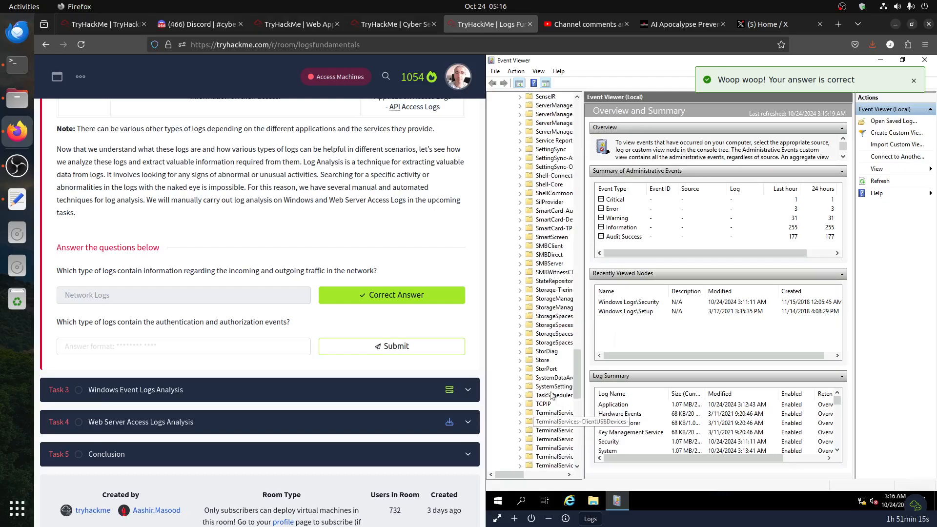
{"action": "scroll", "coordinate": [547, 293], "scroll_direction": "up", "scroll_amount": 20}
{"action": "scroll", "coordinate": [544, 172], "scroll_direction": "up", "scroll_amount": 20}
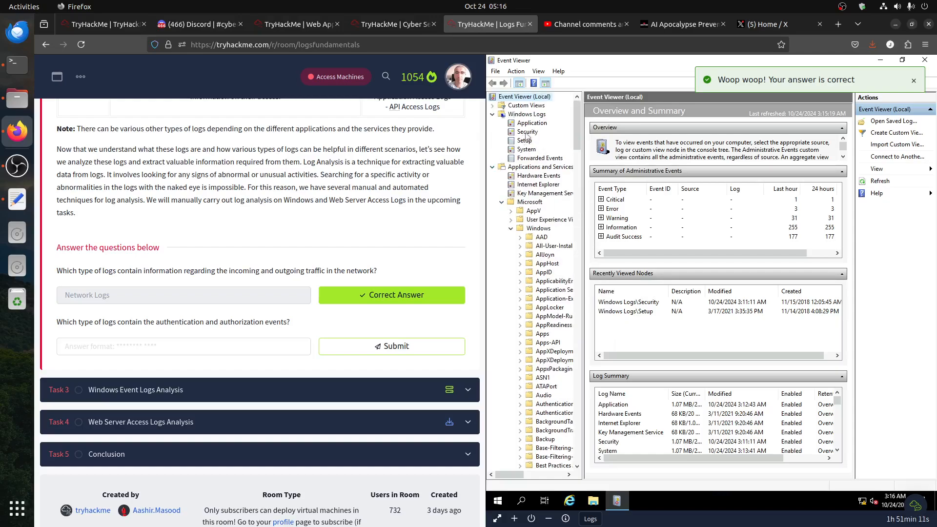
{"action": "left_click", "coordinate": [527, 132]}
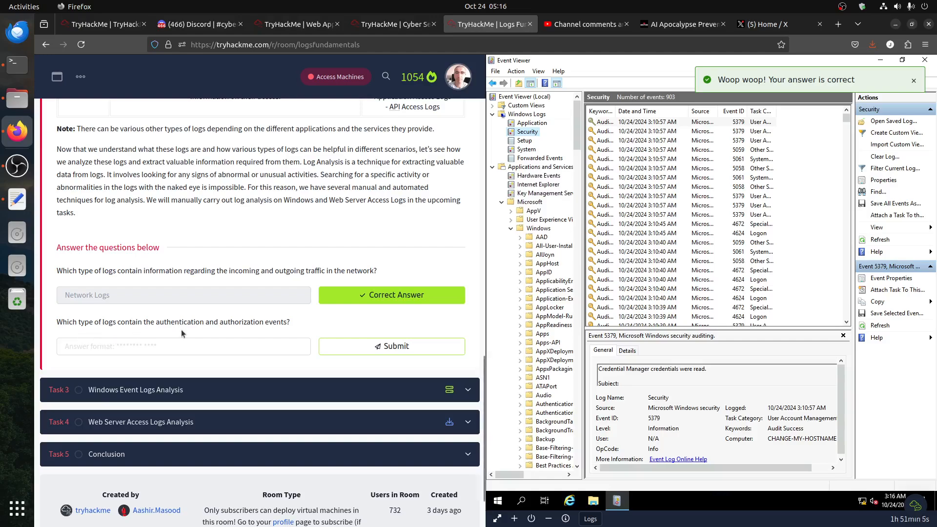
Step: Check the Security Logs entry in the table and submit "Security Logs" for the authentication and authorization events question
{"action": "scroll", "coordinate": [183, 329], "scroll_direction": "up", "scroll_amount": 5}
{"action": "scroll", "coordinate": [86, 263], "scroll_direction": "up", "scroll_amount": 5}
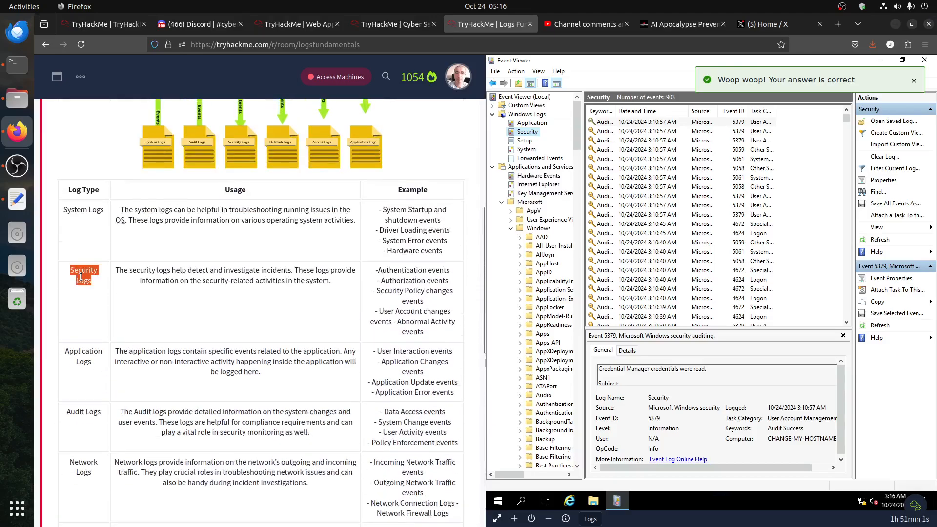
{"action": "scroll", "coordinate": [183, 361], "scroll_direction": "down", "scroll_amount": 8}
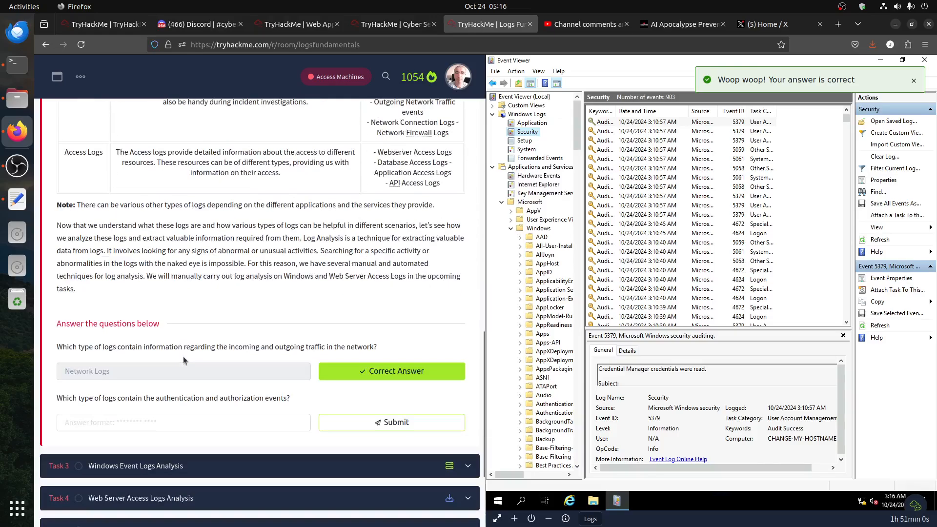
{"action": "left_click", "coordinate": [186, 423]}
{"action": "type", "text": "Security Logs"}
{"action": "left_click", "coordinate": [393, 422]}
Step: Open Task 3, Windows Event Logs Analysis, read its introduction, and dismiss the correct-answer notifications
{"action": "left_click", "coordinate": [309, 465]}
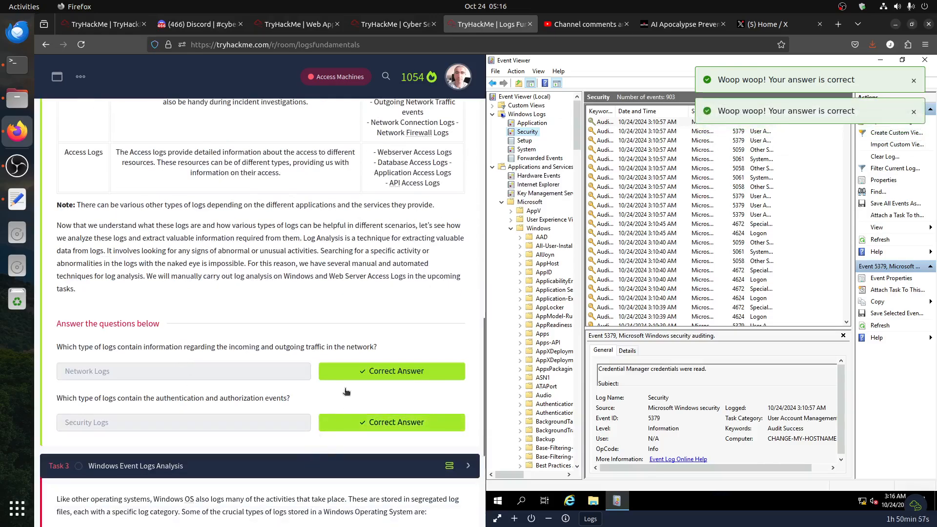
{"action": "scroll", "coordinate": [265, 274], "scroll_direction": "down", "scroll_amount": 10}
{"action": "scroll", "coordinate": [266, 273], "scroll_direction": "up", "scroll_amount": 12}
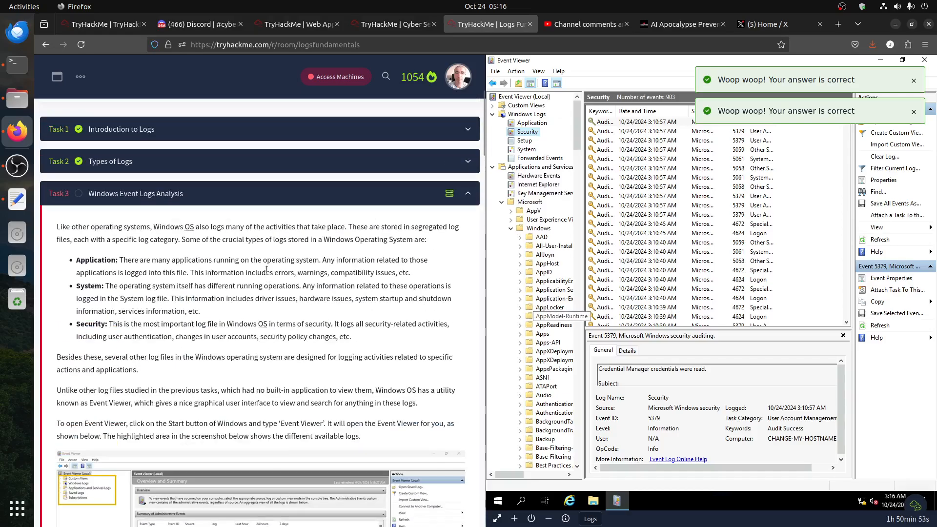
{"action": "scroll", "coordinate": [266, 270], "scroll_direction": "down", "scroll_amount": 3}
{"action": "scroll", "coordinate": [267, 269], "scroll_direction": "down", "scroll_amount": 2}
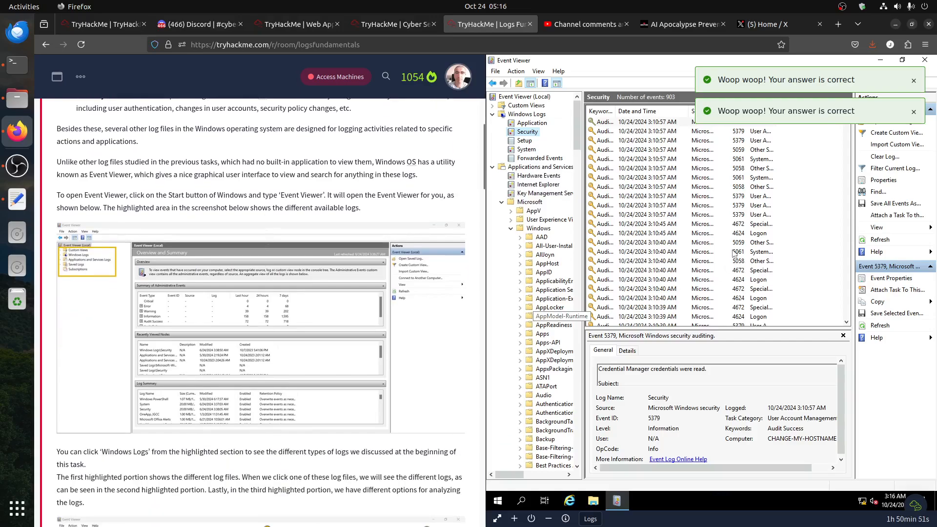
{"action": "left_click", "coordinate": [914, 113]}
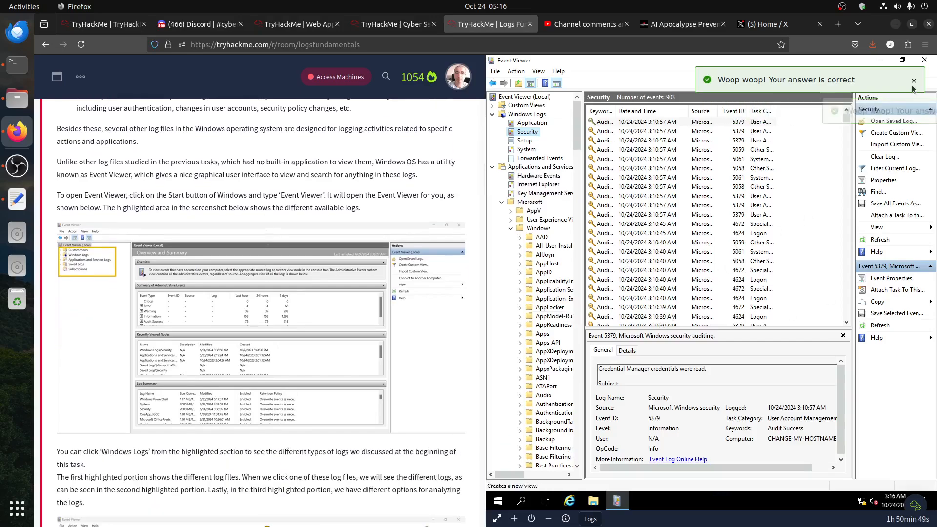
{"action": "left_click", "coordinate": [913, 81]}
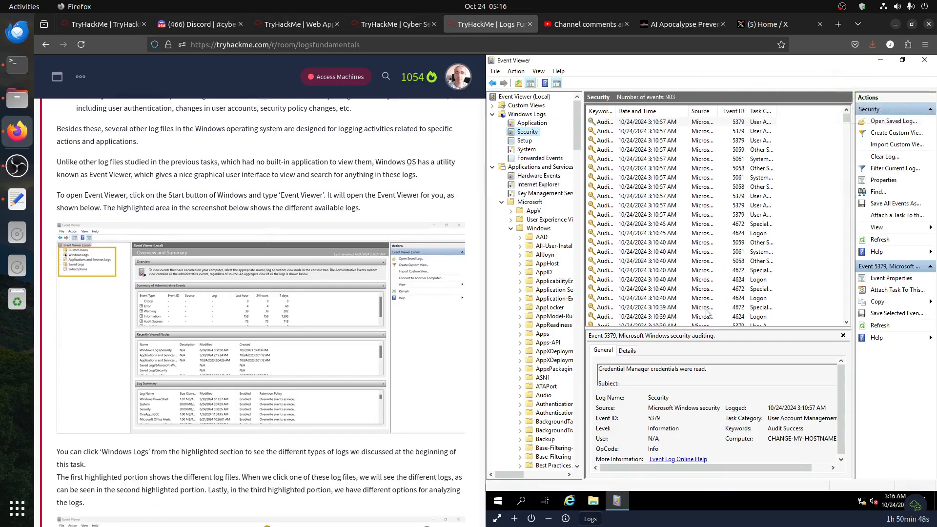
Step: View the Application, Setup, System and Security logs under Windows Logs, and collapse Applications and Services Logs
{"action": "left_click", "coordinate": [532, 123]}
{"action": "left_click", "coordinate": [526, 142]}
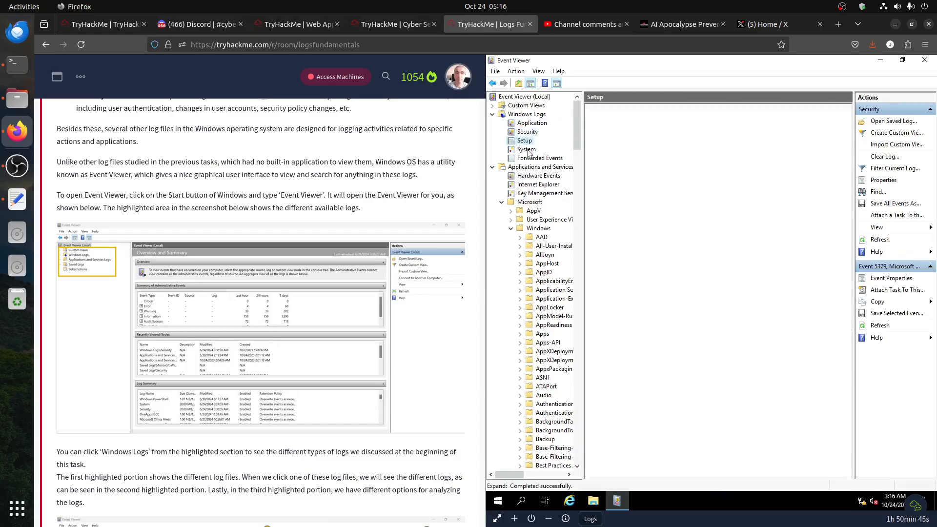
{"action": "left_click", "coordinate": [527, 149]}
{"action": "left_click", "coordinate": [528, 133]}
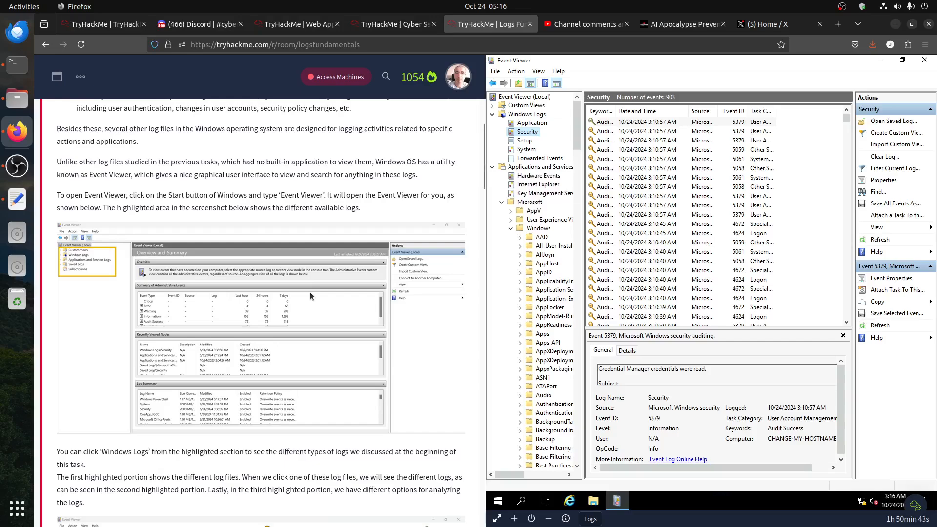
{"action": "scroll", "coordinate": [309, 291], "scroll_direction": "down", "scroll_amount": 3}
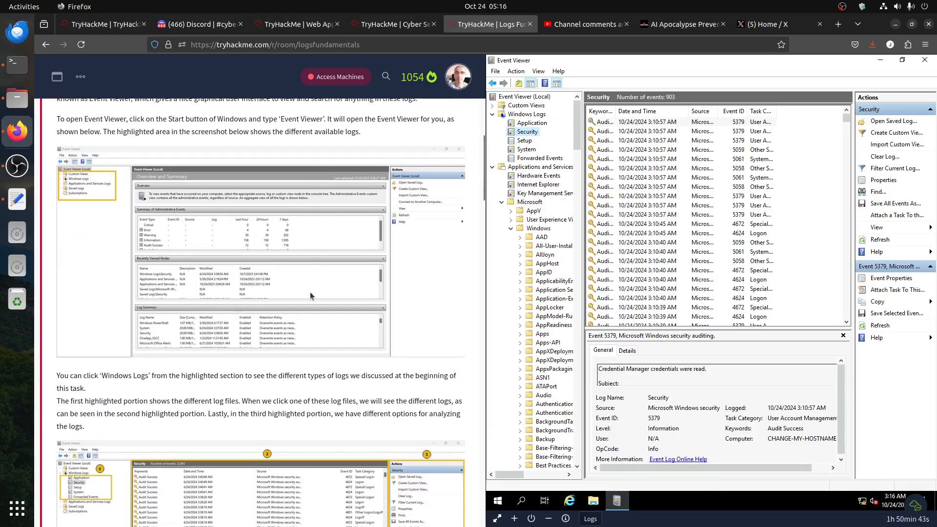
{"action": "left_click", "coordinate": [493, 167]}
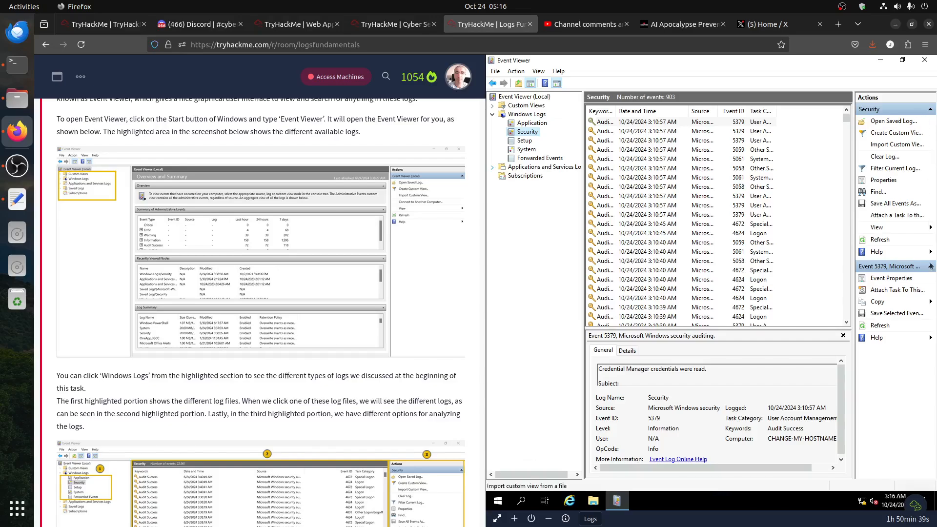
Step: Look at the Security log's Find dialog and close it, and open Filter Current Log with the event ID field ready for entry
{"action": "left_click", "coordinate": [876, 192]}
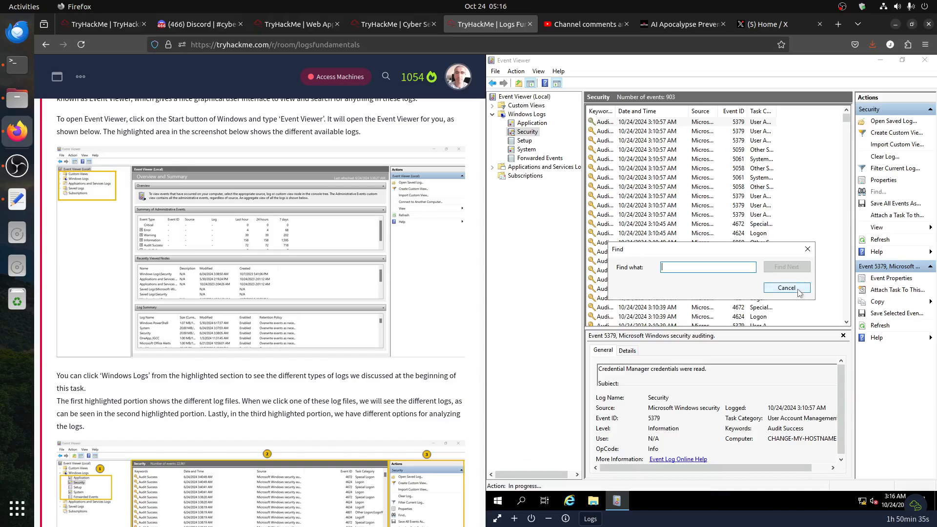
{"action": "left_click", "coordinate": [799, 291]}
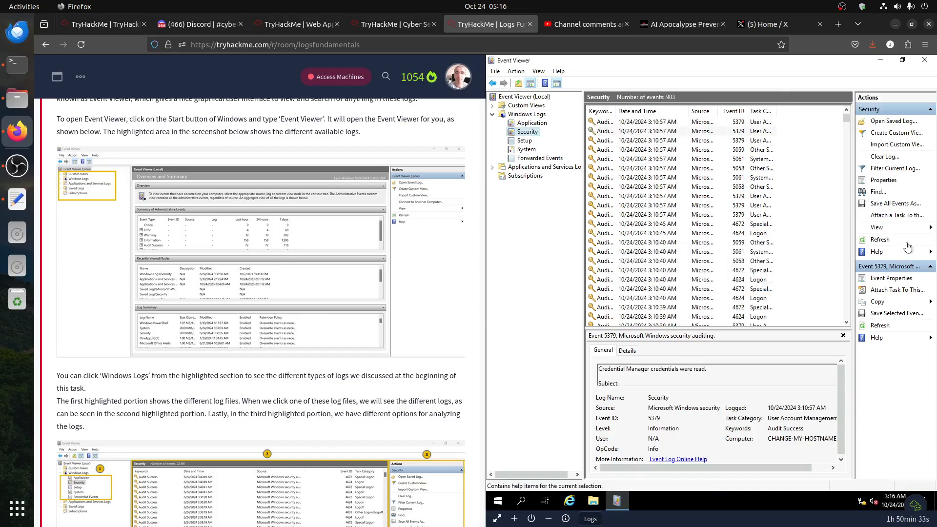
{"action": "left_click", "coordinate": [888, 169]}
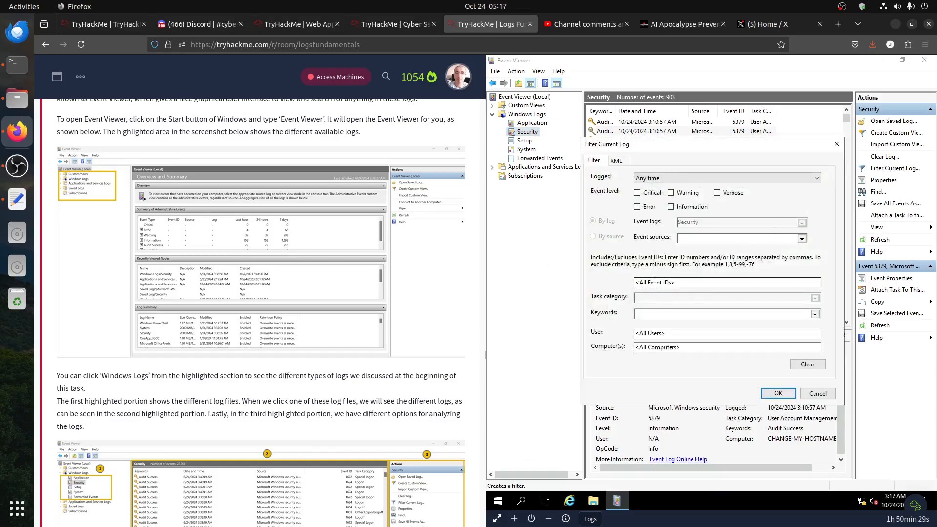
{"action": "left_click", "coordinate": [654, 282]}
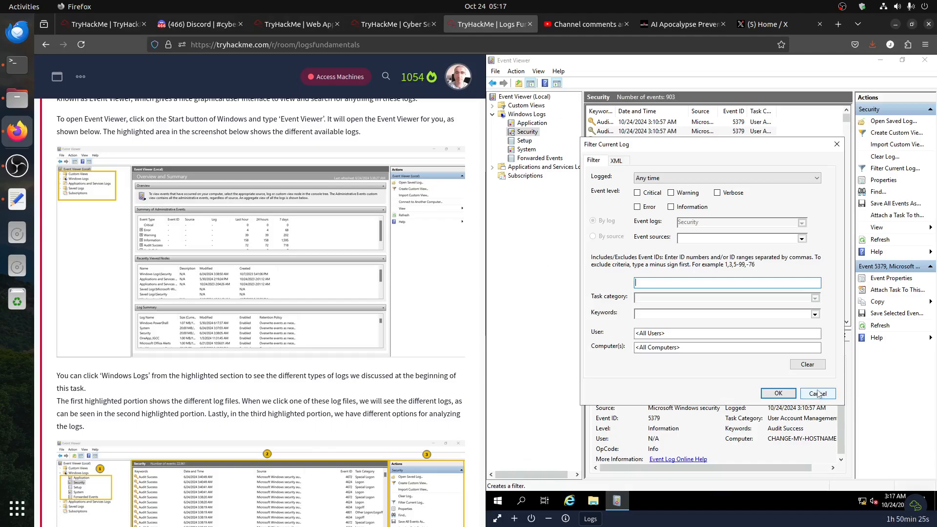
Step: Read the Task 3 sections on event log fields, the table of important Event IDs, and filtering the current log by event ID
{"action": "scroll", "coordinate": [335, 321], "scroll_direction": "down", "scroll_amount": 3}
{"action": "scroll", "coordinate": [337, 322], "scroll_direction": "down", "scroll_amount": 5}
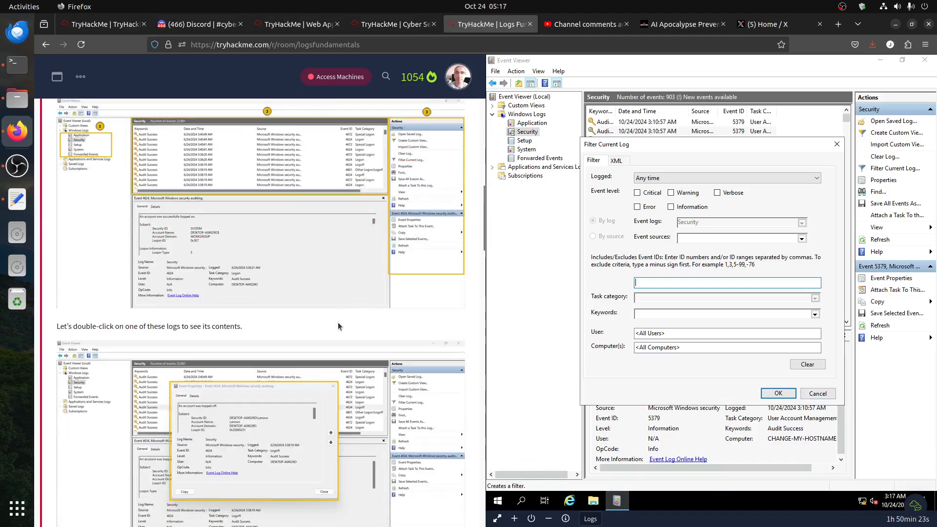
{"action": "scroll", "coordinate": [338, 321], "scroll_direction": "up", "scroll_amount": 2}
{"action": "scroll", "coordinate": [338, 321], "scroll_direction": "down", "scroll_amount": 7}
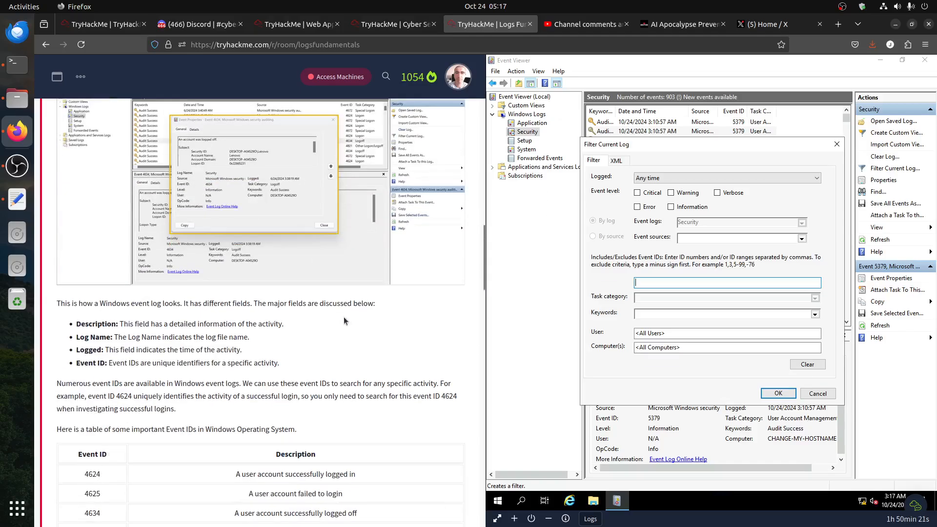
{"action": "scroll", "coordinate": [344, 317], "scroll_direction": "down", "scroll_amount": 4}
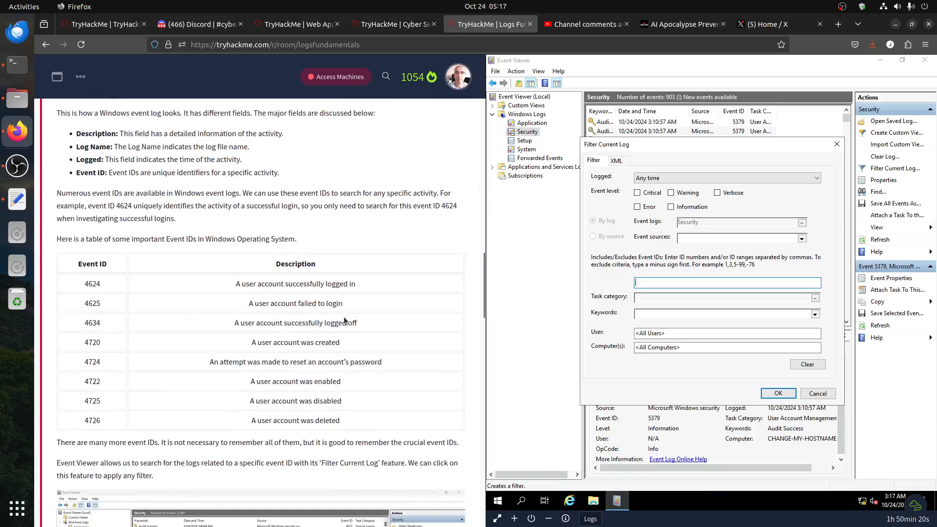
{"action": "double_click", "coordinate": [93, 303]}
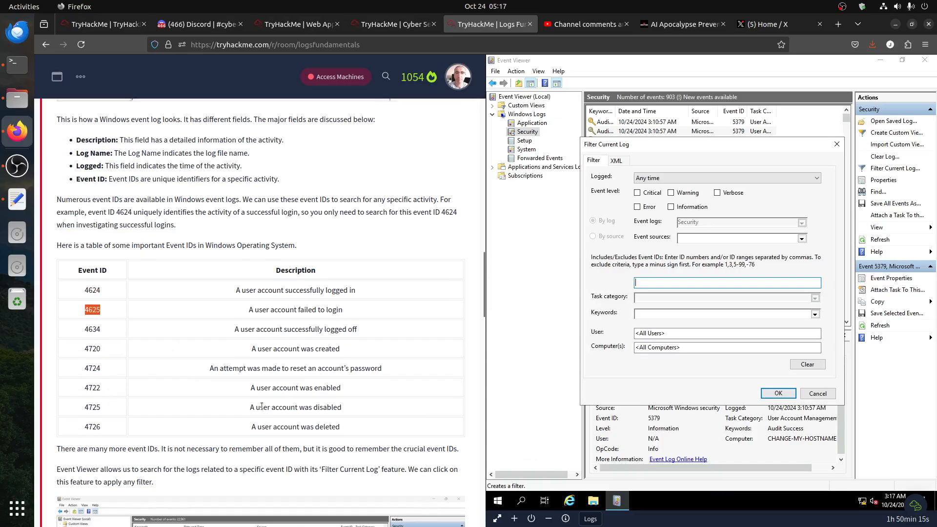
{"action": "left_click_drag", "start_coordinate": [64, 283], "coordinate": [130, 426]}
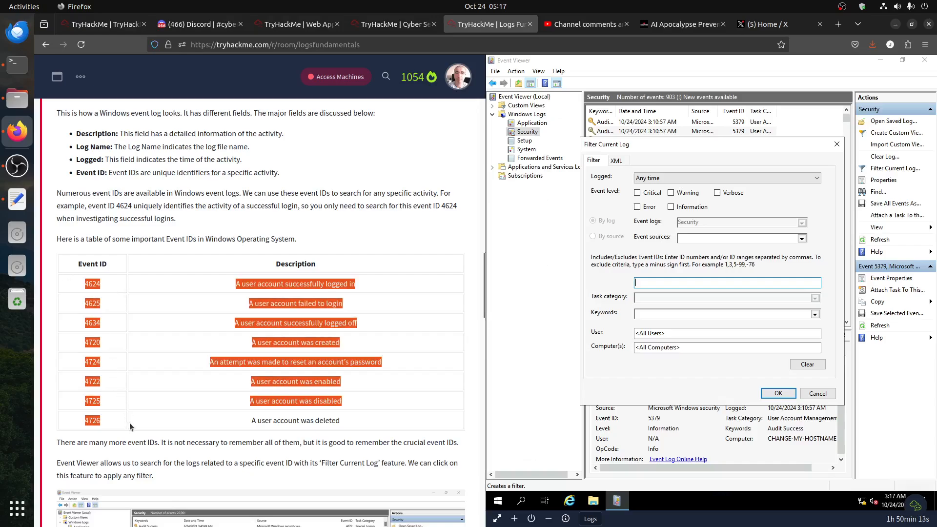
{"action": "left_click", "coordinate": [238, 435]}
{"action": "scroll", "coordinate": [321, 324], "scroll_direction": "down", "scroll_amount": 5}
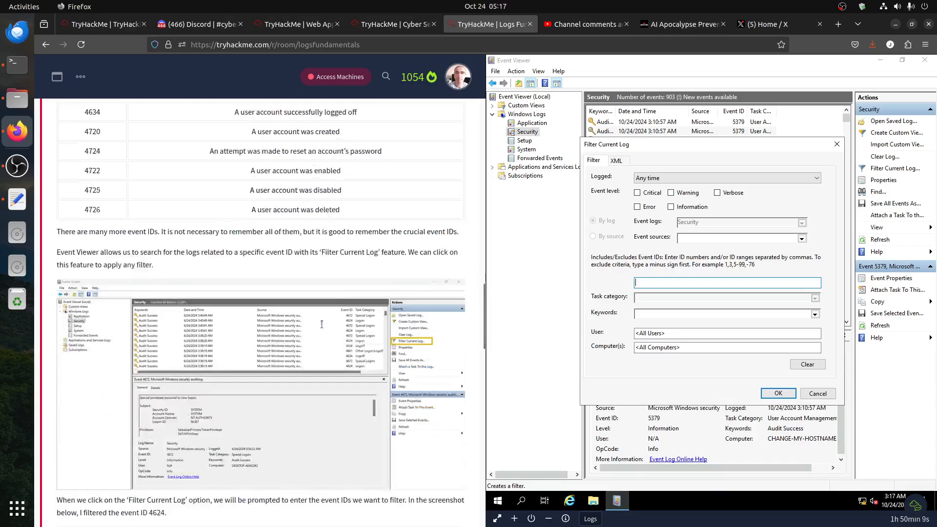
{"action": "scroll", "coordinate": [322, 323], "scroll_direction": "down", "scroll_amount": 8}
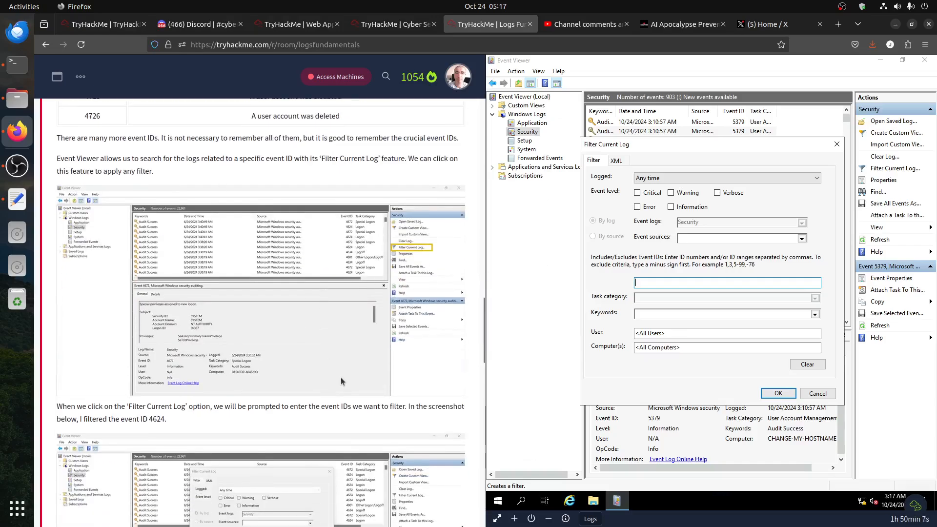
Step: Read the Task 3 exercise, its questions, and the Event ID table to find the ID for user account creation
{"action": "scroll", "coordinate": [333, 358], "scroll_direction": "down", "scroll_amount": 6}
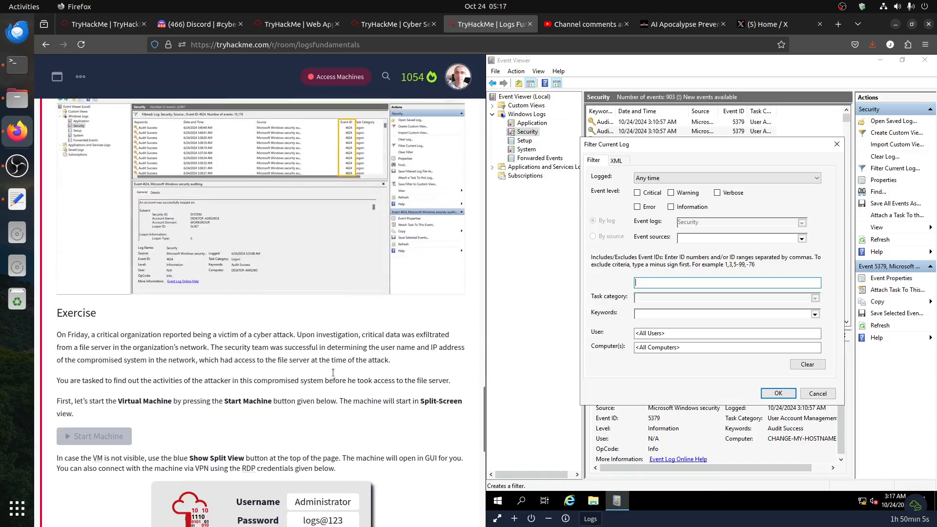
{"action": "scroll", "coordinate": [334, 377], "scroll_direction": "down", "scroll_amount": 2}
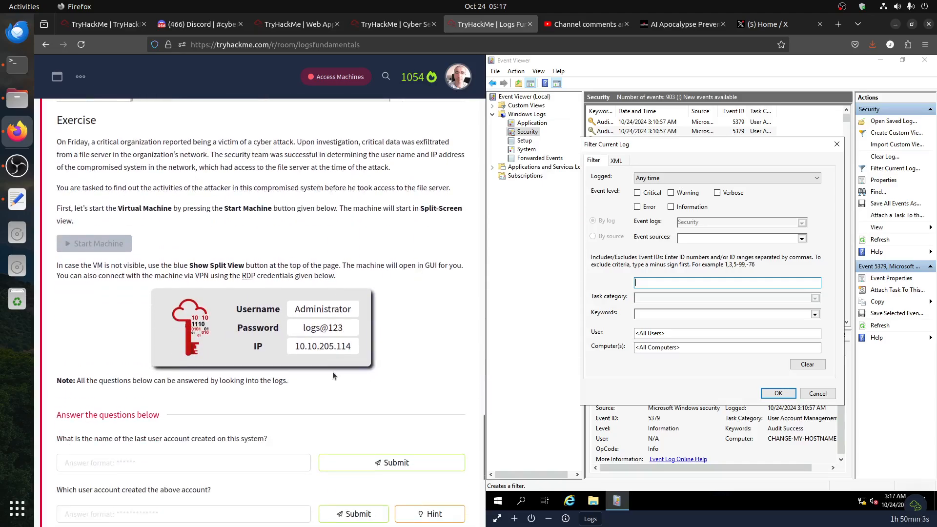
{"action": "scroll", "coordinate": [332, 373], "scroll_direction": "down", "scroll_amount": 2}
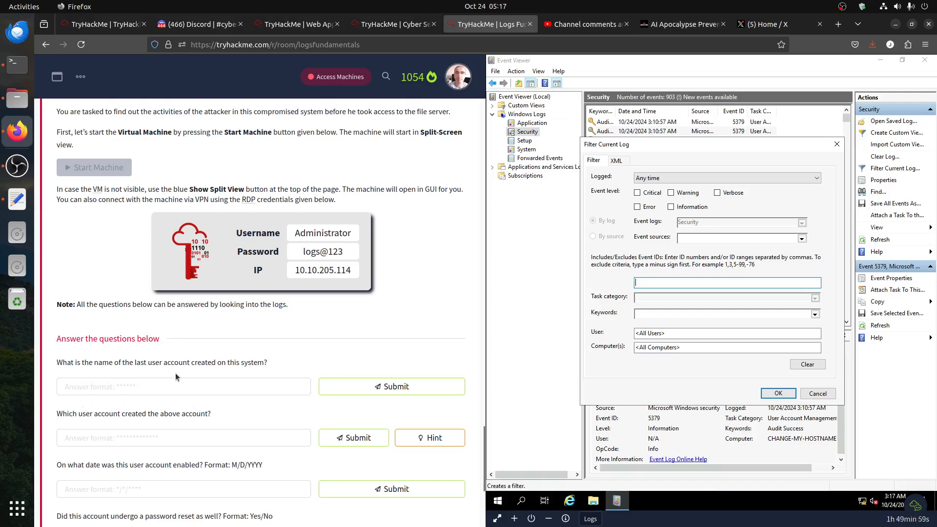
{"action": "scroll", "coordinate": [205, 371], "scroll_direction": "up", "scroll_amount": 5}
{"action": "scroll", "coordinate": [213, 372], "scroll_direction": "up", "scroll_amount": 15}
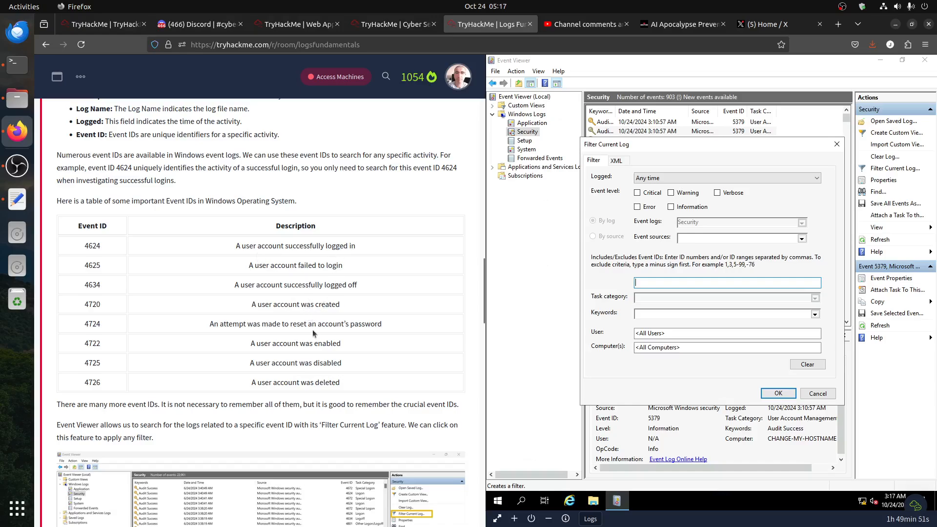
{"action": "left_click_drag", "start_coordinate": [285, 305], "coordinate": [100, 304]}
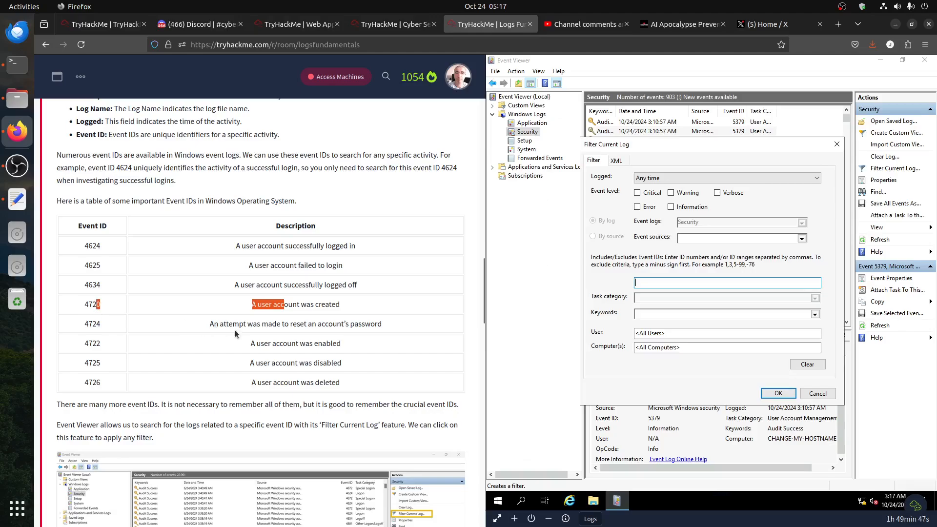
{"action": "scroll", "coordinate": [251, 339], "scroll_direction": "down", "scroll_amount": 10}
{"action": "scroll", "coordinate": [242, 310], "scroll_direction": "up", "scroll_amount": 6}
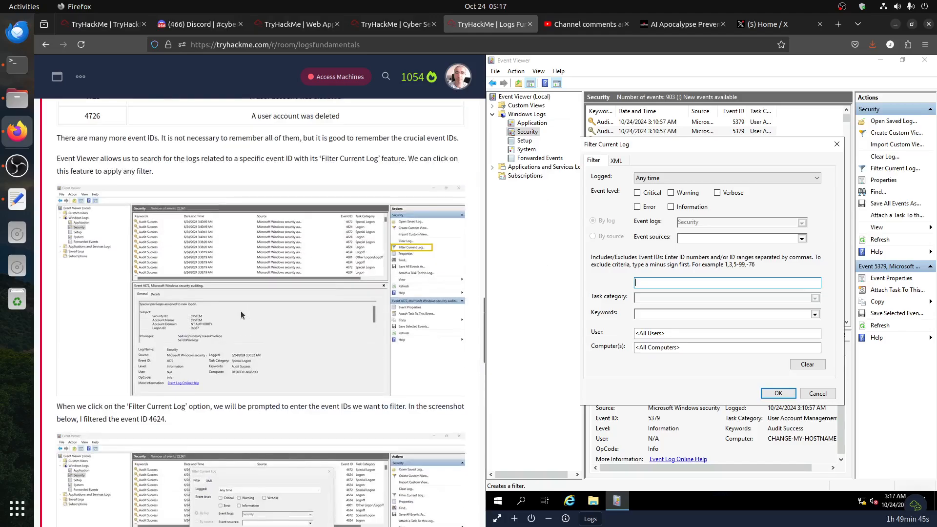
{"action": "scroll", "coordinate": [242, 311], "scroll_direction": "down", "scroll_amount": 5}
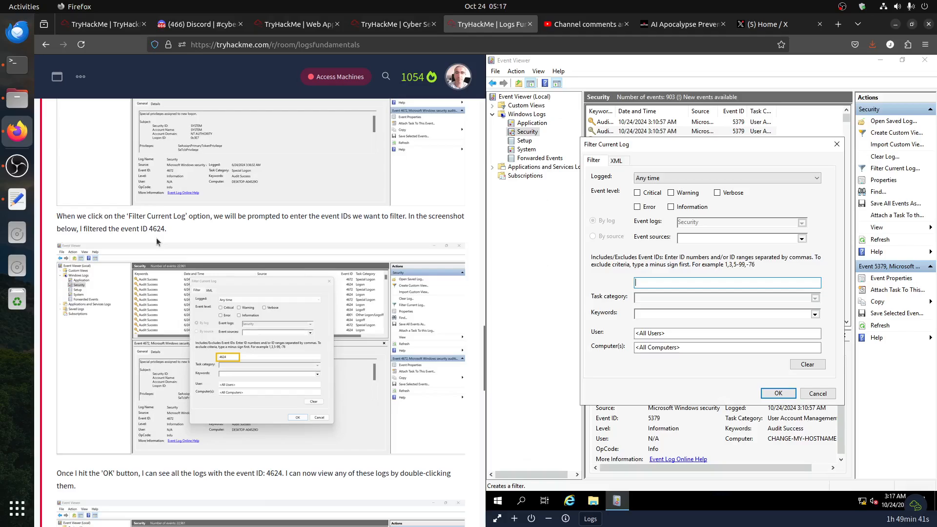
{"action": "scroll", "coordinate": [337, 308], "scroll_direction": "up", "scroll_amount": 11}
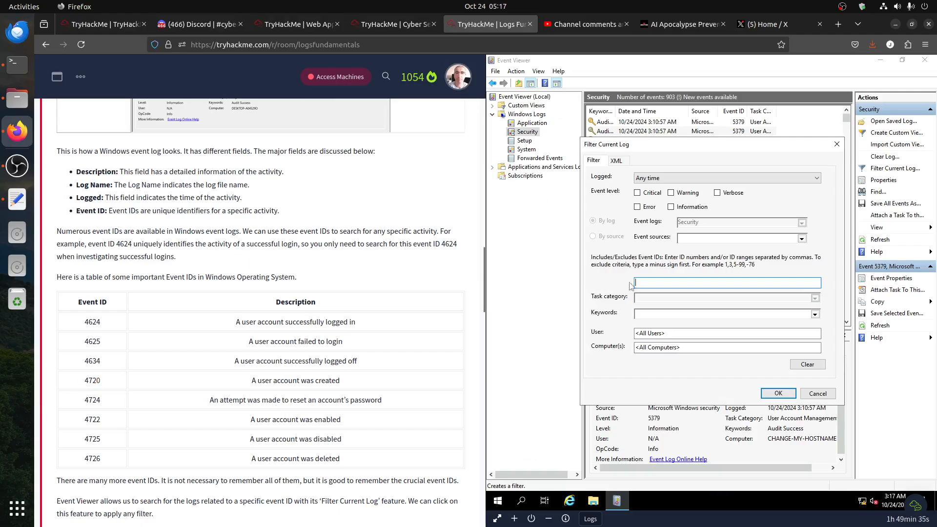
Step: Filter the Security log by event ID 4720
{"action": "left_click", "coordinate": [91, 389]}
{"action": "type", "text": "4720"}
{"action": "left_click", "coordinate": [778, 394]}
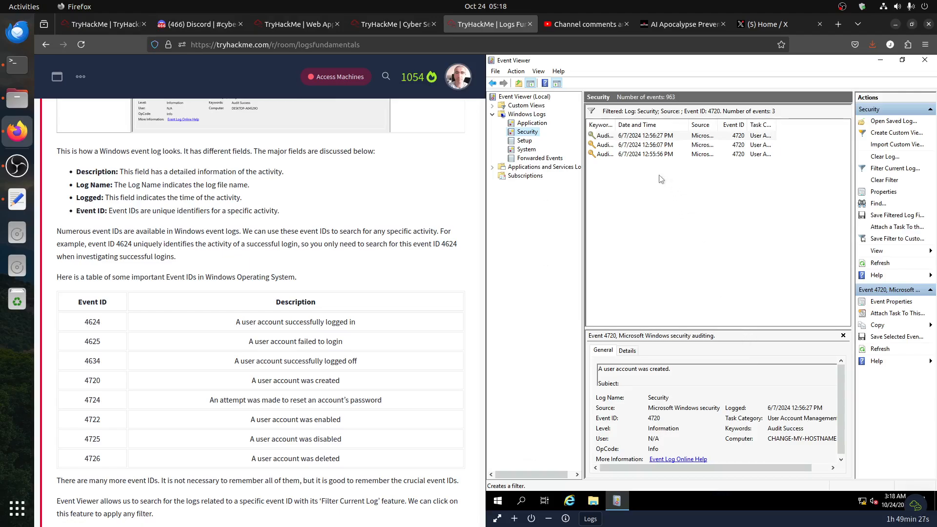
Step: Select the most recent 4720 event, enlarge its details pane, and examine the Subject and New Account fields
{"action": "left_click", "coordinate": [670, 139]}
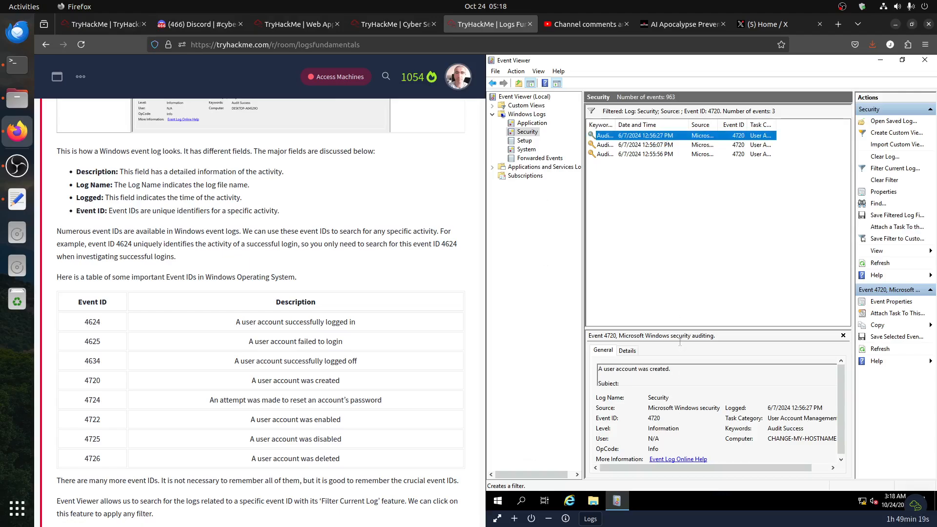
{"action": "left_click_drag", "start_coordinate": [680, 329], "coordinate": [680, 187]}
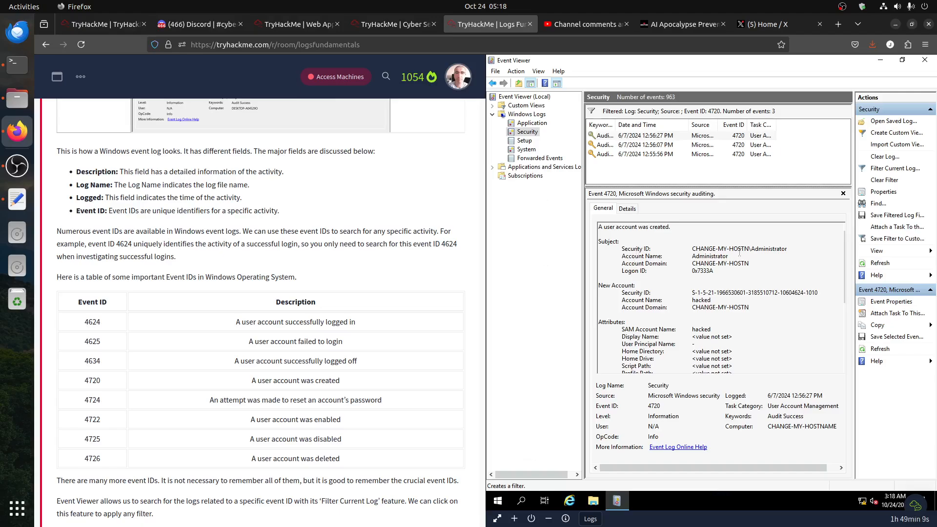
{"action": "double_click", "coordinate": [692, 249]}
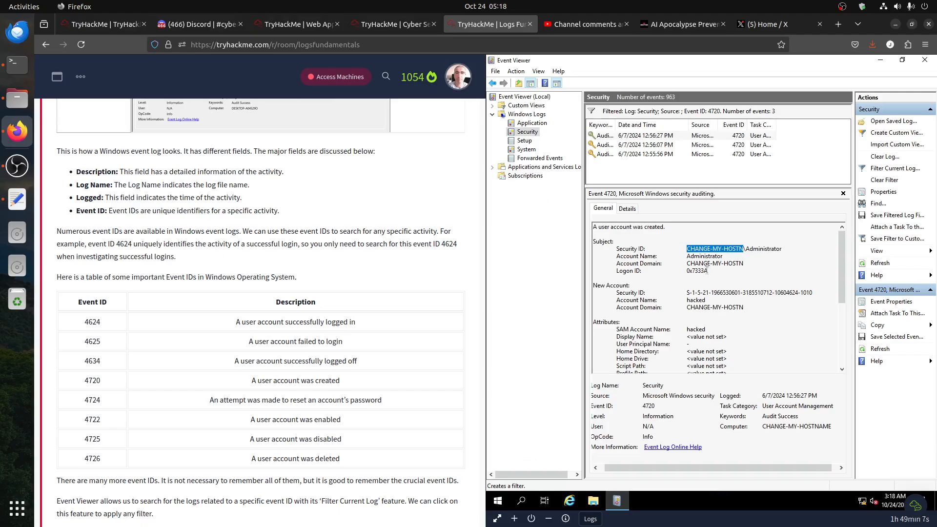
{"action": "left_click_drag", "start_coordinate": [709, 299], "coordinate": [616, 300]}
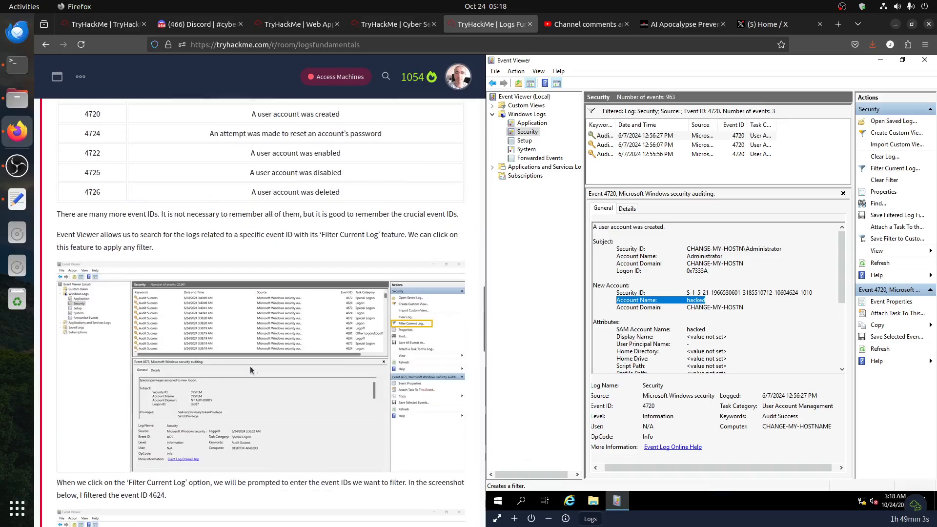
Step: Submit "hacked" as the answer to the question on the last user account created on this system
{"action": "scroll", "coordinate": [263, 347], "scroll_direction": "down", "scroll_amount": 15}
{"action": "scroll", "coordinate": [263, 348], "scroll_direction": "down", "scroll_amount": 5}
{"action": "left_click", "coordinate": [250, 387]}
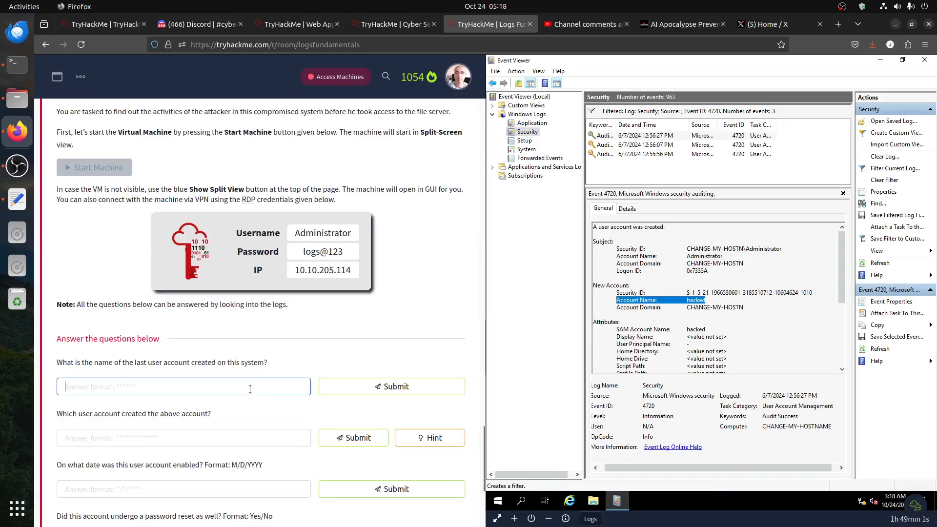
{"action": "type", "text": "hacked"}
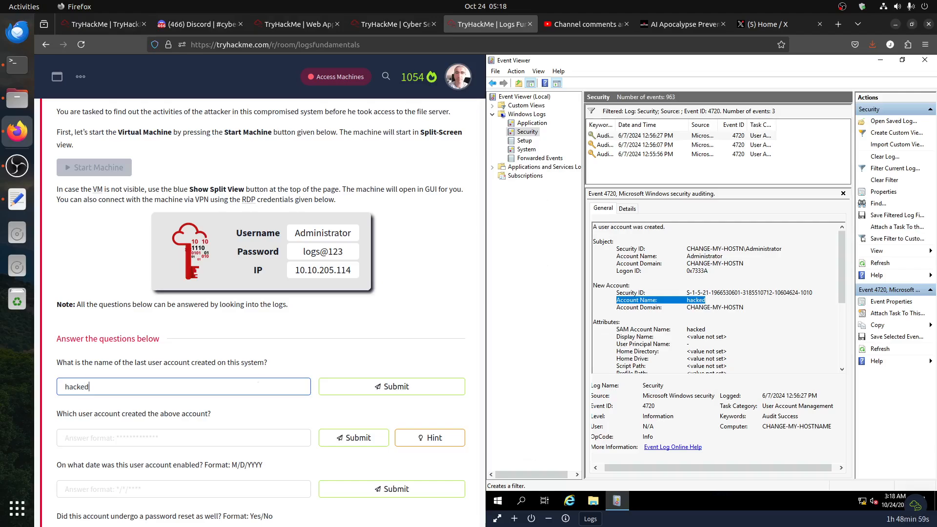
{"action": "left_click", "coordinate": [401, 388]}
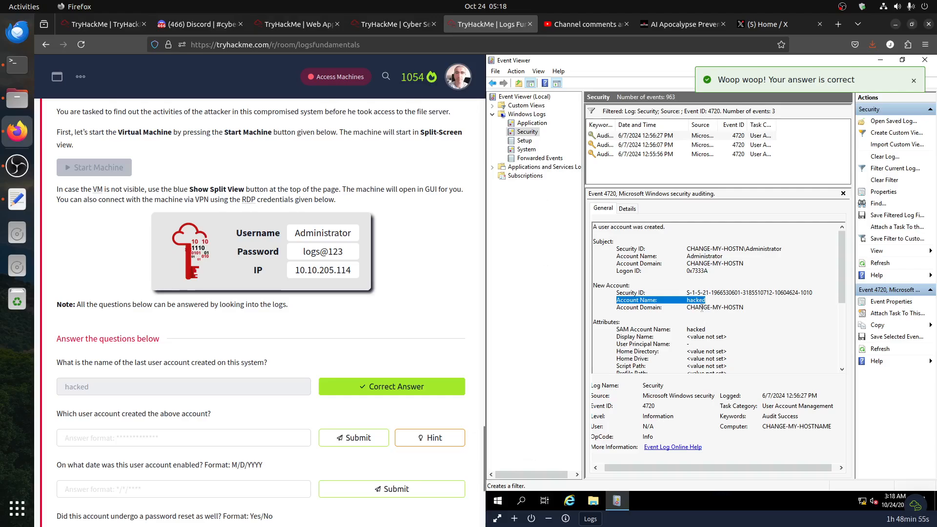
Step: Compare the Subject, New Account and Attributes details of the two older account creation events
{"action": "left_click_drag", "start_coordinate": [604, 235], "coordinate": [706, 293]}
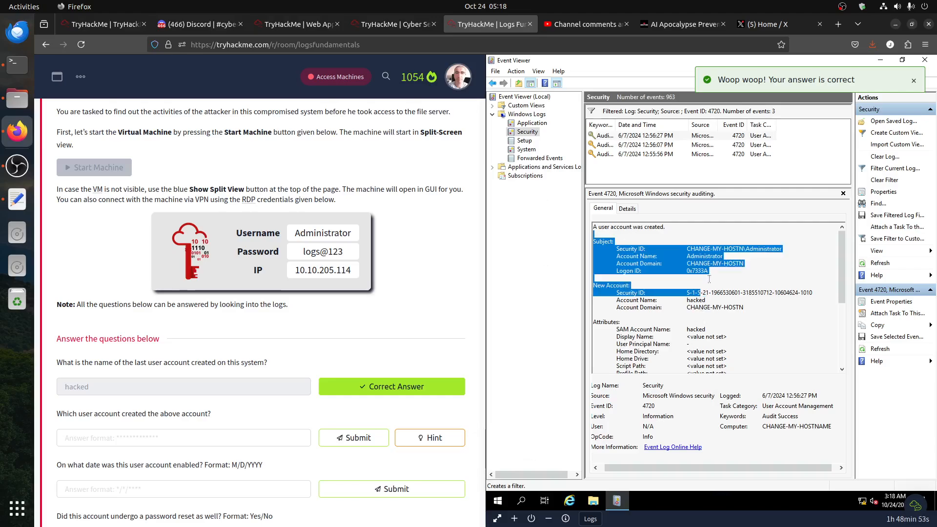
{"action": "left_click", "coordinate": [709, 275]}
{"action": "left_click", "coordinate": [643, 145]}
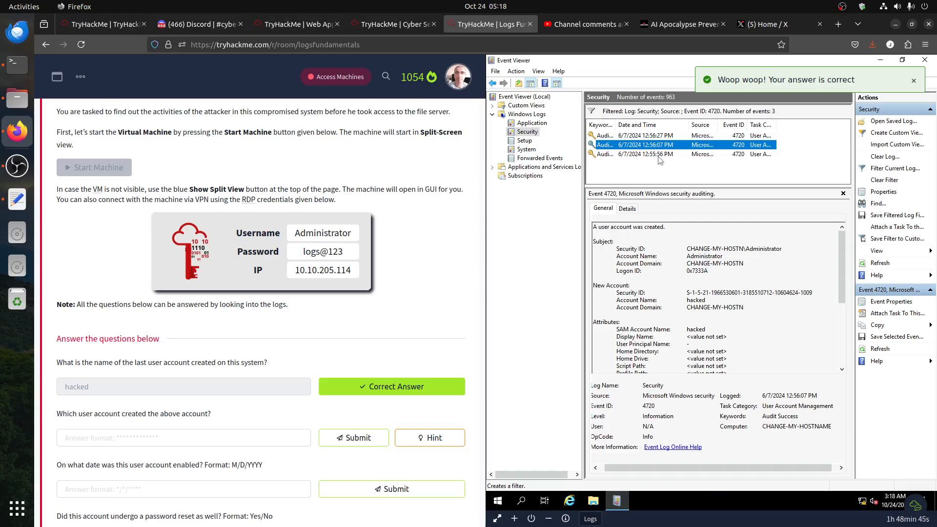
{"action": "left_click", "coordinate": [660, 156]}
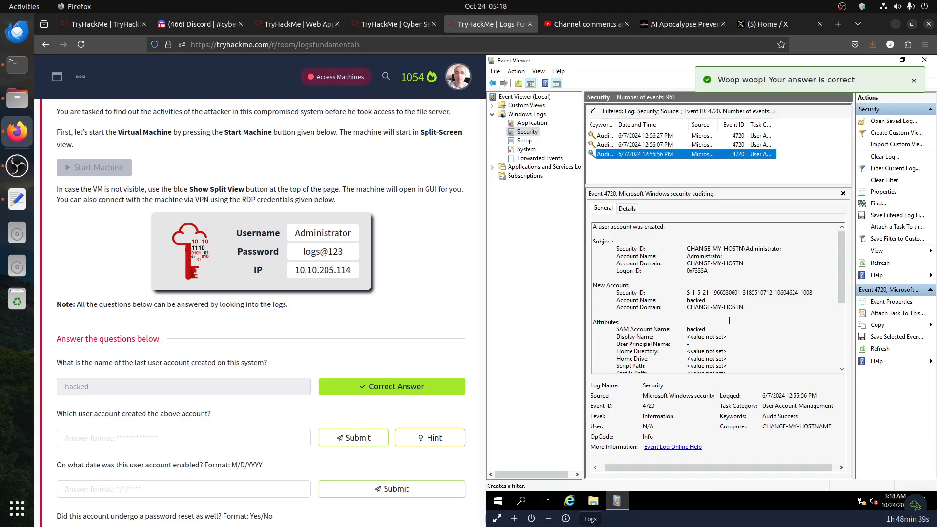
{"action": "scroll", "coordinate": [729, 321], "scroll_direction": "down", "scroll_amount": 4}
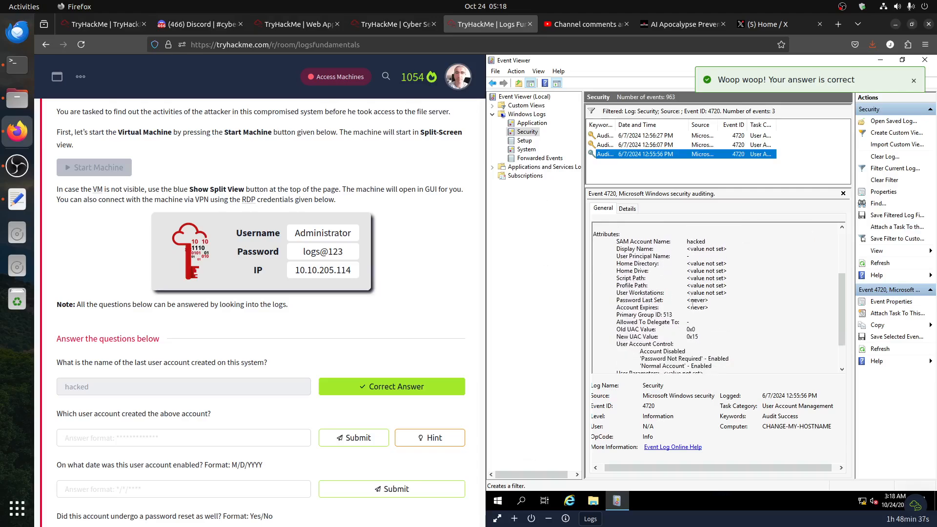
{"action": "left_click_drag", "start_coordinate": [663, 236], "coordinate": [727, 353]}
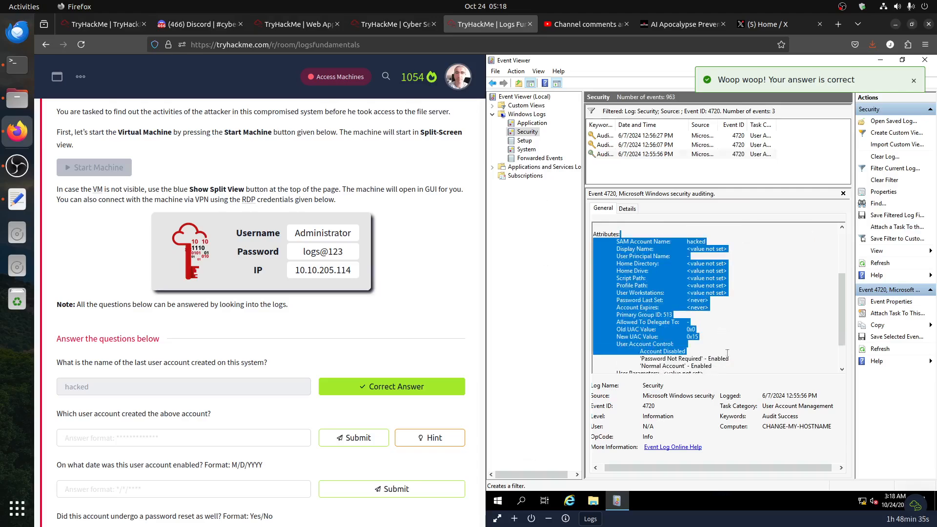
Step: Read the hint for the question on which account created the user, and check the event's Subject details
{"action": "left_click", "coordinate": [191, 441]}
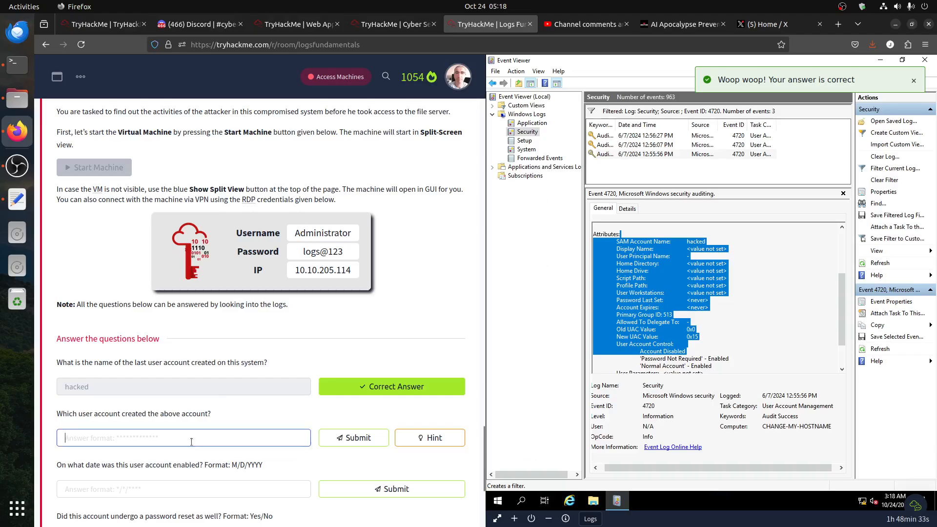
{"action": "left_click", "coordinate": [438, 438]}
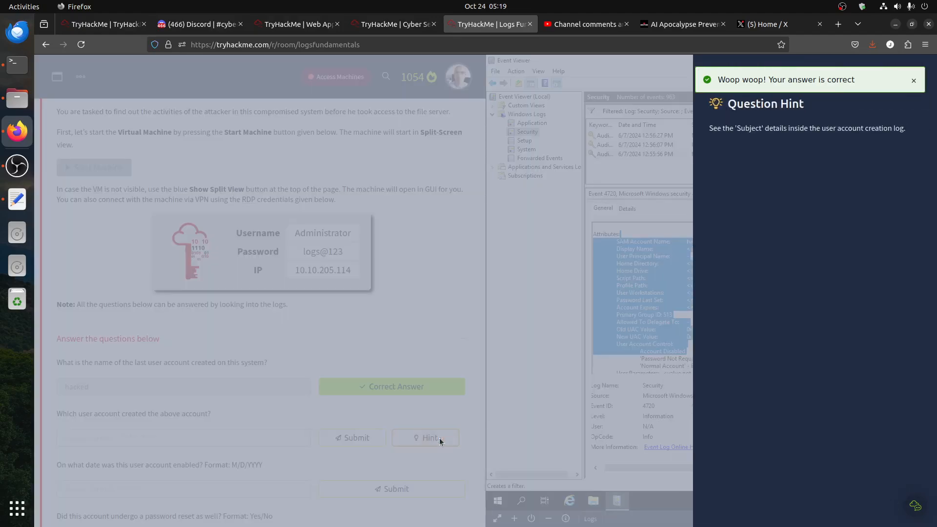
{"action": "left_click", "coordinate": [439, 438]}
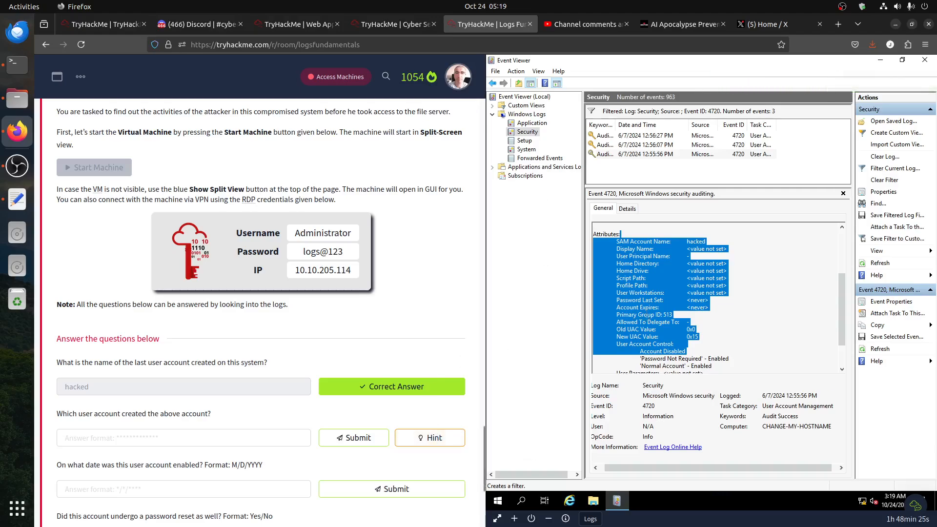
{"action": "left_click", "coordinate": [648, 314]}
{"action": "scroll", "coordinate": [647, 314], "scroll_direction": "up", "scroll_amount": 2}
{"action": "scroll", "coordinate": [647, 314], "scroll_direction": "up", "scroll_amount": 3}
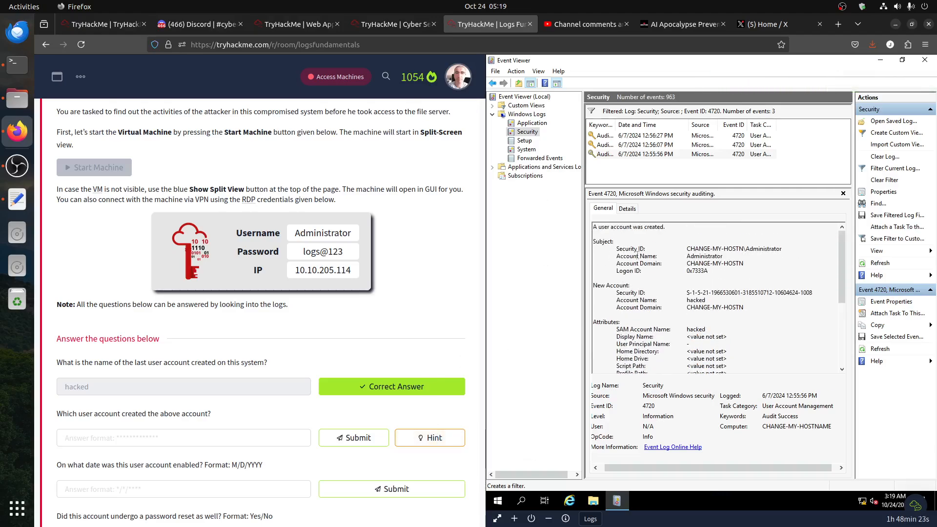
Step: Submit "Administrator" as the answer to which user account created the above account
{"action": "left_click", "coordinate": [201, 438]}
{"action": "type", "text": "A"}
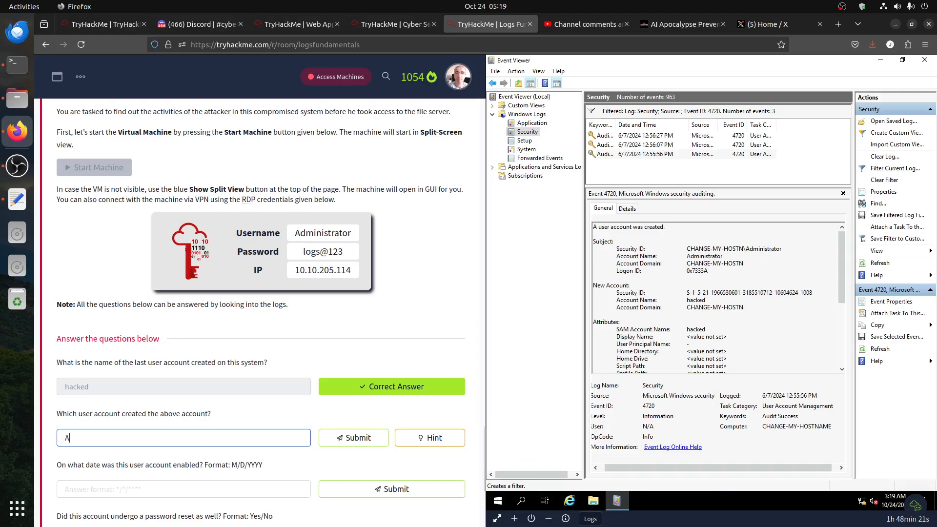
{"action": "type", "text": "dministrator"}
{"action": "left_click", "coordinate": [343, 438]}
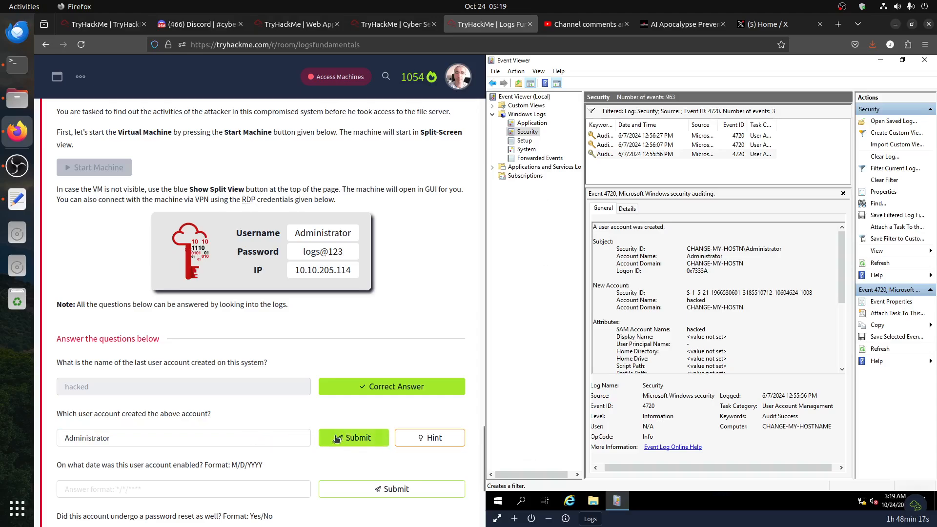
Step: Look up the account-enabled event ID in the Task 3 table and filter the Security log by event ID 4722
{"action": "scroll", "coordinate": [302, 380], "scroll_direction": "down", "scroll_amount": 3}
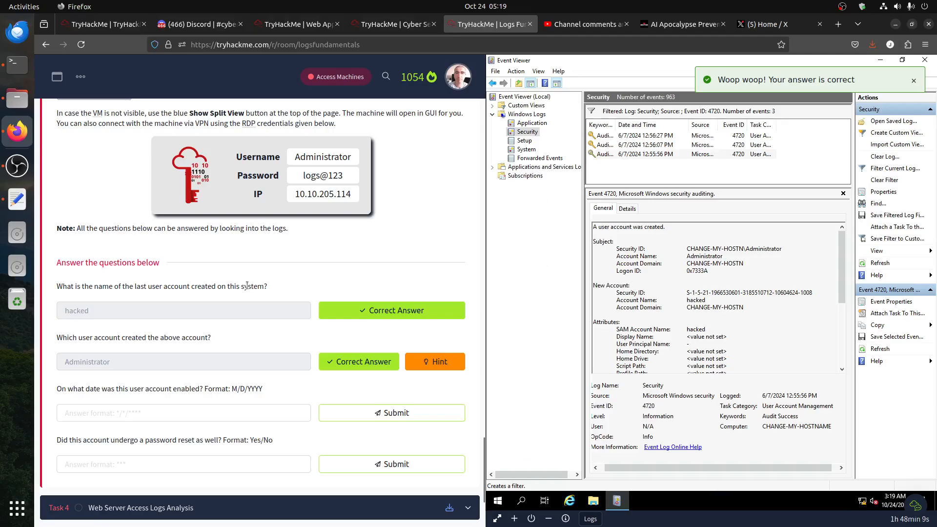
{"action": "scroll", "coordinate": [247, 285], "scroll_direction": "up", "scroll_amount": 8}
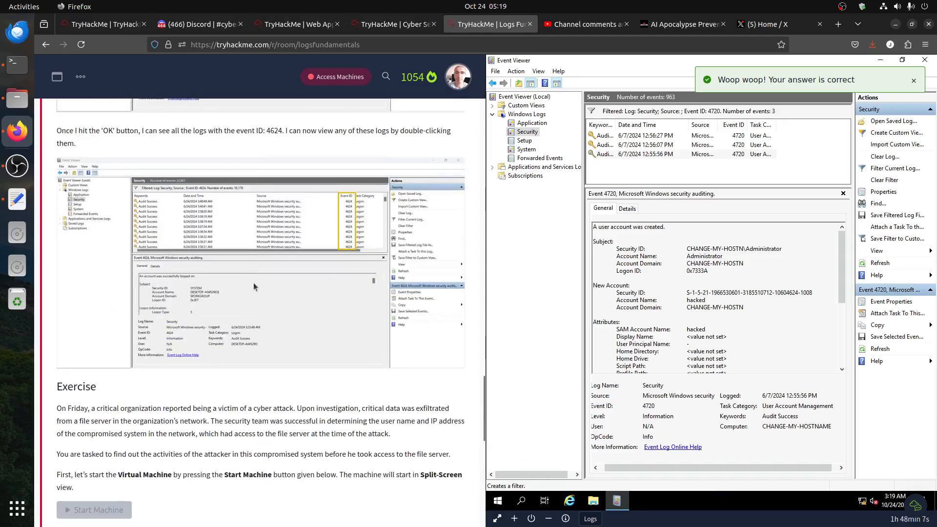
{"action": "scroll", "coordinate": [254, 286], "scroll_direction": "up", "scroll_amount": 10}
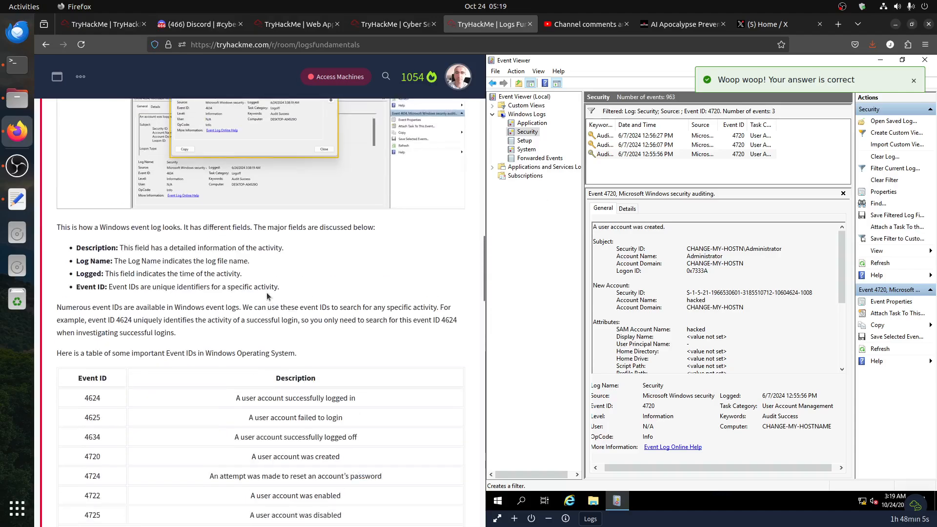
{"action": "scroll", "coordinate": [266, 296], "scroll_direction": "down", "scroll_amount": 2}
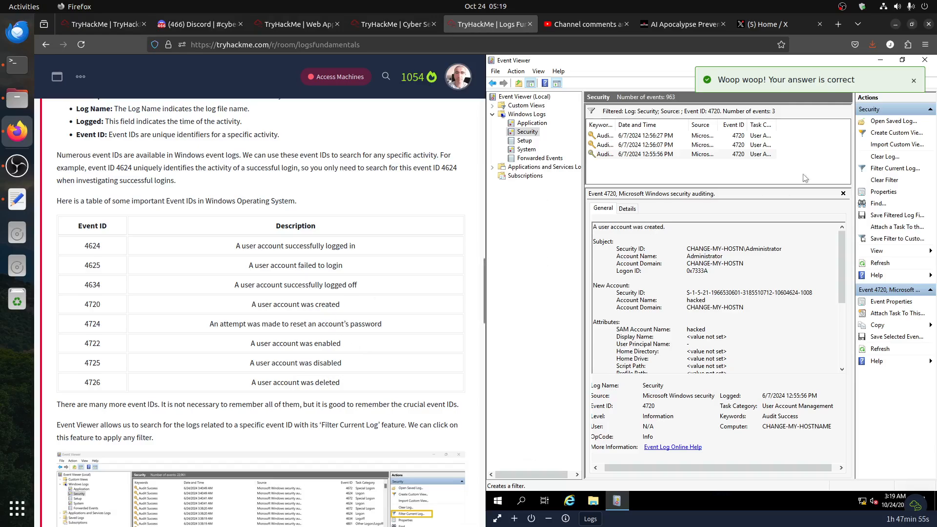
{"action": "left_click", "coordinate": [892, 169]}
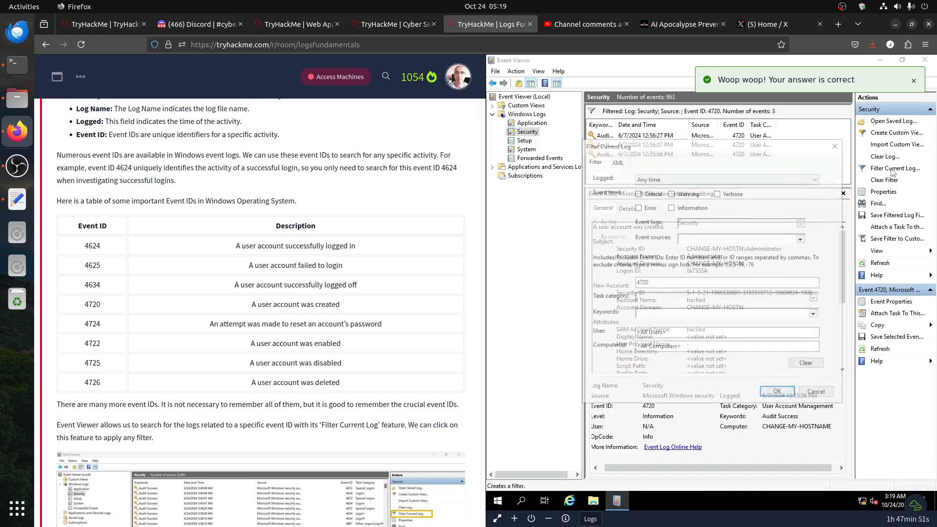
{"action": "left_click_drag", "start_coordinate": [645, 280], "coordinate": [669, 280]}
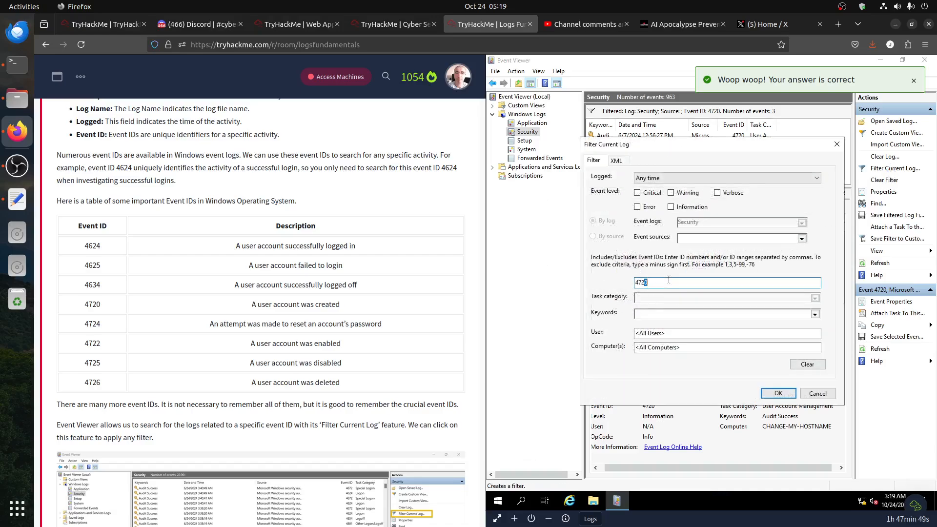
{"action": "type", "text": "2"}
{"action": "left_click", "coordinate": [778, 393]}
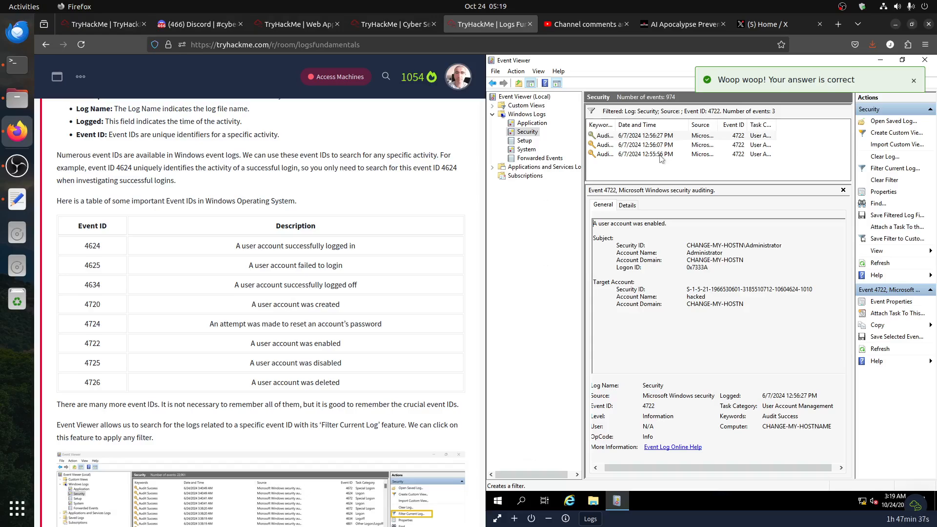
Step: Return to the question on when the account was enabled and compare the Target Account details of the oldest and newest 4722 events
{"action": "scroll", "coordinate": [401, 278], "scroll_direction": "down", "scroll_amount": 15}
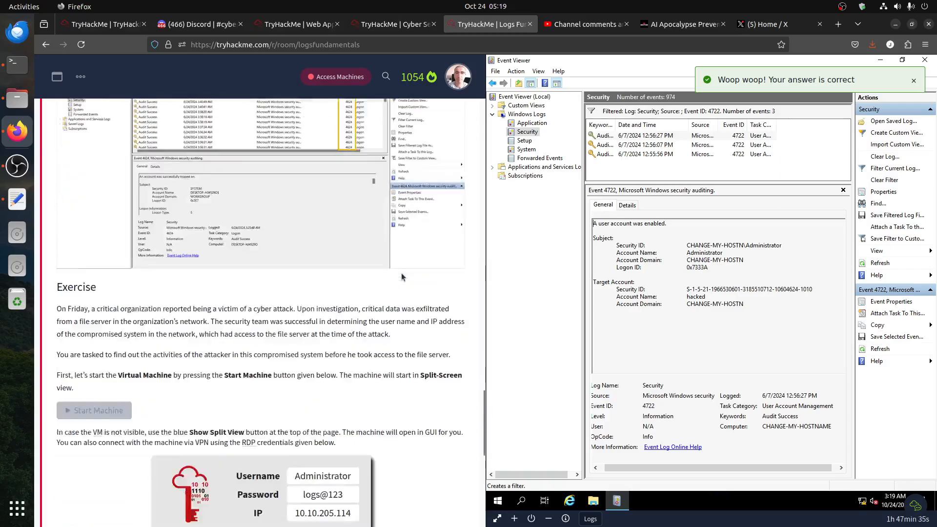
{"action": "scroll", "coordinate": [401, 277], "scroll_direction": "down", "scroll_amount": 8}
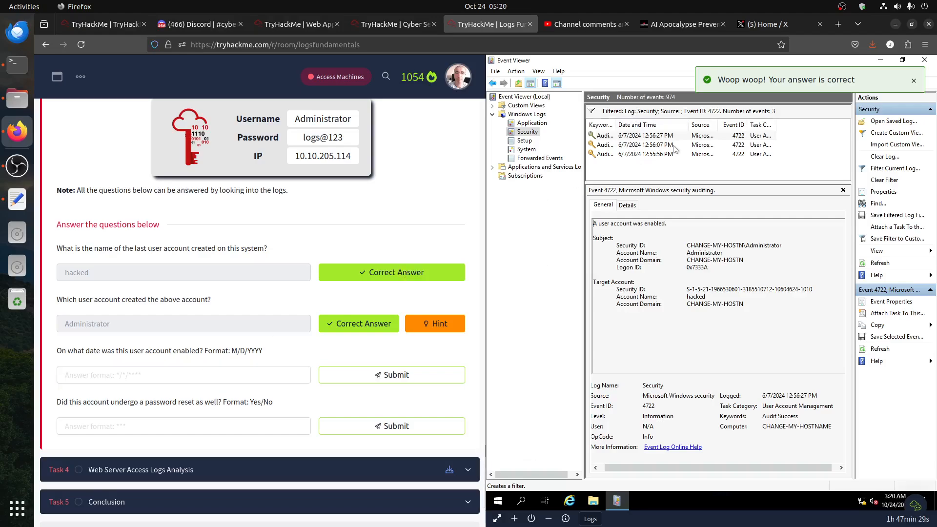
{"action": "left_click", "coordinate": [658, 155]}
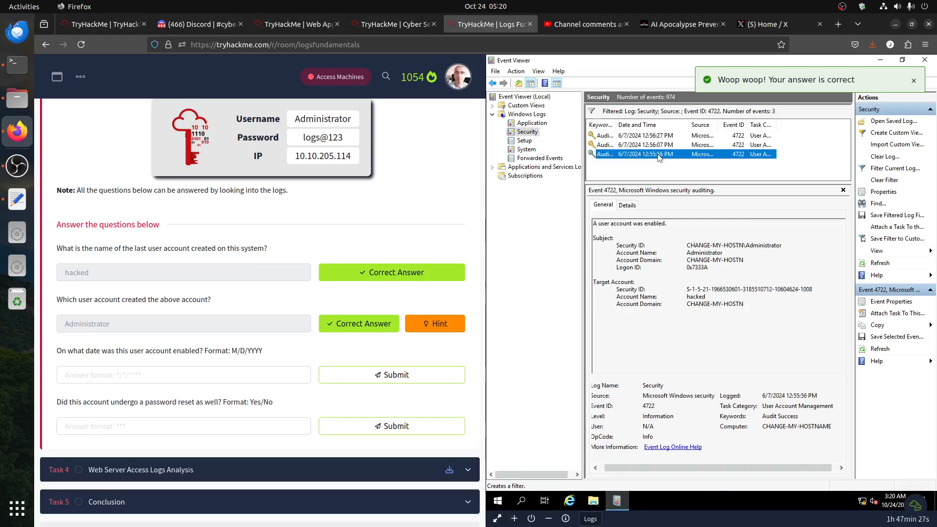
{"action": "left_click", "coordinate": [642, 136]}
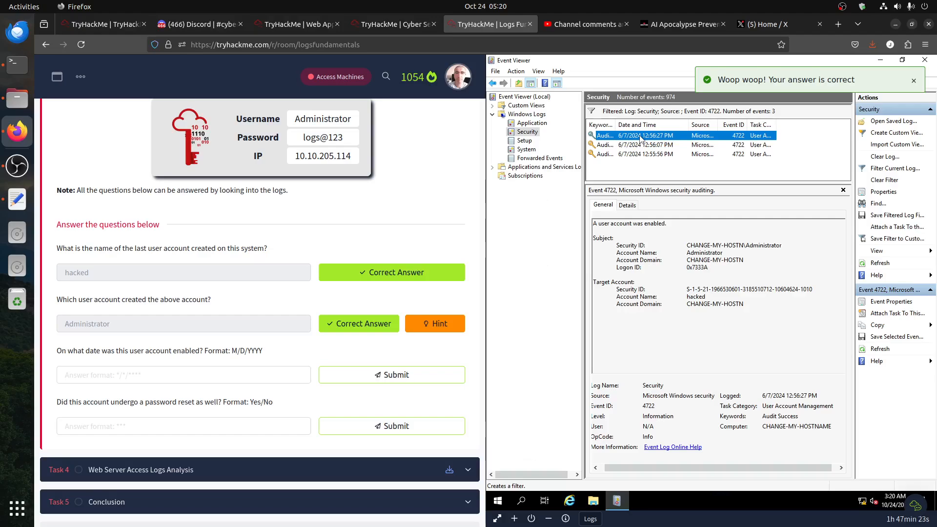
{"action": "left_click_drag", "start_coordinate": [709, 296], "coordinate": [664, 290]}
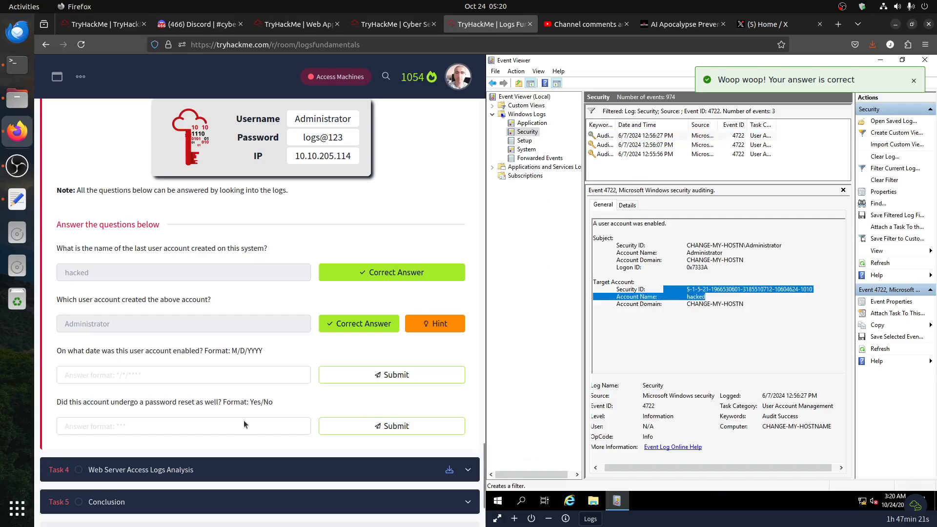
Step: Submit "6/7/2024" as the answer to the date on which the user account was enabled
{"action": "left_click", "coordinate": [234, 372]}
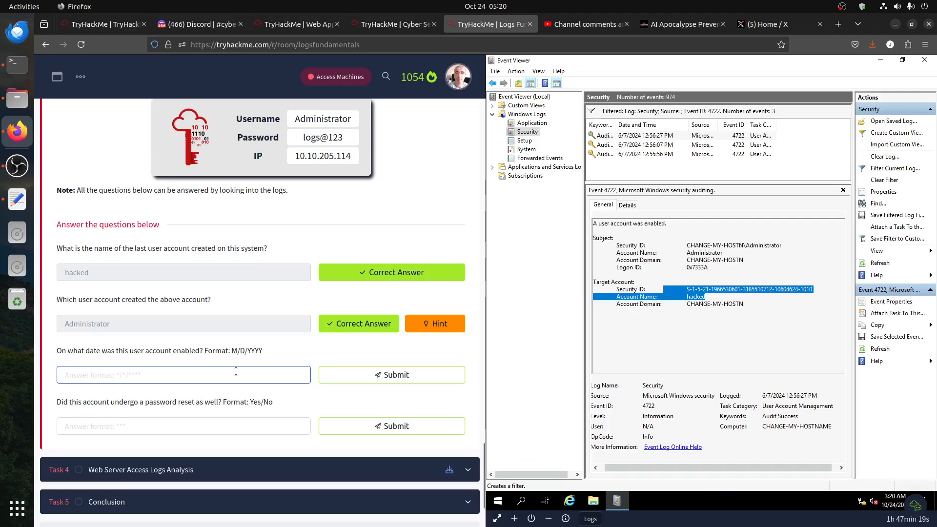
{"action": "type", "text": "6"}
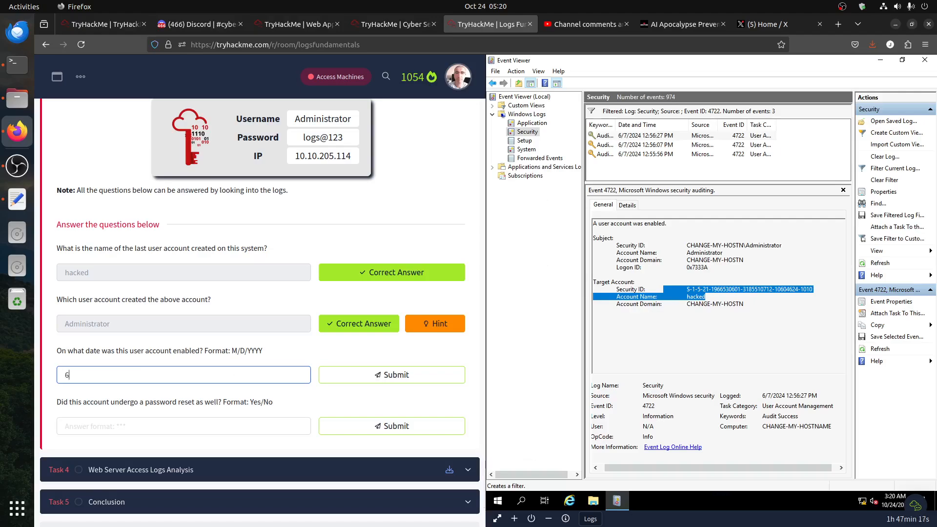
{"action": "type", "text": "/7/2024"}
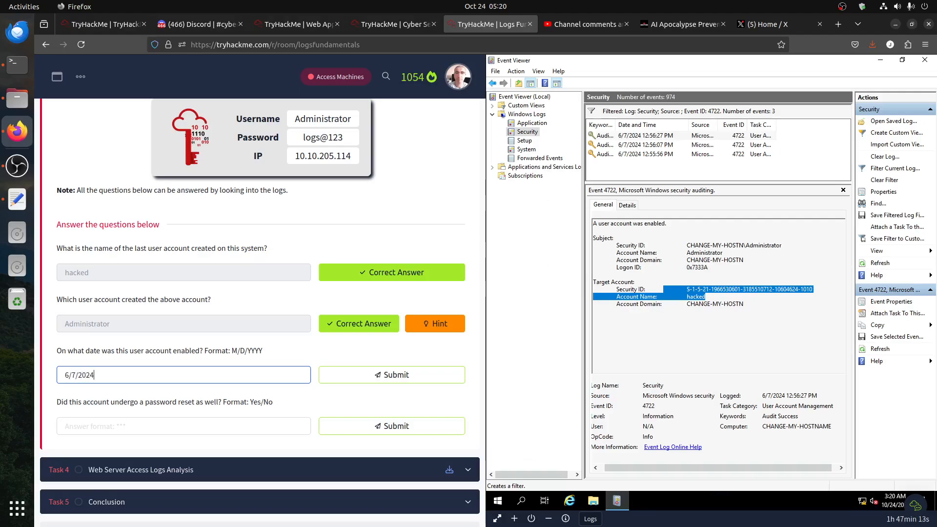
{"action": "left_click", "coordinate": [343, 380]}
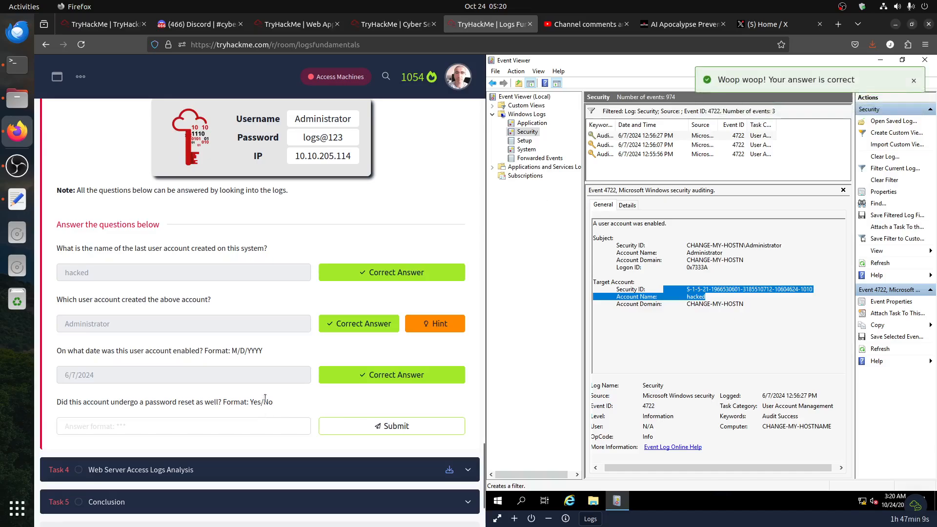
Step: Look up the password-reset event ID in the Task 3 table and filter the Security log by event ID 4724
{"action": "scroll", "coordinate": [263, 396], "scroll_direction": "up", "scroll_amount": 15}
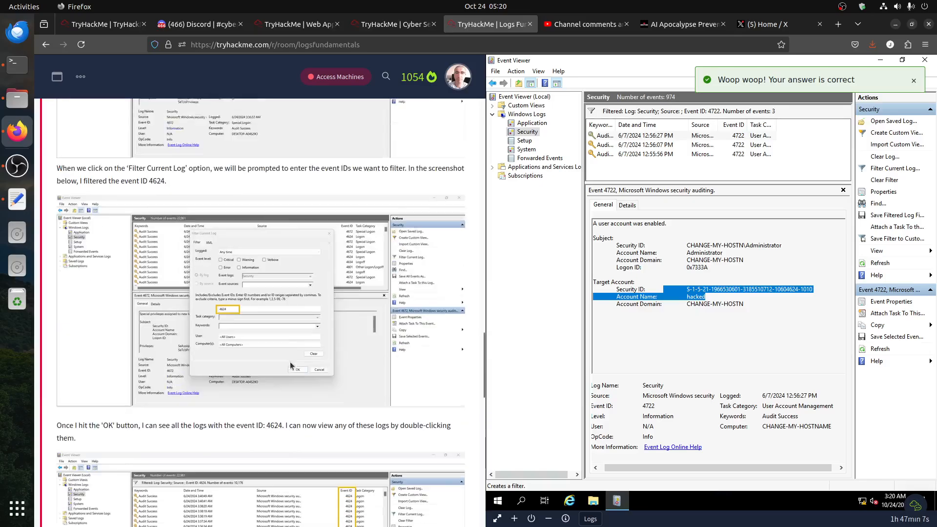
{"action": "scroll", "coordinate": [291, 360], "scroll_direction": "up", "scroll_amount": 15}
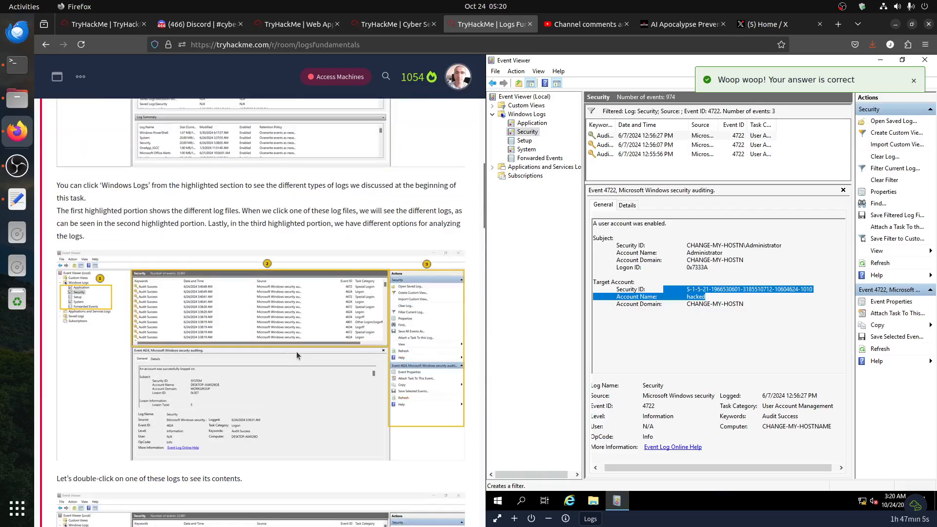
{"action": "scroll", "coordinate": [294, 351], "scroll_direction": "up", "scroll_amount": 10}
{"action": "scroll", "coordinate": [298, 348], "scroll_direction": "down", "scroll_amount": 15}
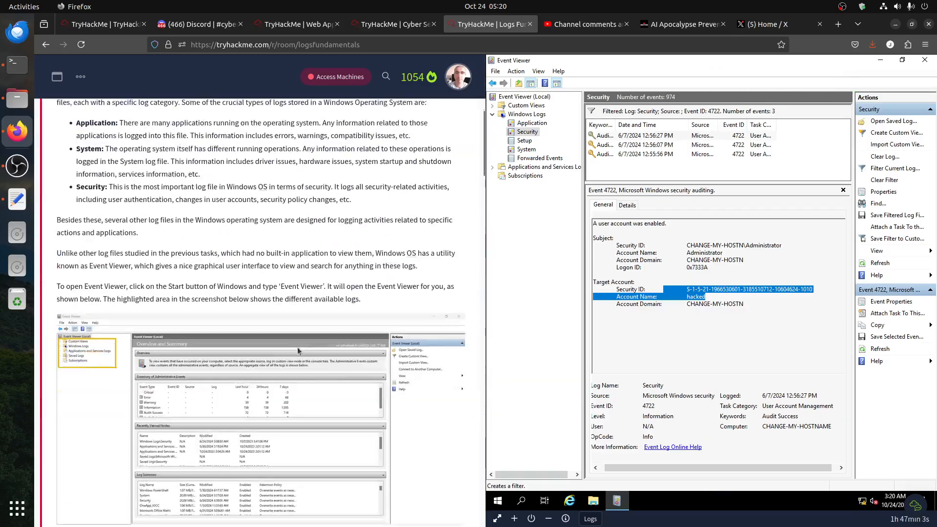
{"action": "scroll", "coordinate": [295, 349], "scroll_direction": "up", "scroll_amount": 10}
{"action": "scroll", "coordinate": [293, 349], "scroll_direction": "down", "scroll_amount": 12}
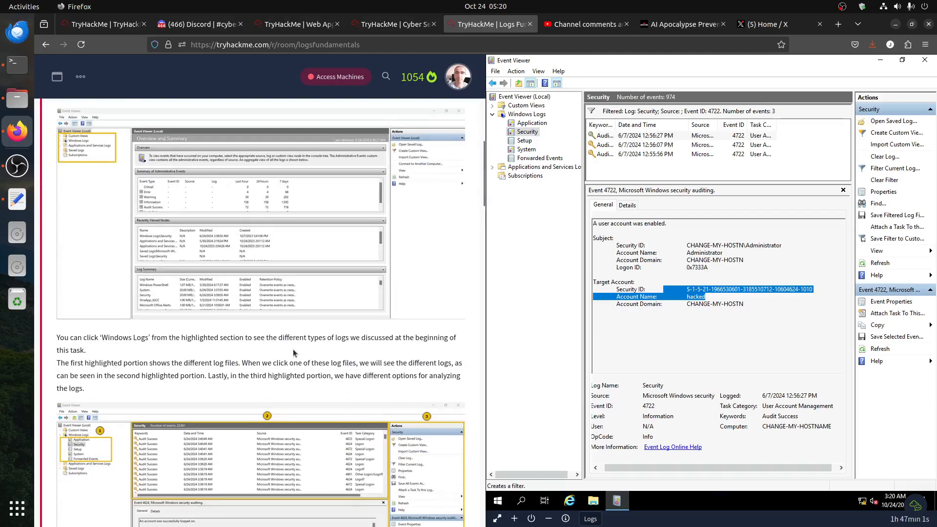
{"action": "scroll", "coordinate": [294, 345], "scroll_direction": "down", "scroll_amount": 10}
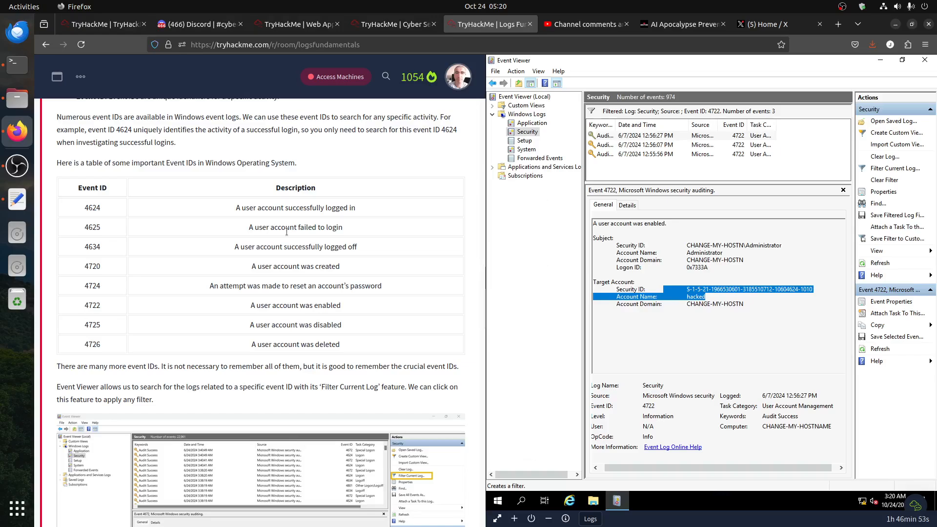
{"action": "left_click_drag", "start_coordinate": [288, 286], "coordinate": [435, 291]}
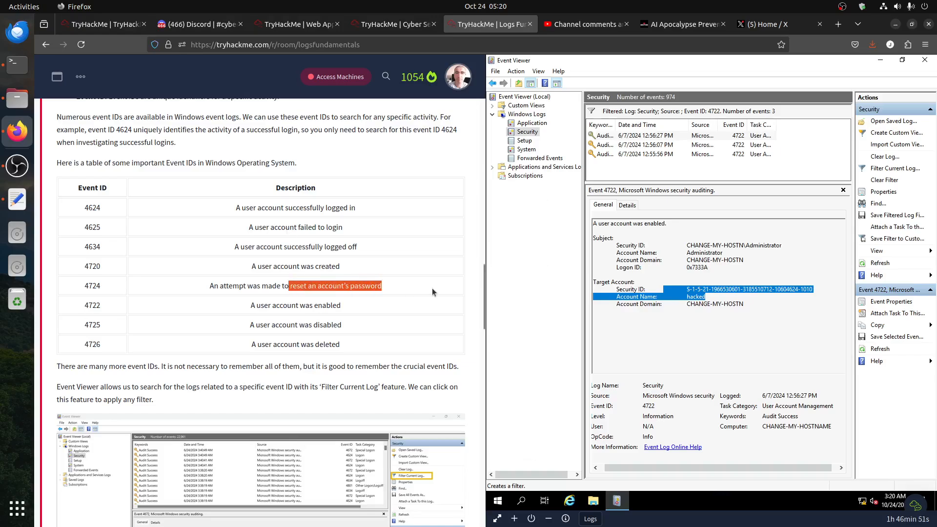
{"action": "left_click", "coordinate": [122, 289]}
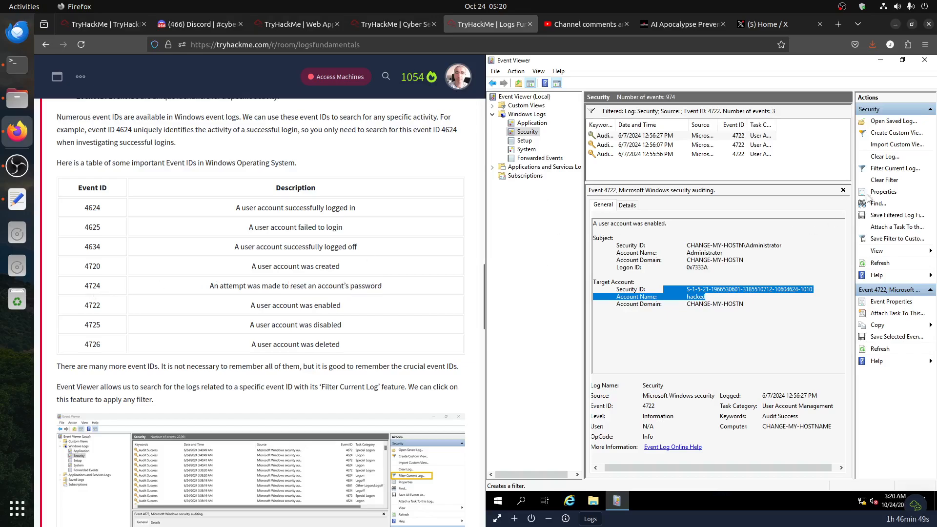
{"action": "left_click", "coordinate": [885, 169]}
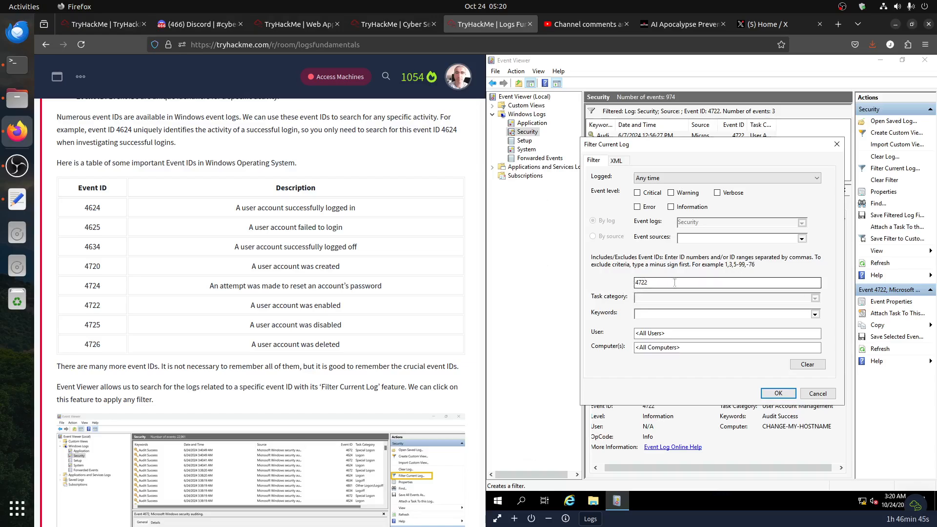
{"action": "left_click_drag", "start_coordinate": [674, 283], "coordinate": [672, 280]}
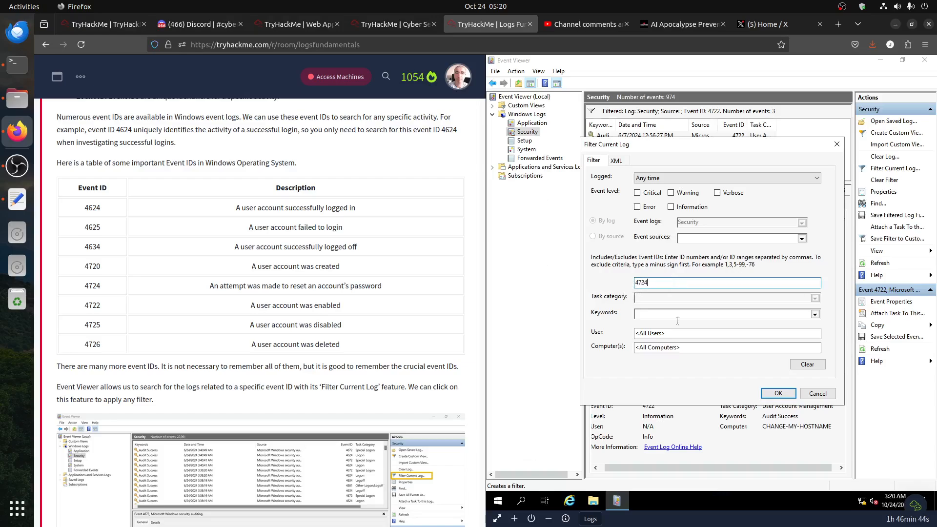
{"action": "left_click", "coordinate": [778, 393]}
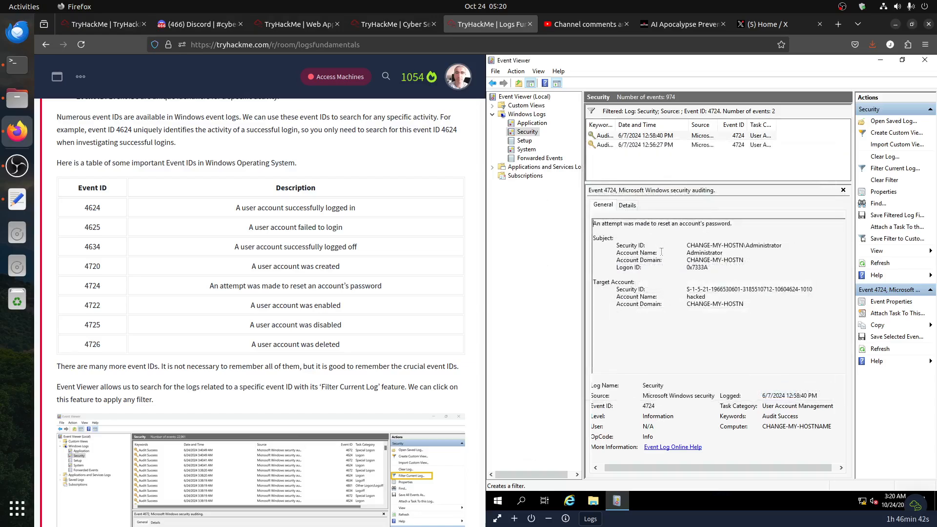
Step: Check the Target Account details of the older password-reset event
{"action": "left_click", "coordinate": [657, 144]}
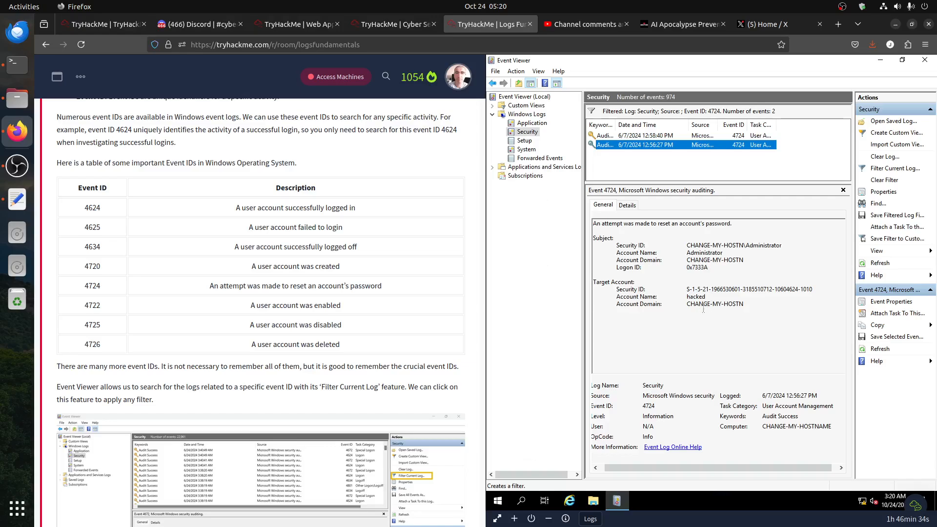
{"action": "left_click_drag", "start_coordinate": [696, 292], "coordinate": [706, 297]}
{"action": "left_click", "coordinate": [657, 146]}
Step: Submit "yes" as the answer to whether the account underwent a password reset
{"action": "scroll", "coordinate": [485, 337], "scroll_direction": "down", "scroll_amount": 7}
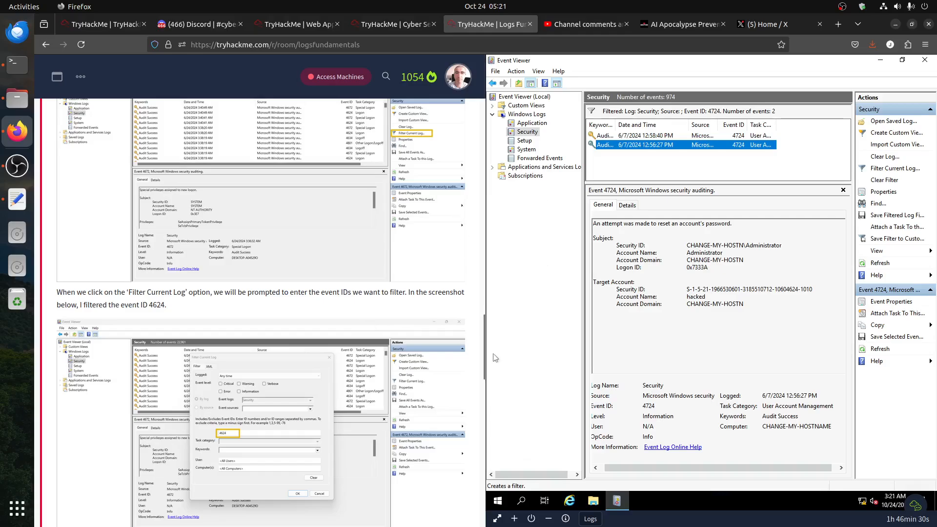
{"action": "scroll", "coordinate": [487, 360], "scroll_direction": "down", "scroll_amount": 10}
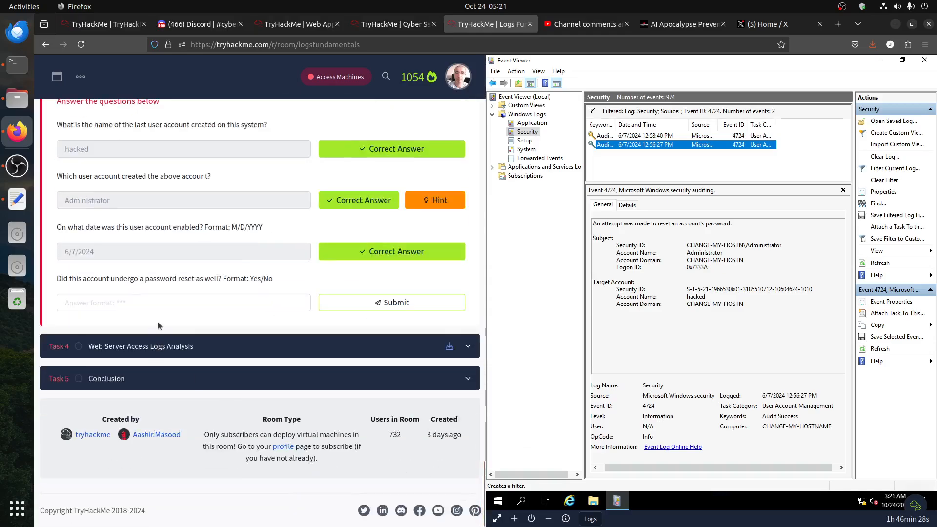
{"action": "left_click", "coordinate": [169, 302]}
{"action": "type", "text": "yes"}
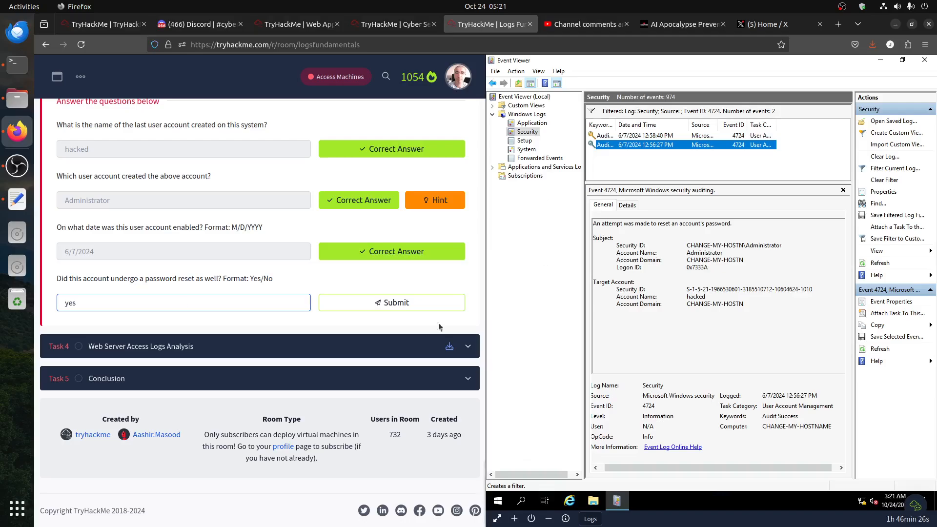
{"action": "left_click", "coordinate": [417, 304]}
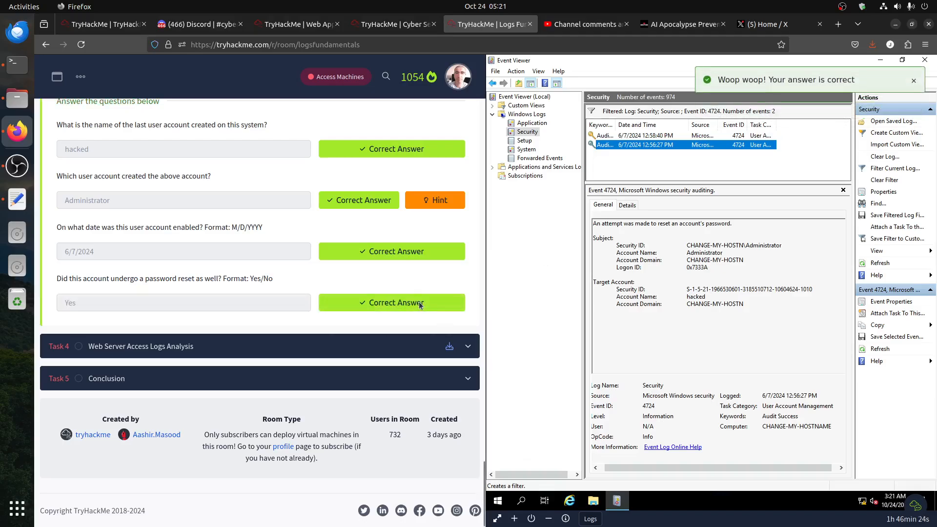
Step: Expand Task 4, Web Server Access Logs Analysis, and go to the start of its text
{"action": "left_click", "coordinate": [271, 344]}
{"action": "scroll", "coordinate": [281, 336], "scroll_direction": "up", "scroll_amount": 15}
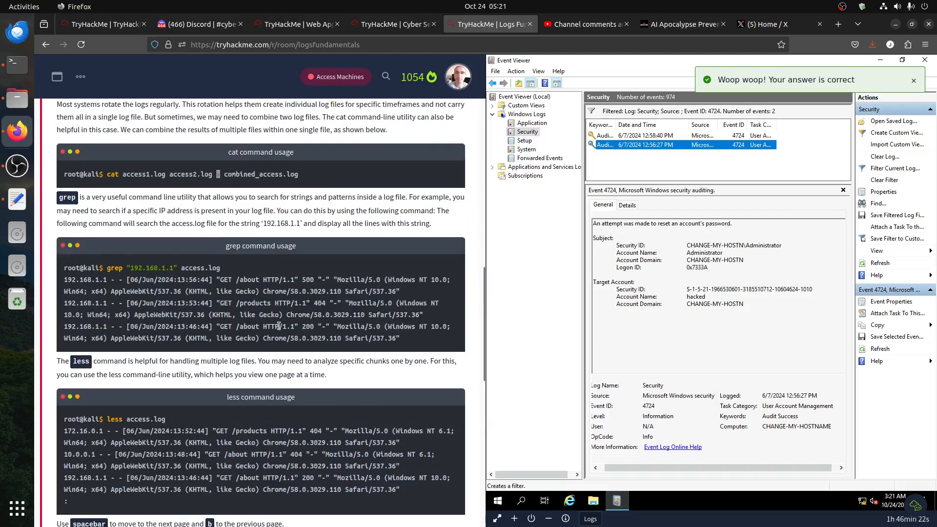
{"action": "scroll", "coordinate": [264, 325], "scroll_direction": "down", "scroll_amount": 2}
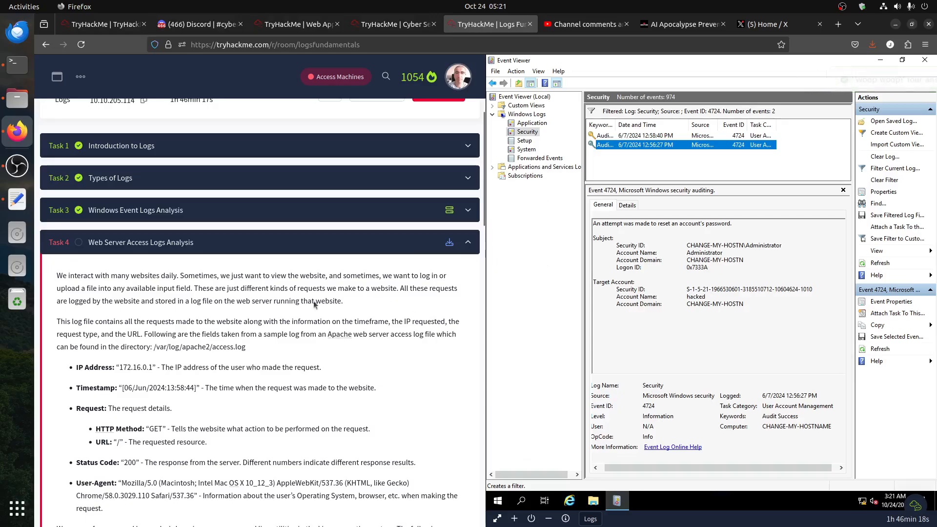
Step: Switch to access.log in Text Editor and examine the first entry's IP address, timestamp, request, status code and user agent
{"action": "left_click", "coordinate": [18, 199]}
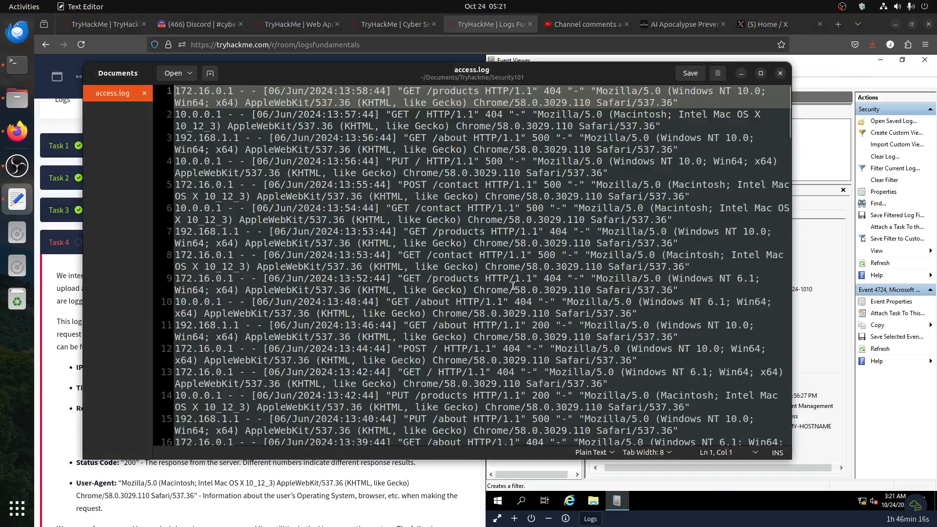
{"action": "scroll", "coordinate": [460, 289], "scroll_direction": "down", "scroll_amount": 20}
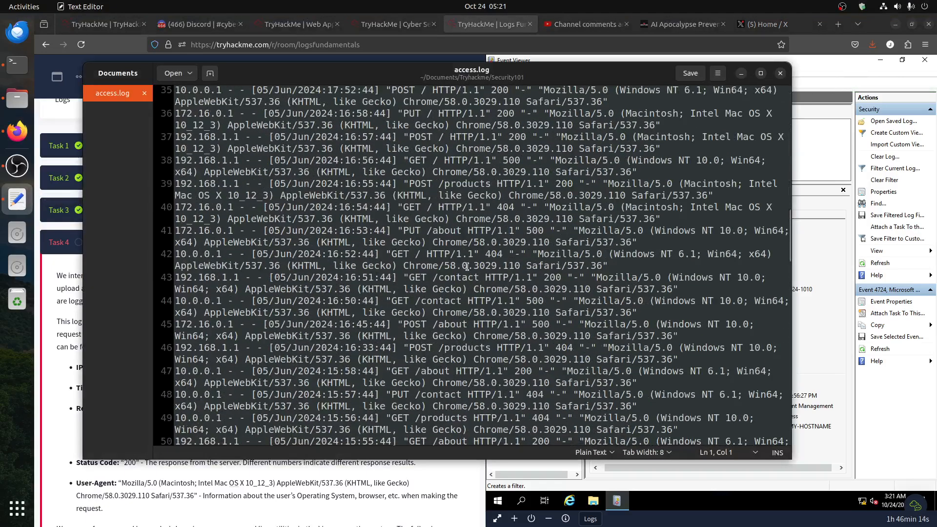
{"action": "scroll", "coordinate": [471, 276], "scroll_direction": "up", "scroll_amount": 20}
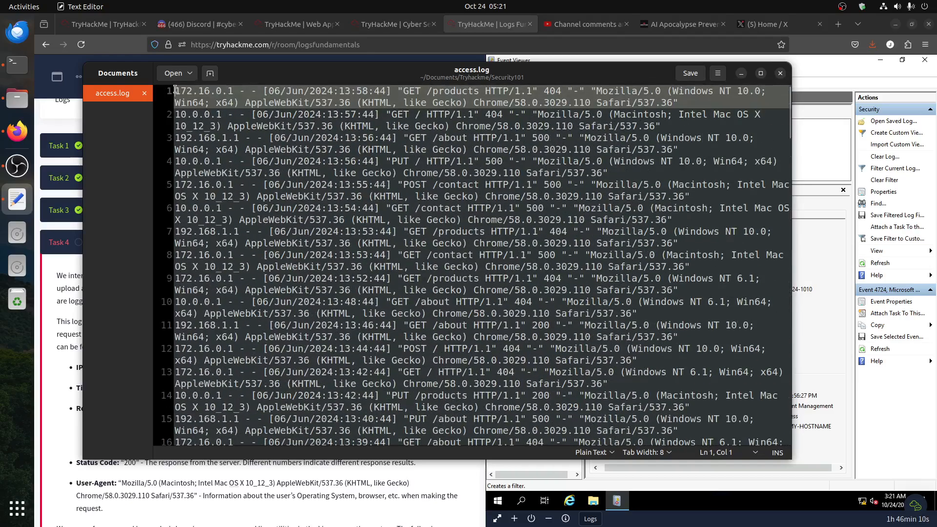
{"action": "left_click_drag", "start_coordinate": [175, 90], "coordinate": [755, 93]}
{"action": "left_click", "coordinate": [476, 91]}
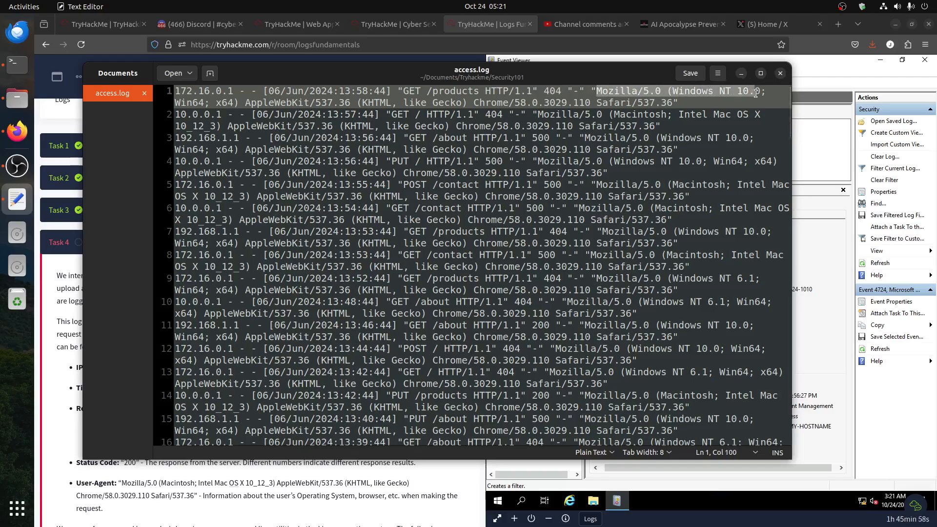
{"action": "left_click_drag", "start_coordinate": [475, 102], "coordinate": [716, 104]}
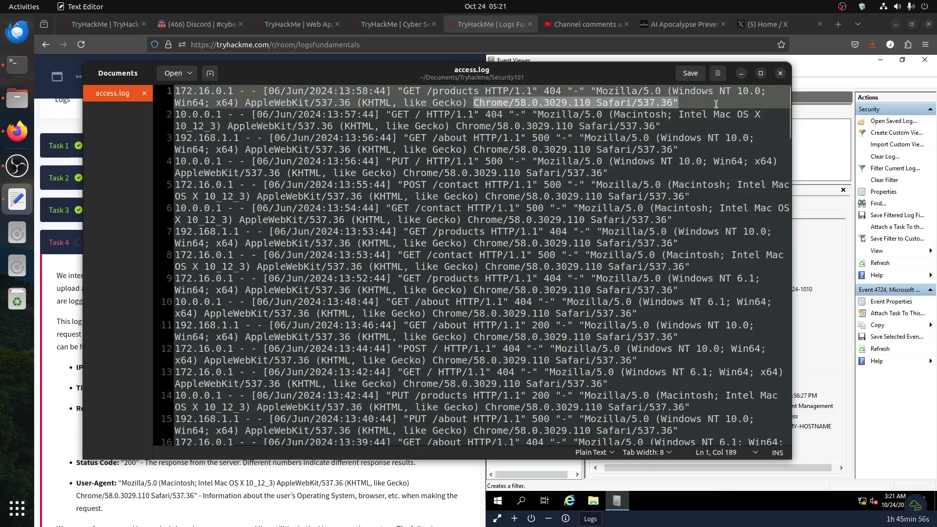
Step: Return to Task 4 in Firefox and read the log field descriptions from Timestamp to User-Agent and the cat command section
{"action": "left_click", "coordinate": [59, 305]}
{"action": "scroll", "coordinate": [307, 303], "scroll_direction": "down", "scroll_amount": 4}
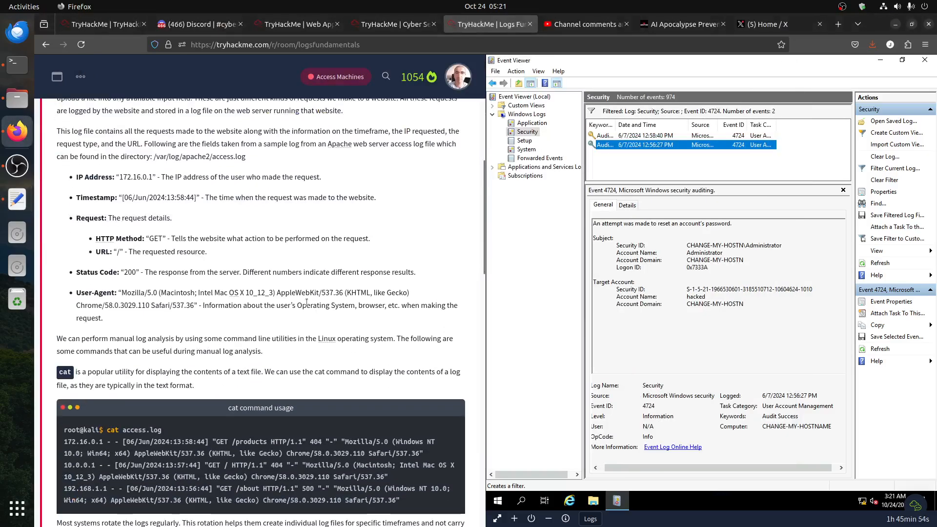
{"action": "left_click_drag", "start_coordinate": [76, 197], "coordinate": [141, 218]}
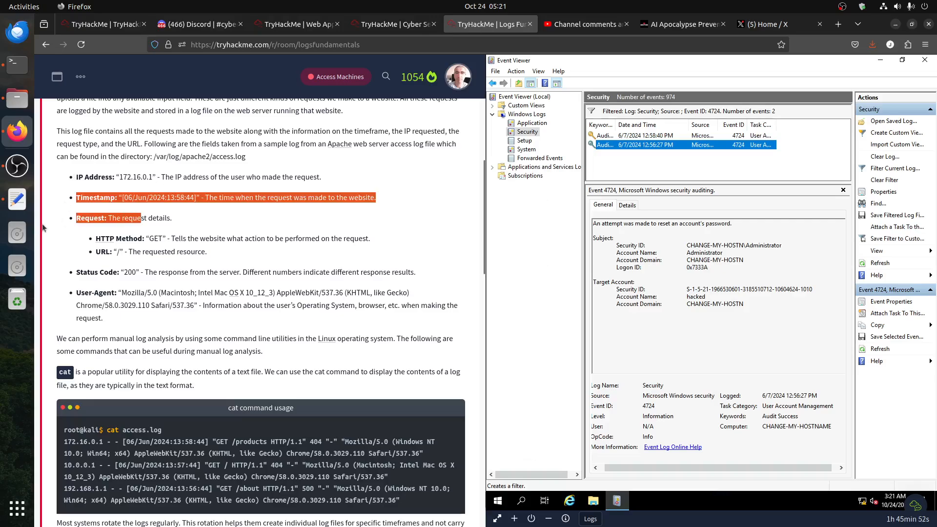
{"action": "left_click", "coordinate": [97, 274]}
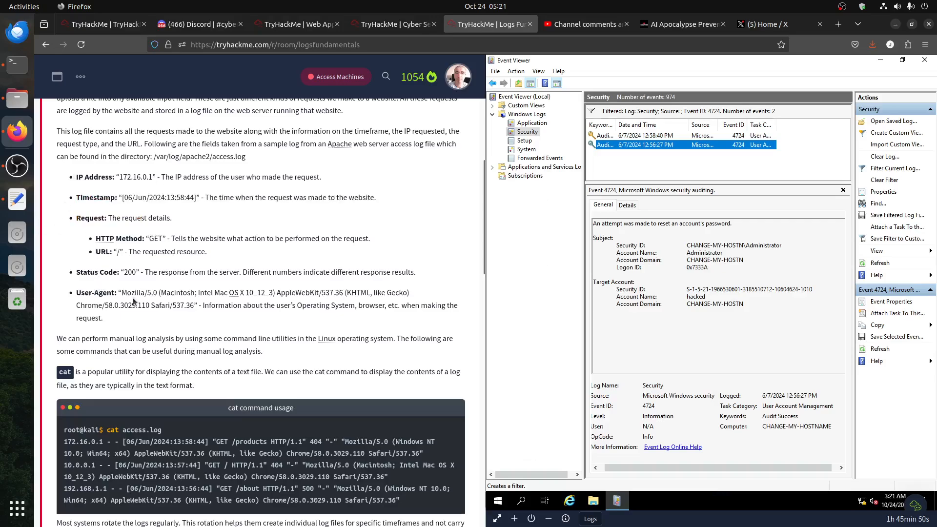
{"action": "left_click_drag", "start_coordinate": [143, 272], "coordinate": [103, 317]}
{"action": "scroll", "coordinate": [205, 315], "scroll_direction": "down", "scroll_amount": 3}
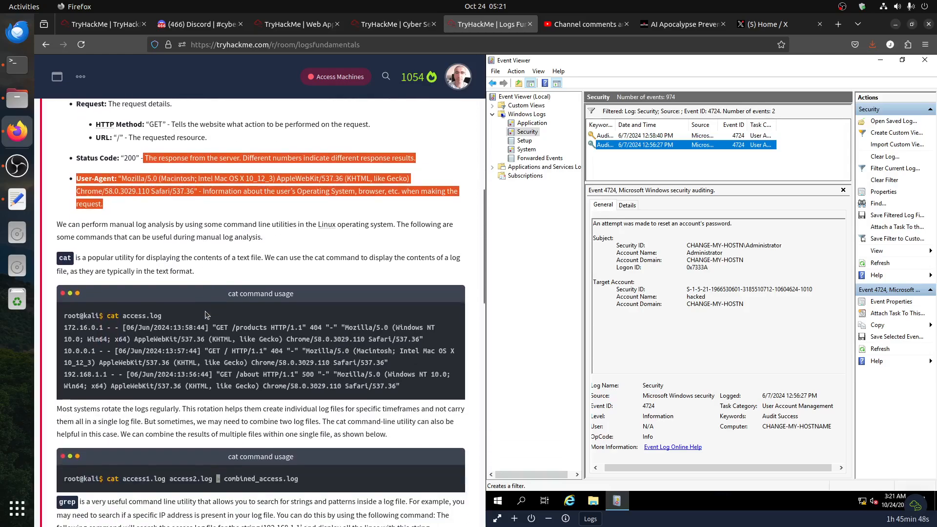
Step: Switch to Terminal, move its window off the task text, list the Security101 folder and display access.log with cat
{"action": "scroll", "coordinate": [206, 315], "scroll_direction": "down", "scroll_amount": 1}
{"action": "left_click", "coordinate": [17, 63]}
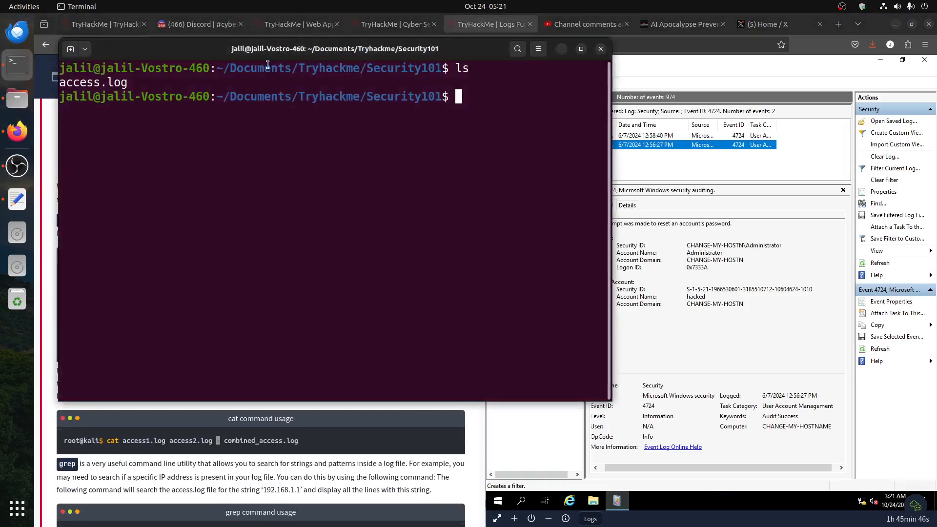
{"action": "left_click_drag", "start_coordinate": [268, 48], "coordinate": [521, 120]}
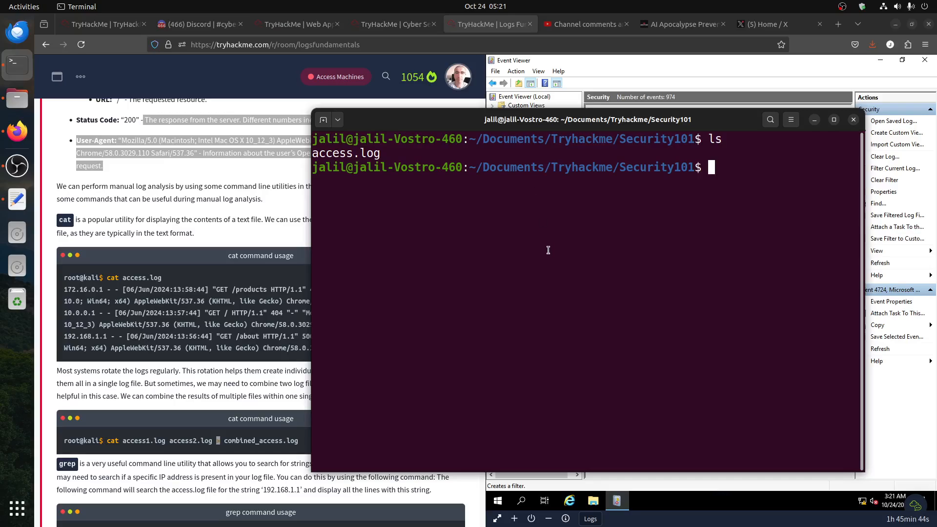
{"action": "type", "text": "ls"}
{"action": "key", "text": "Return"}
{"action": "type", "text": "cat "}
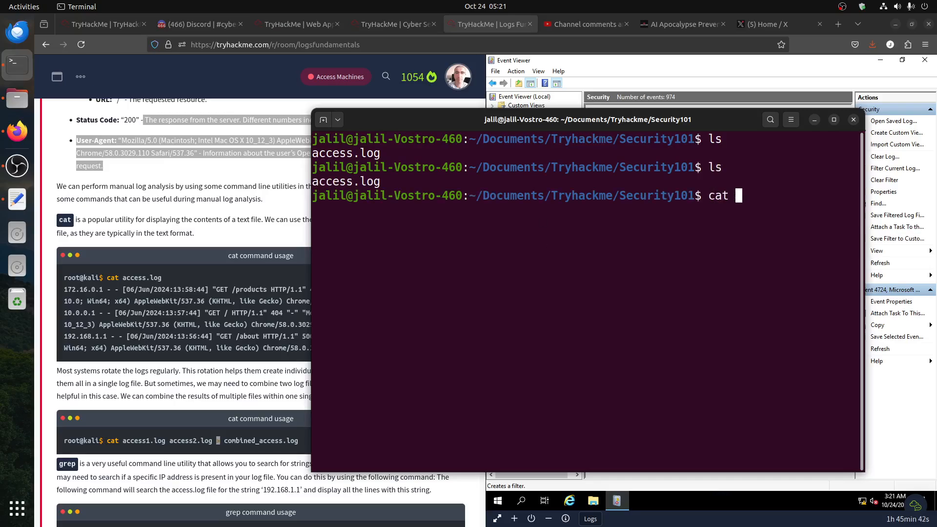
{"action": "type", "text": "ac"}
{"action": "key", "text": "Tab"}
{"action": "key", "text": "Return"}
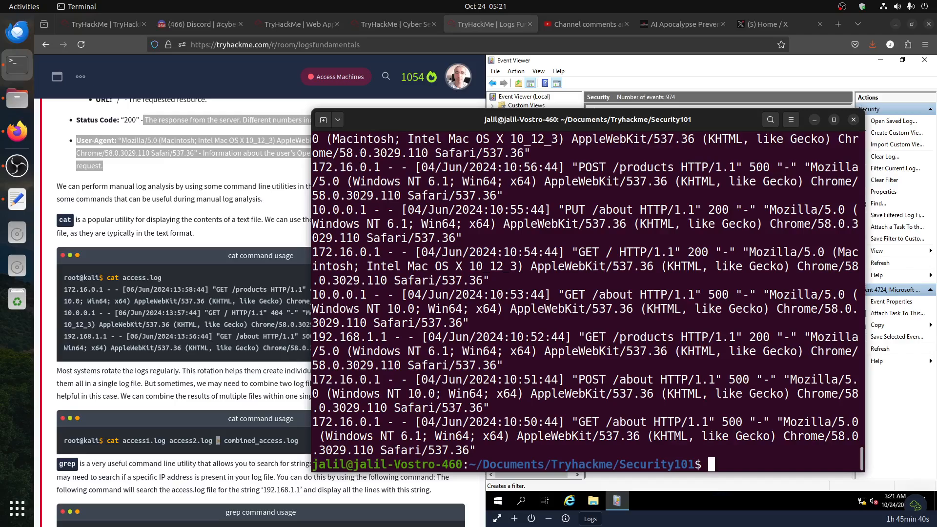
Step: Display the first lines of access.log with the head command
{"action": "type", "text": "head ac"}
{"action": "key", "text": "Tab"}
{"action": "key", "text": "Return"}
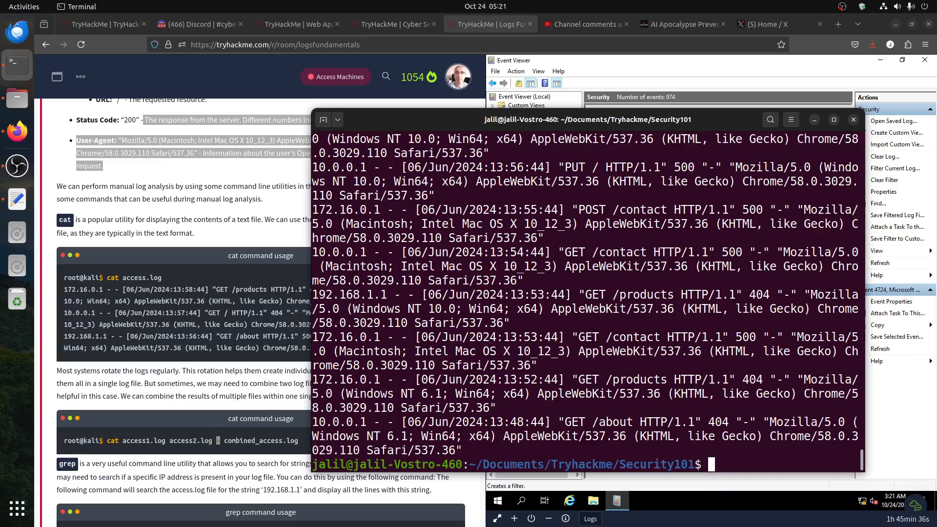
{"action": "type", "text": "head  -n 1"}
{"action": "key", "text": "Return"}
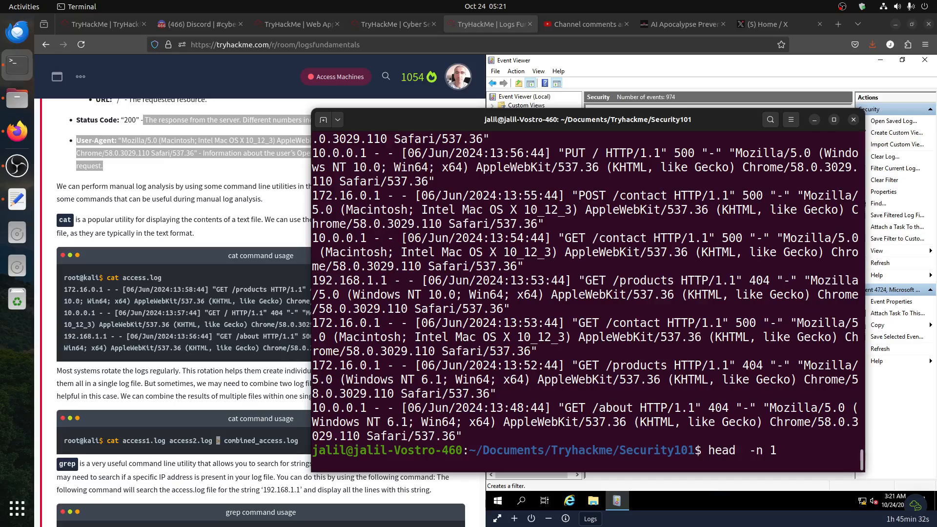
{"action": "key", "text": "ctrl+c"}
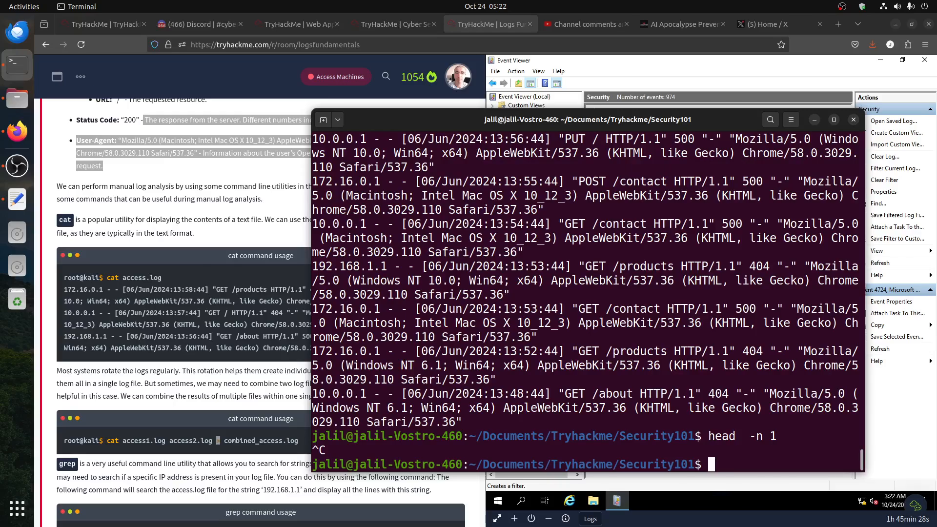
Step: Show only the first entry of the log by running head access.log -n 1
{"action": "type", "text": "head access.log"}
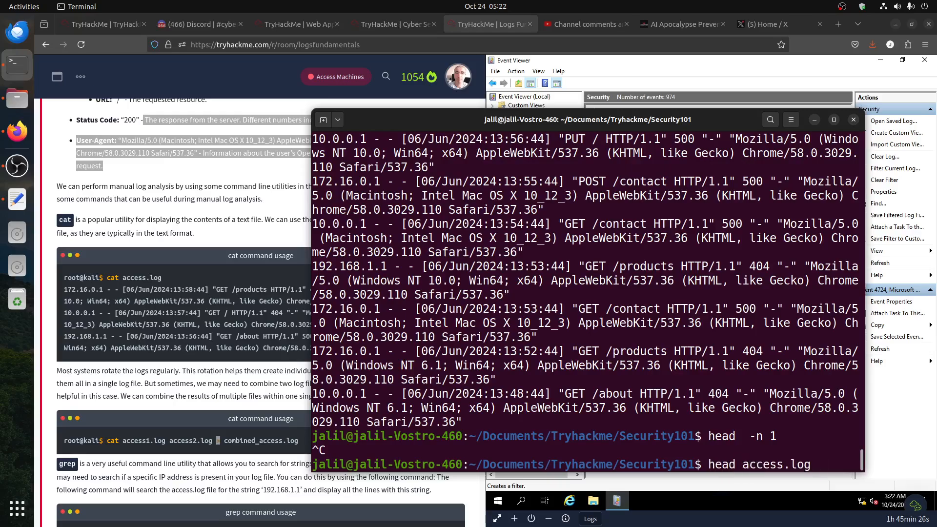
{"action": "type", "text": " -n 1"}
{"action": "key", "text": "Return"}
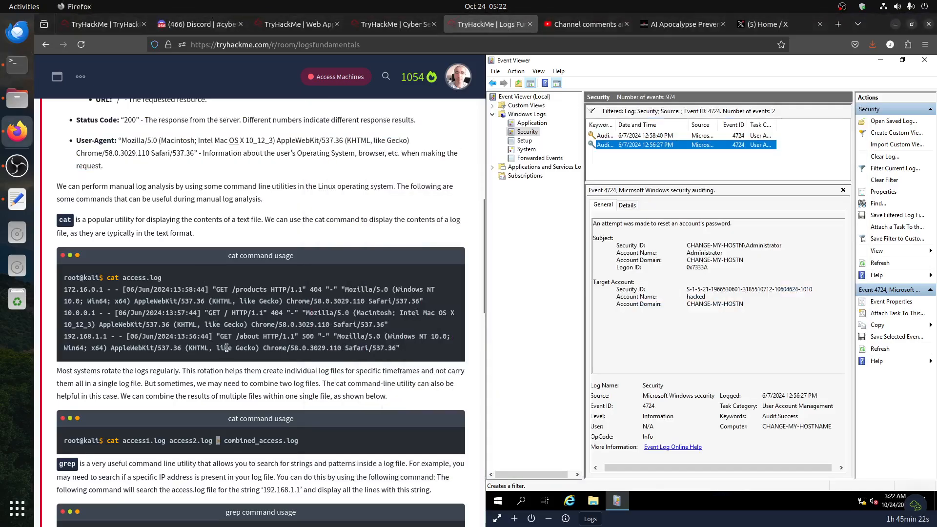
Step: Return to Task 4 in Firefox and read the sections on combining logs with cat, searching with grep and paging with less
{"action": "left_click", "coordinate": [225, 348]}
{"action": "scroll", "coordinate": [232, 344], "scroll_direction": "down", "scroll_amount": 3}
{"action": "scroll", "coordinate": [232, 344], "scroll_direction": "down", "scroll_amount": 1}
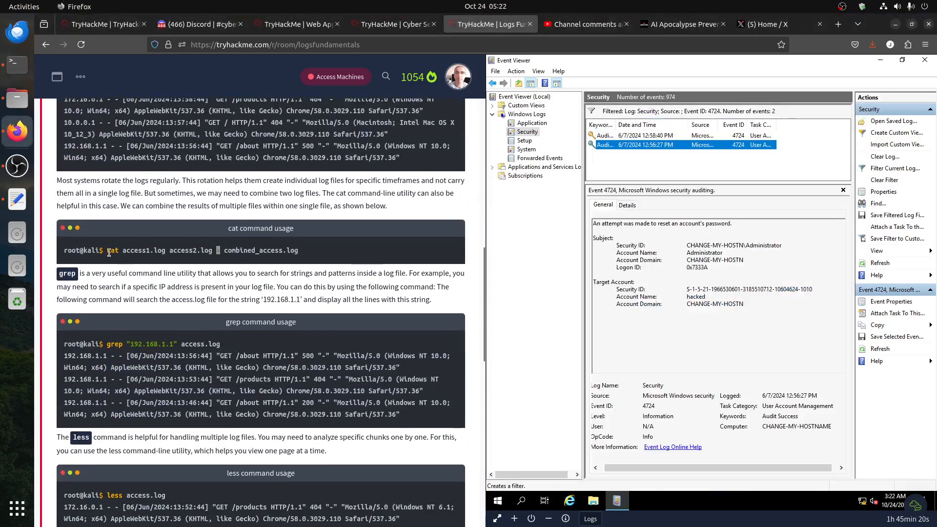
{"action": "left_click_drag", "start_coordinate": [108, 251], "coordinate": [122, 249]}
{"action": "left_click_drag", "start_coordinate": [217, 250], "coordinate": [332, 271]}
{"action": "left_click_drag", "start_coordinate": [309, 237], "coordinate": [322, 272]}
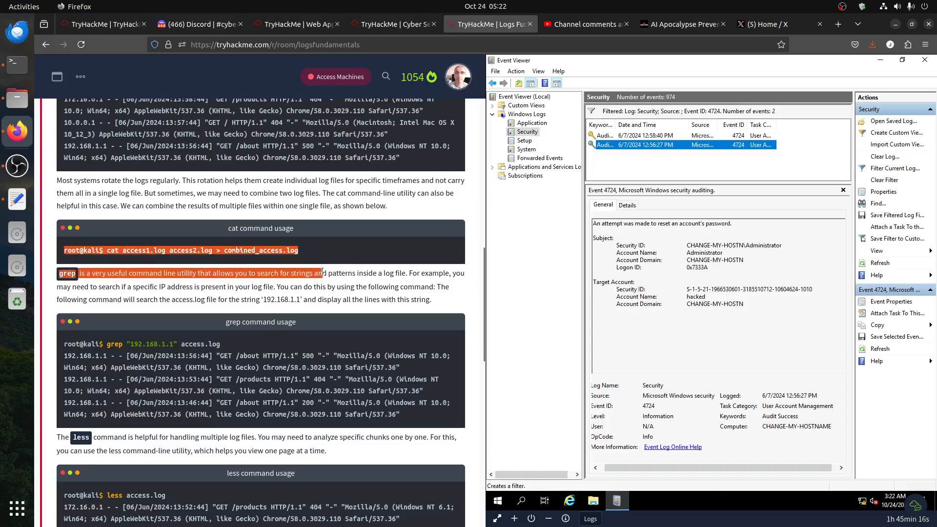
{"action": "scroll", "coordinate": [322, 271], "scroll_direction": "down", "scroll_amount": 3}
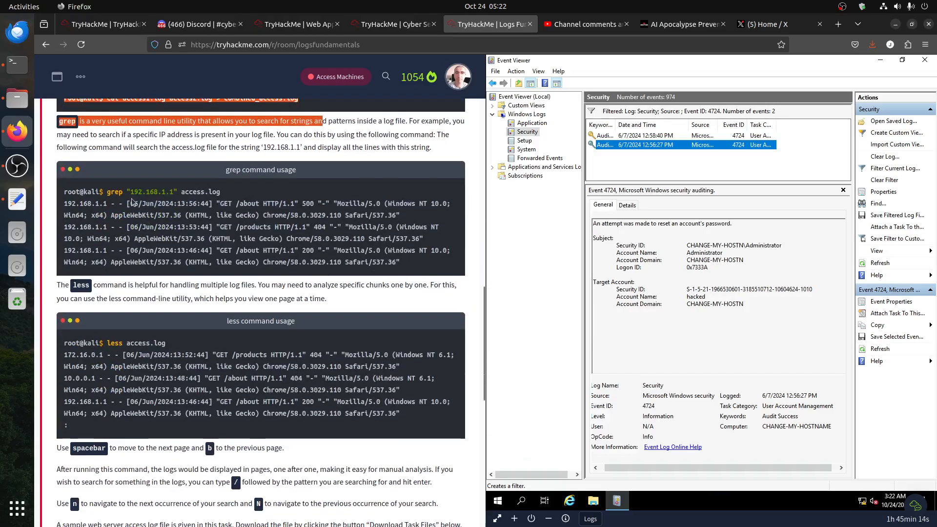
{"action": "left_click_drag", "start_coordinate": [131, 191], "coordinate": [204, 206]}
{"action": "left_click_drag", "start_coordinate": [105, 192], "coordinate": [235, 243]}
{"action": "scroll", "coordinate": [237, 247], "scroll_direction": "down", "scroll_amount": 3}
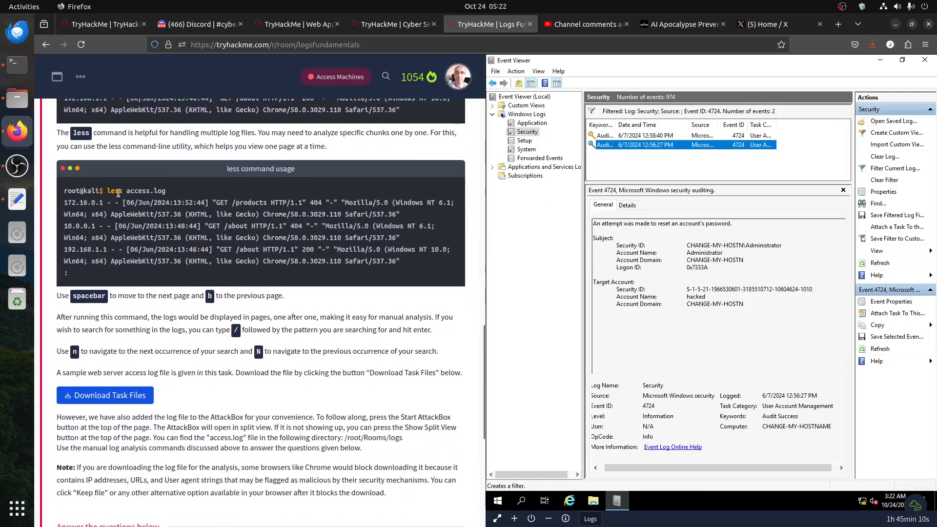
{"action": "left_click_drag", "start_coordinate": [122, 185], "coordinate": [185, 281]}
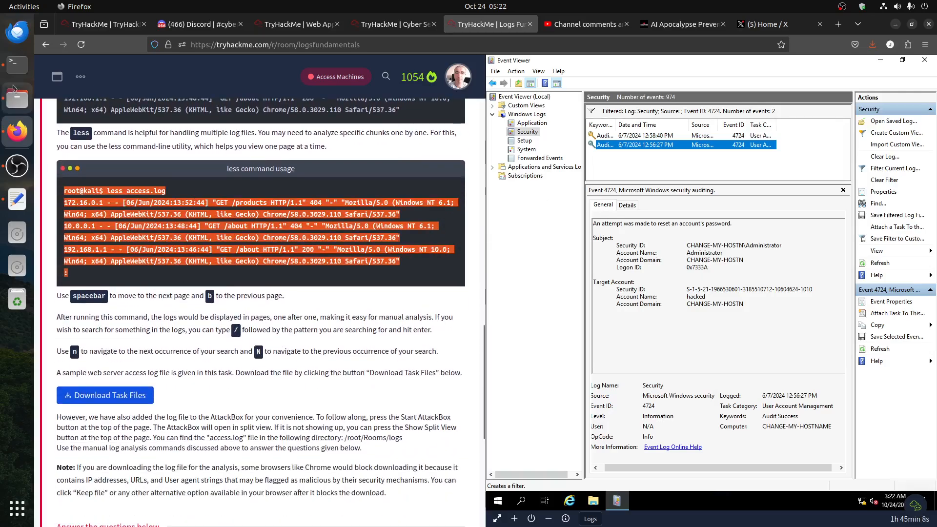
Step: Switch to Terminal, view access.log in less, quit the pager and clear the terminal
{"action": "left_click", "coordinate": [17, 64]}
{"action": "type", "text": "less ac"}
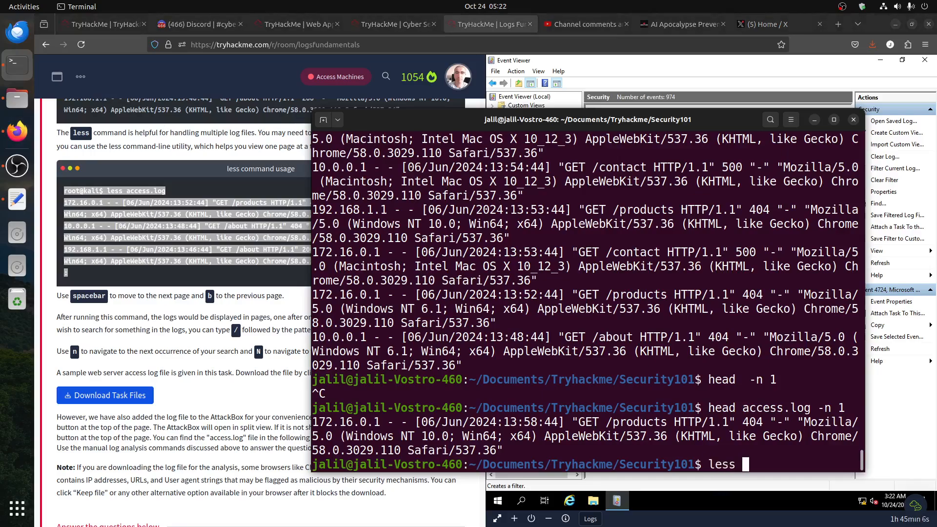
{"action": "key", "text": "Tab"}
{"action": "key", "text": "Return"}
{"action": "scroll", "coordinate": [586, 302], "scroll_direction": "down", "scroll_amount": 2}
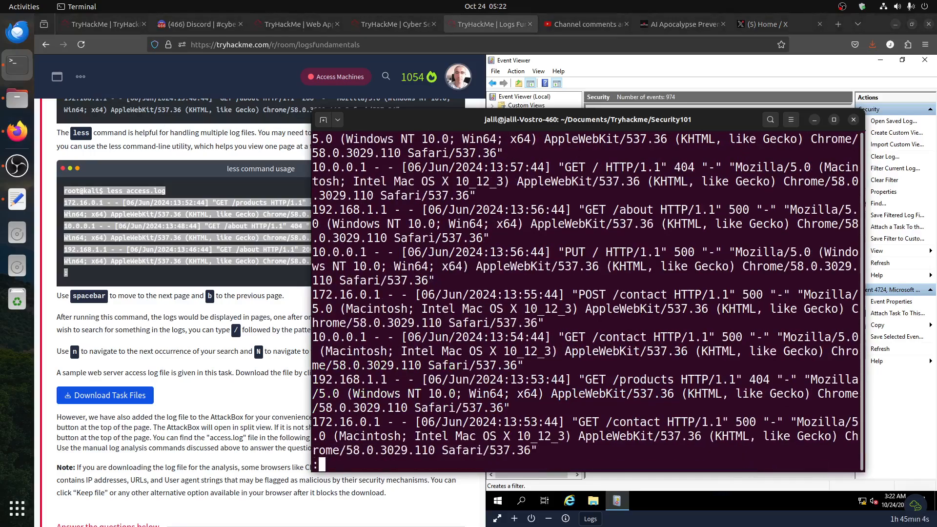
{"action": "key", "text": "q"}
{"action": "key", "text": "Return"}
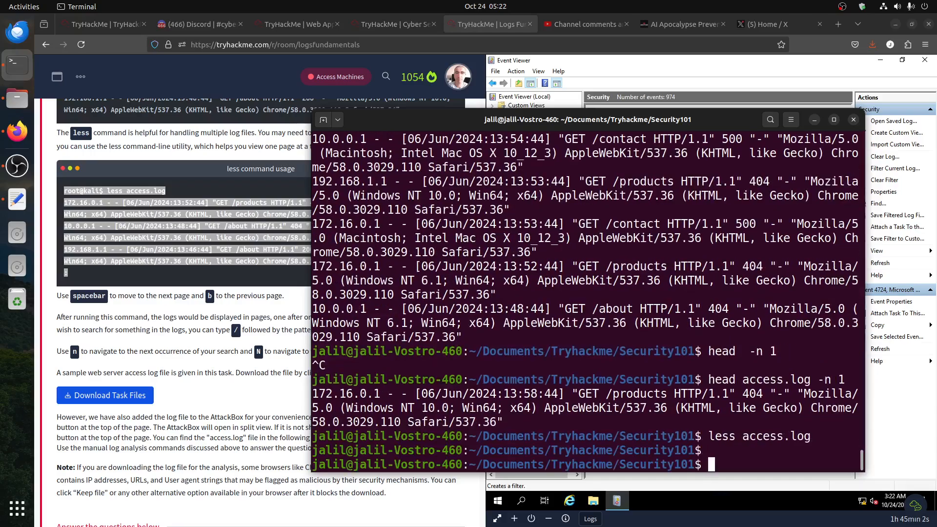
{"action": "type", "text": "clear"}
{"action": "key", "text": "Return"}
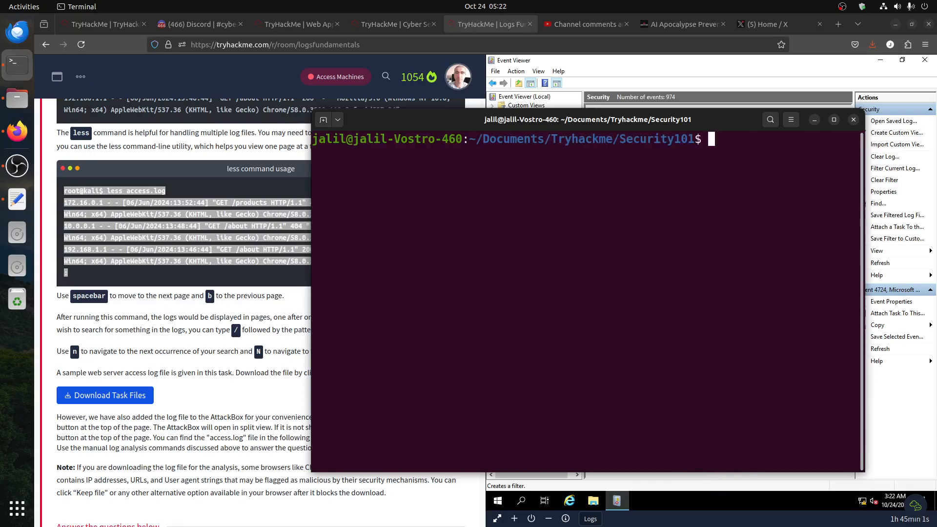
Step: Return to Task 4 in Firefox and read the less navigation notes and the three questions below them
{"action": "left_click", "coordinate": [223, 353]}
{"action": "scroll", "coordinate": [230, 342], "scroll_direction": "down", "scroll_amount": 3}
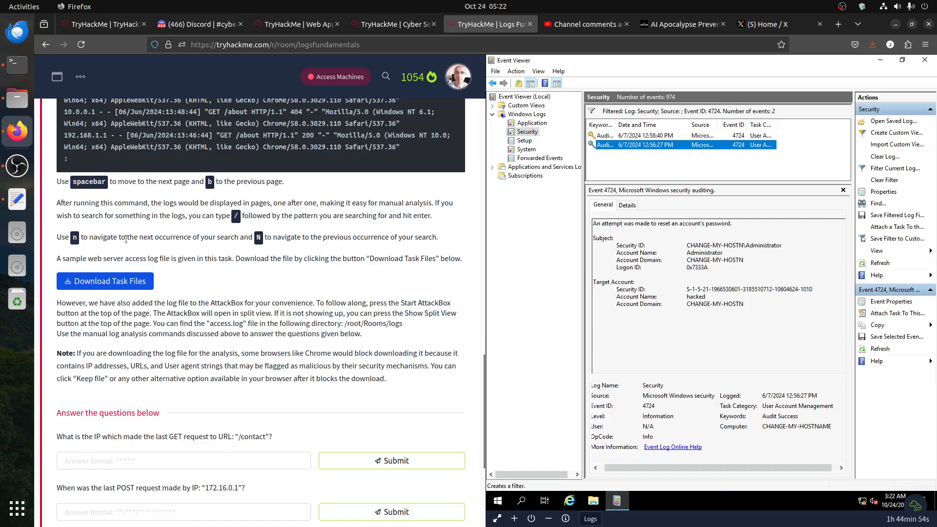
{"action": "scroll", "coordinate": [321, 330], "scroll_direction": "up", "scroll_amount": 1}
{"action": "scroll", "coordinate": [322, 330], "scroll_direction": "down", "scroll_amount": 7}
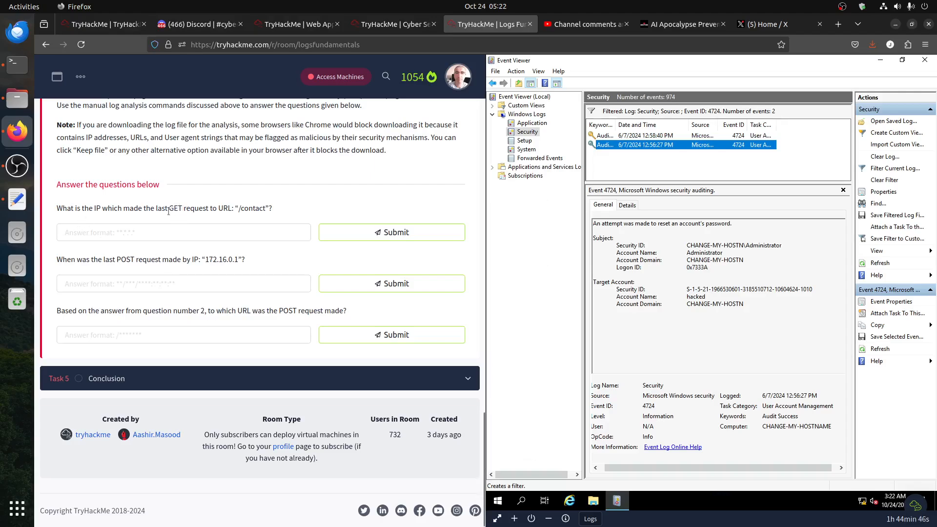
Step: Switch to access.log in Text Editor, examine the timestamp order of its first entries, and return to the questions in Firefox
{"action": "left_click", "coordinate": [17, 199]}
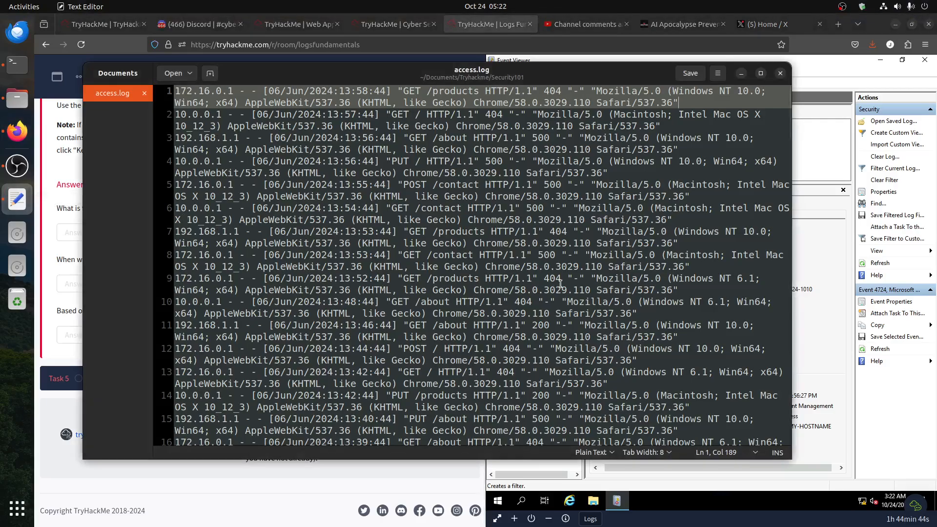
{"action": "left_click", "coordinate": [351, 209]}
{"action": "left_click_drag", "start_coordinate": [338, 91], "coordinate": [403, 91]}
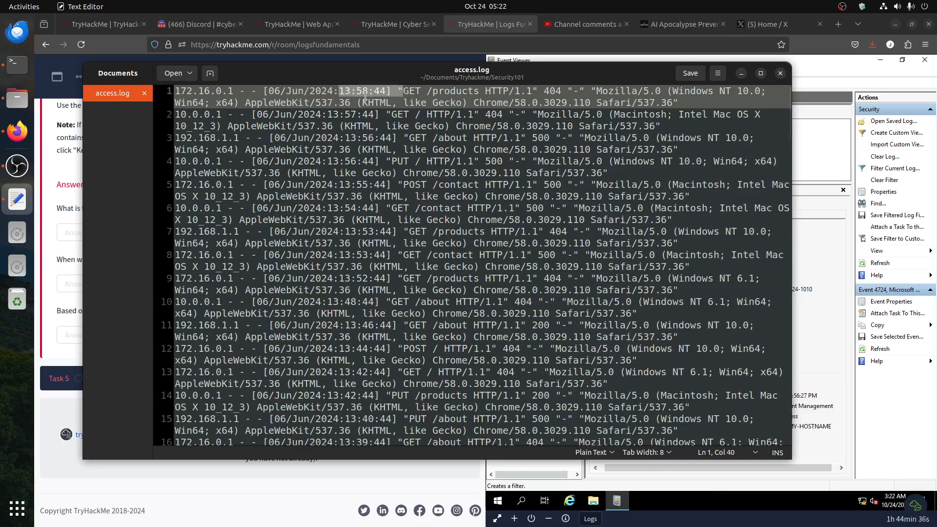
{"action": "left_click", "coordinate": [408, 122]}
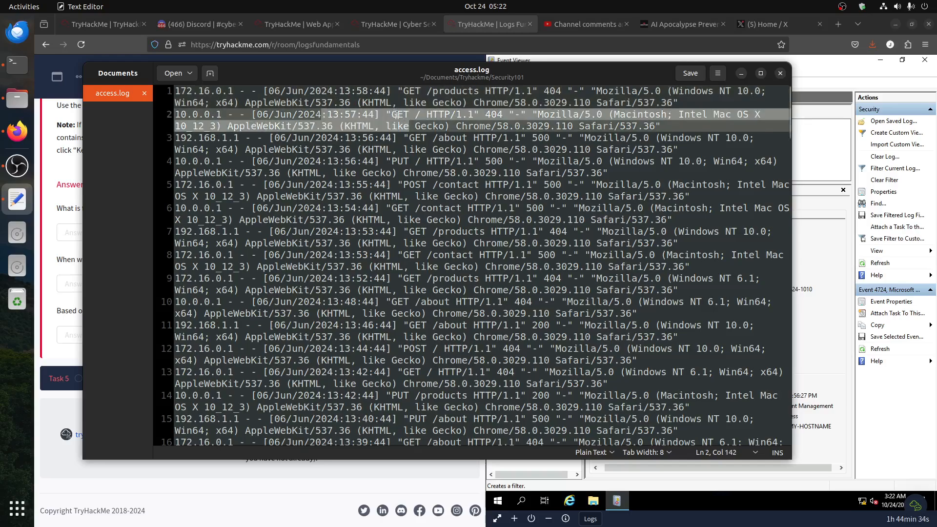
{"action": "left_click", "coordinate": [401, 116]}
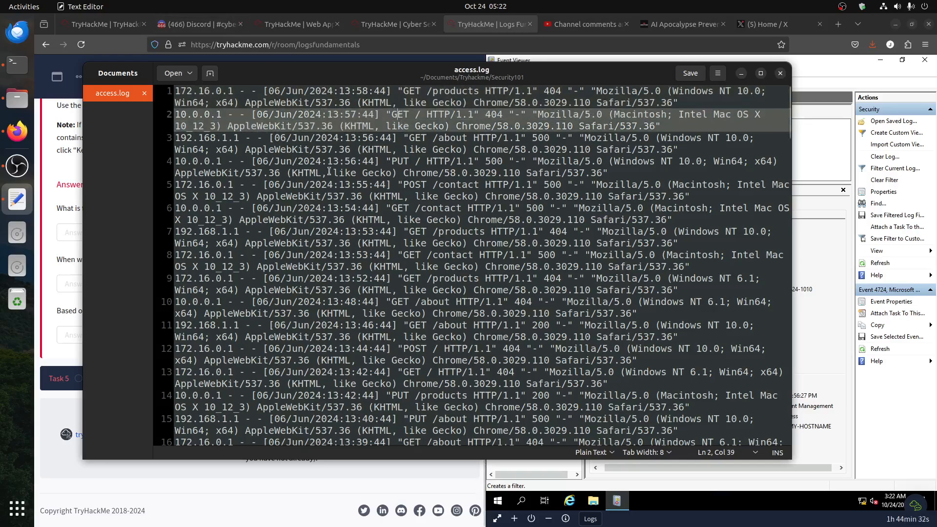
{"action": "left_click", "coordinate": [65, 216]}
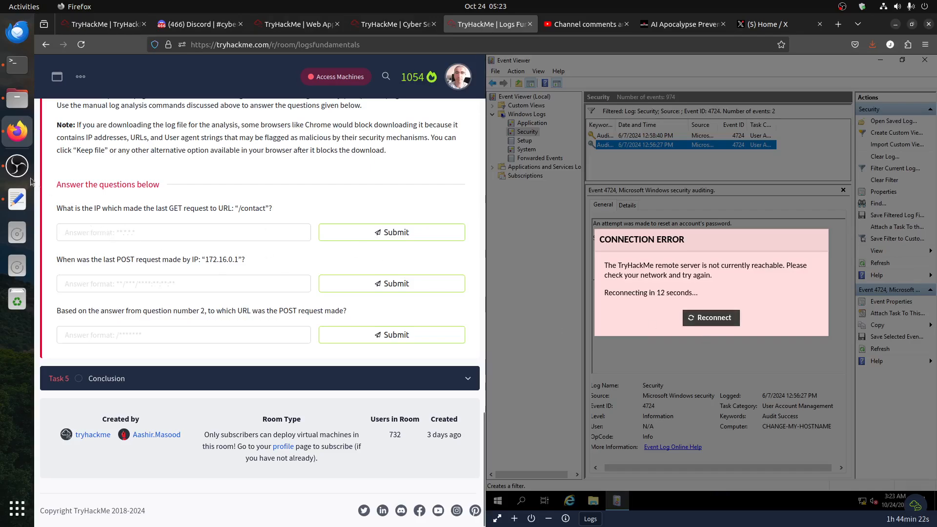
Step: Switch to Terminal, move its window slightly up and begin a grep command
{"action": "left_click", "coordinate": [17, 64]}
{"action": "left_click_drag", "start_coordinate": [436, 116], "coordinate": [442, 91]}
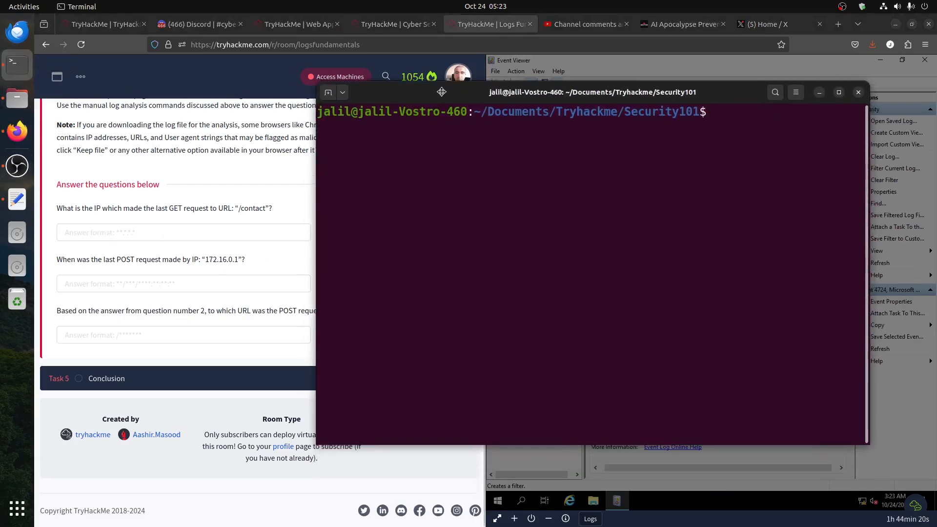
{"action": "type", "text": "g"}
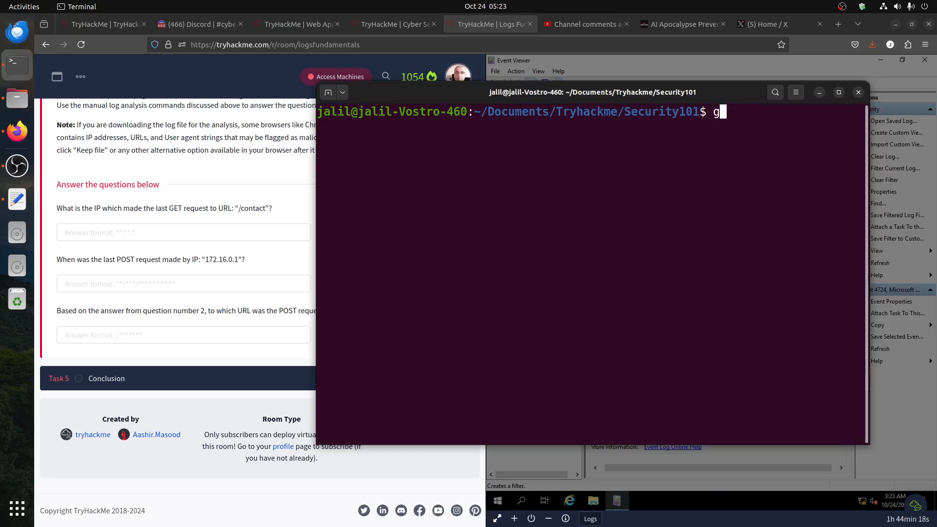
{"action": "type", "text": "rep"}
Step: Check in access.log in Text Editor how GET requests and their URLs are written, and minimize the editor
{"action": "left_click", "coordinate": [17, 199]}
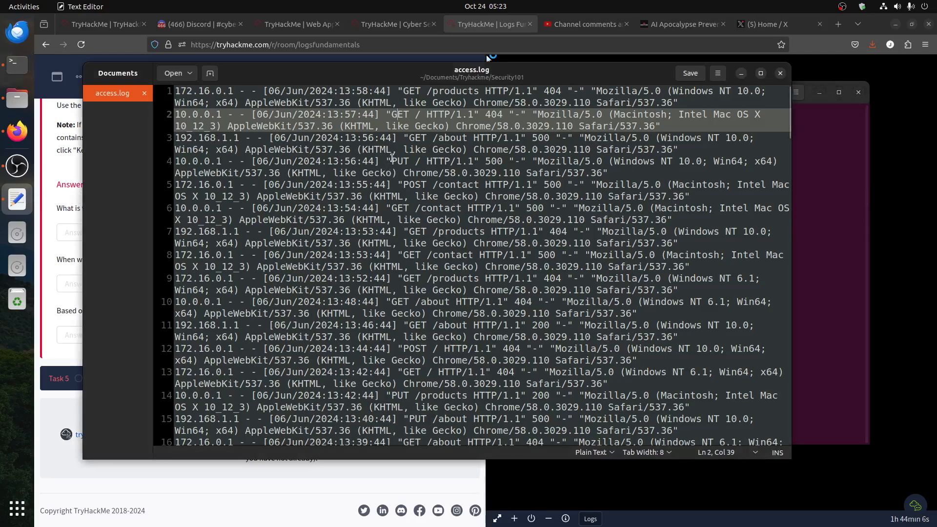
{"action": "left_click", "coordinate": [415, 114]}
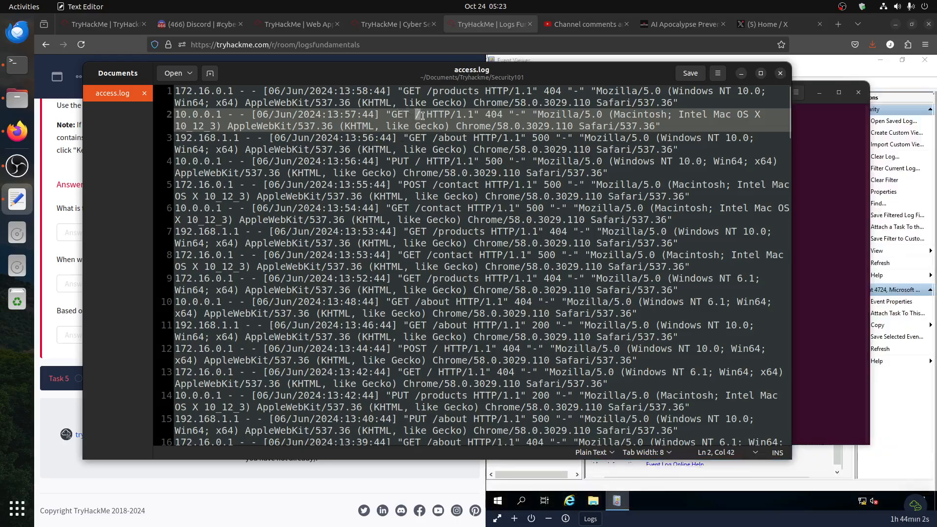
{"action": "left_click_drag", "start_coordinate": [412, 233], "coordinate": [484, 232]}
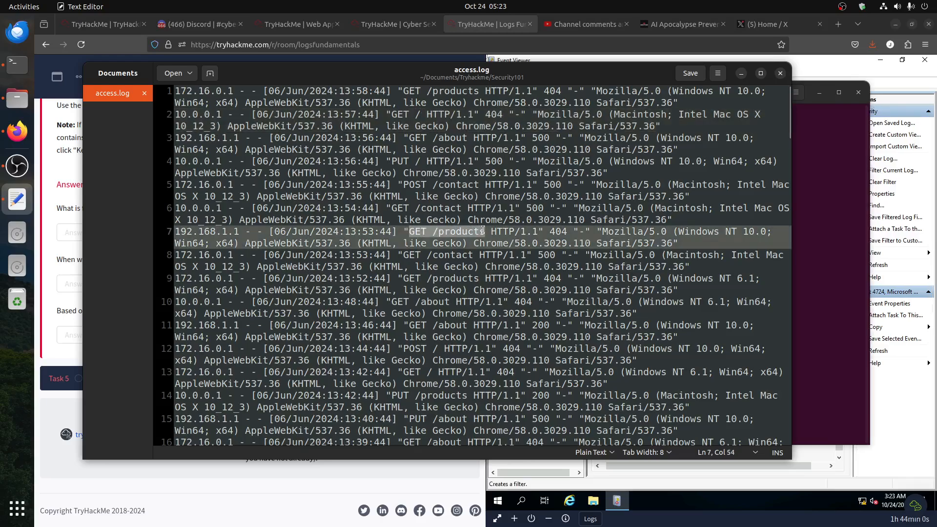
{"action": "left_click_drag", "start_coordinate": [408, 279], "coordinate": [463, 280]}
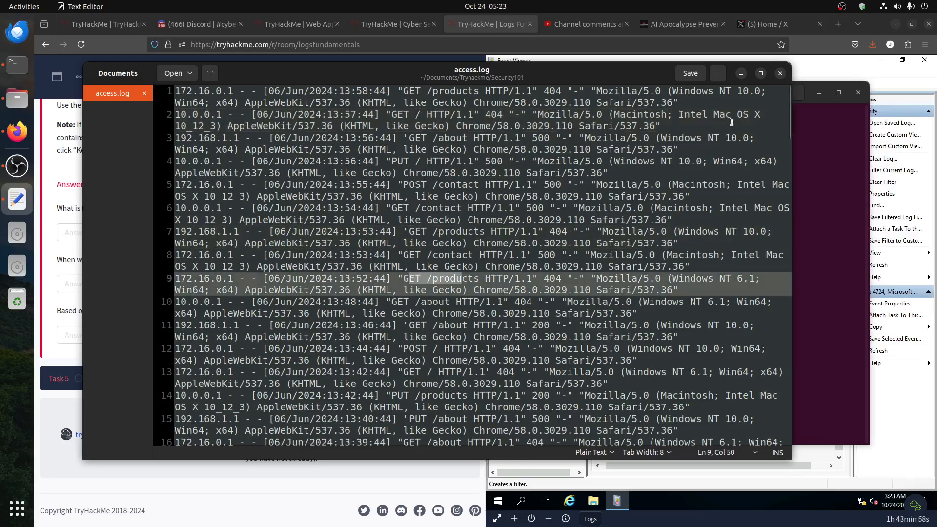
{"action": "left_click", "coordinate": [740, 73]}
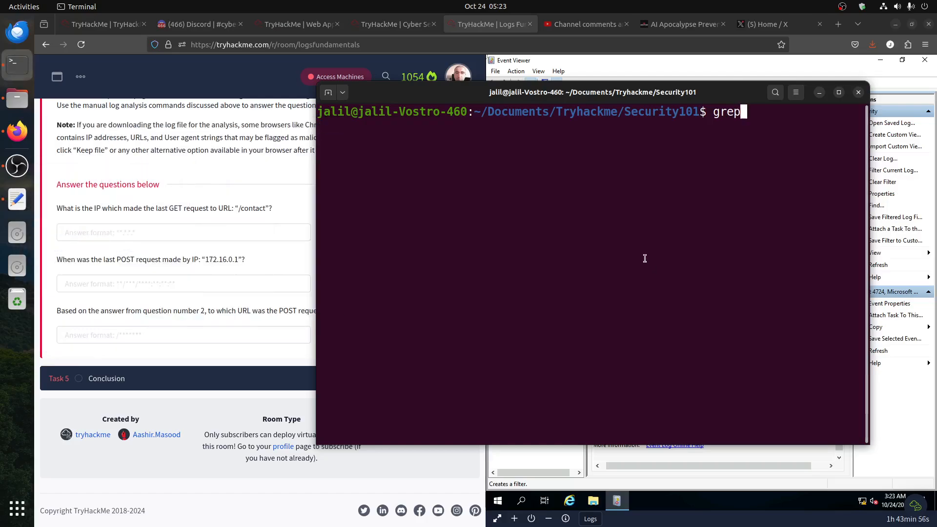
Step: Complete and run the command grep "GET /contact" access.log to search for GET requests to the contact page
{"action": "type", "text": "\"GET /"}
{"action": "key", "text": "BackSpace"}
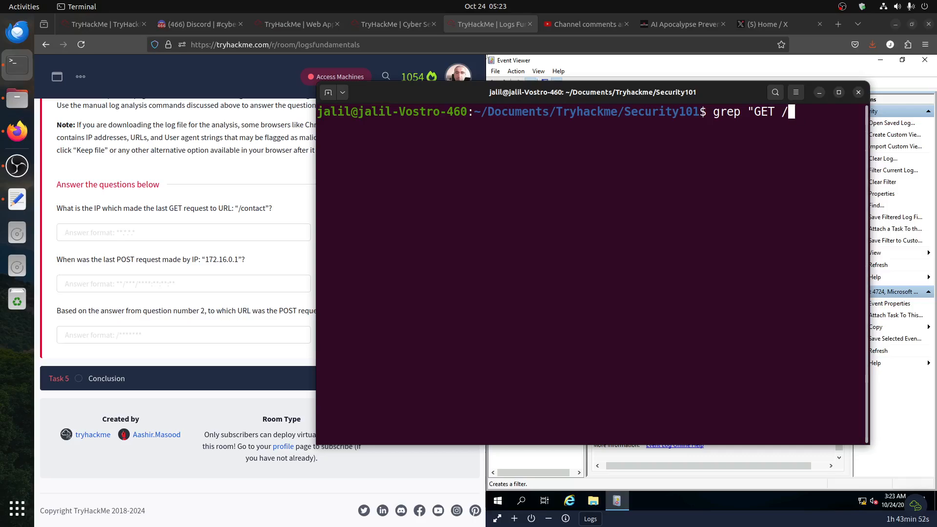
{"action": "type", "text": "contact\""}
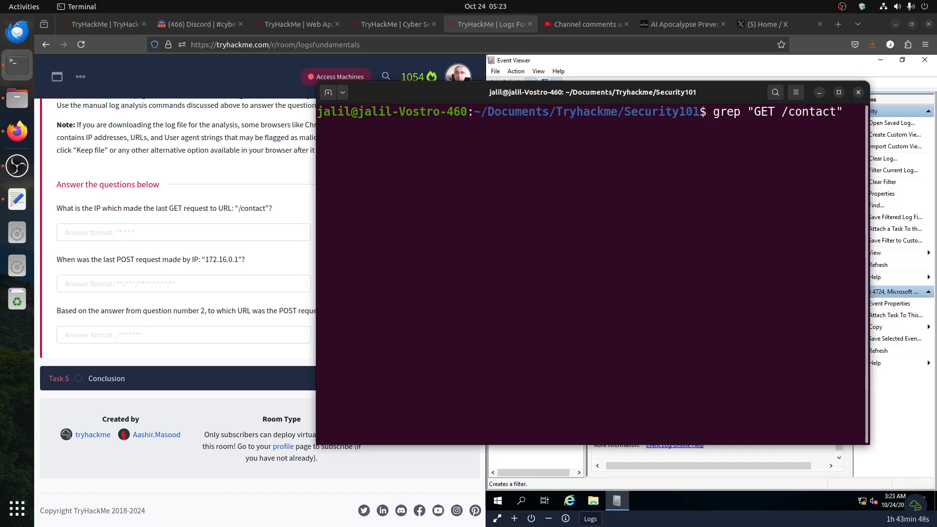
{"action": "type", "text": " access.log"}
{"action": "key", "text": "Return"}
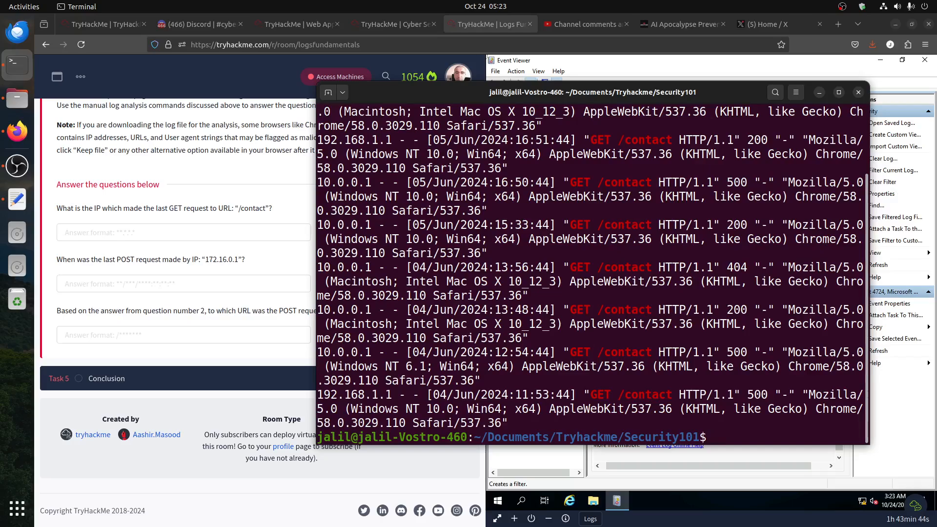
Step: Rerun the contact page search limited to its first match with grep "GET /contact" access.log | head -n 1
{"action": "key", "text": "Up"}
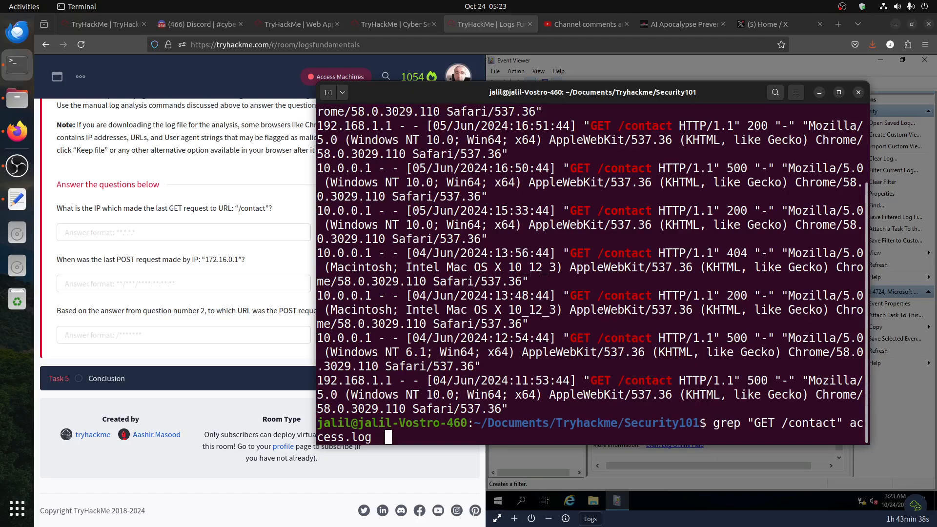
{"action": "type", "text": "| head -n 1"}
{"action": "key", "text": "Return"}
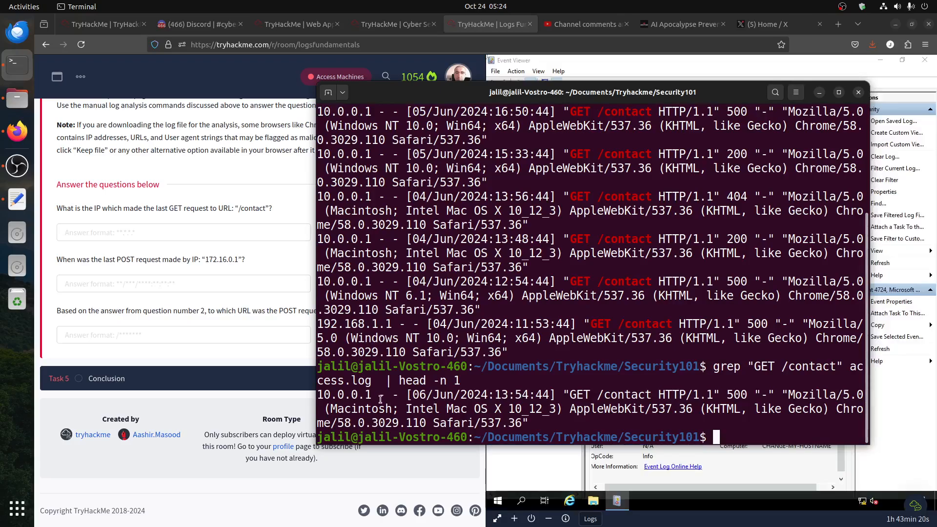
Step: Copy the IP 10.0.0.1 from the output and submit it in Firefox as the answer to the last GET request question
{"action": "left_click_drag", "start_coordinate": [372, 395], "coordinate": [317, 396]}
{"action": "right_click", "coordinate": [335, 396]}
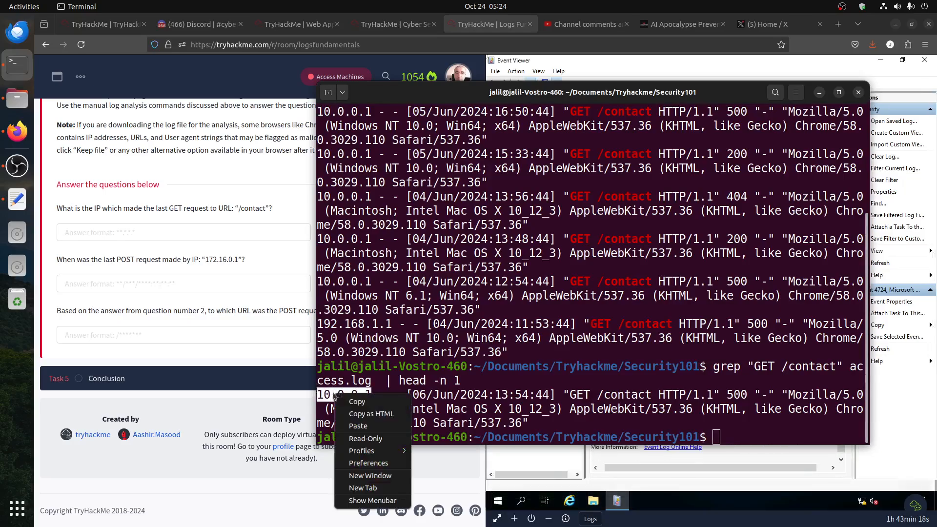
{"action": "left_click", "coordinate": [367, 404]}
{"action": "left_click", "coordinate": [183, 234]}
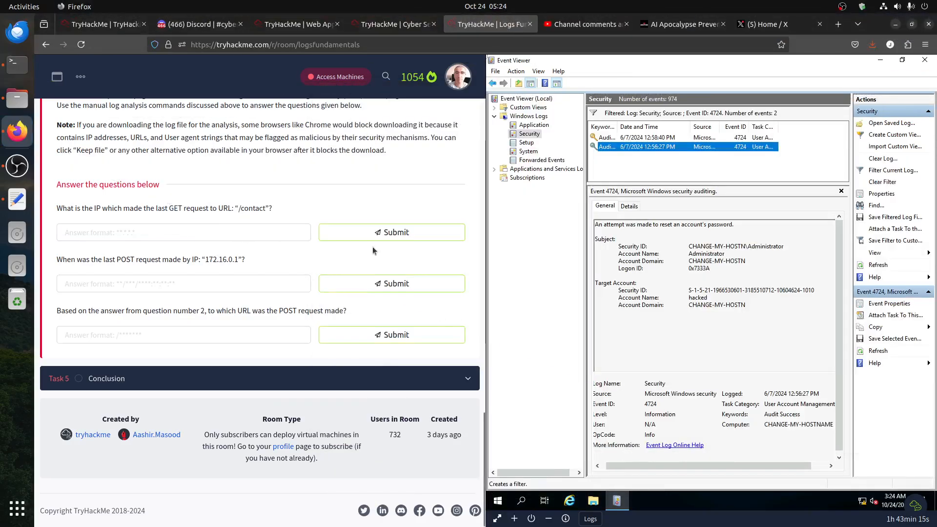
{"action": "key", "text": "ctrl+v"}
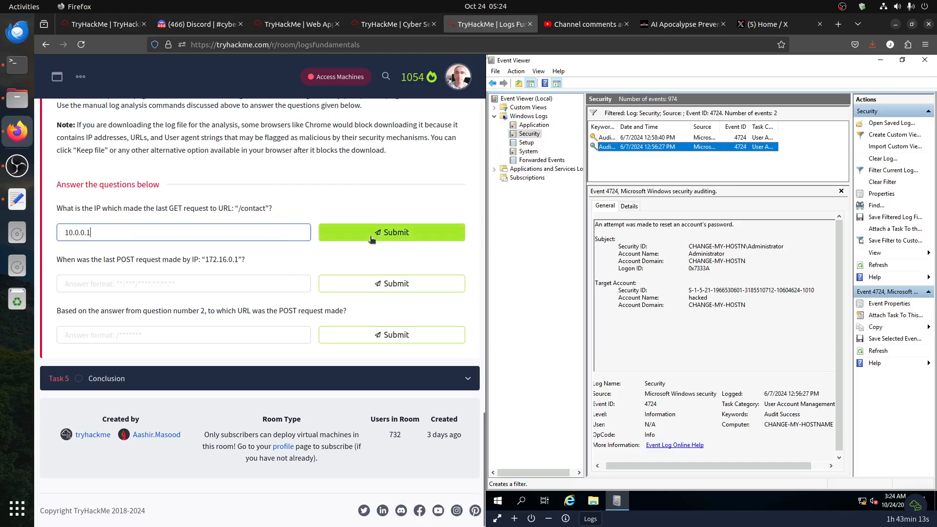
{"action": "left_click", "coordinate": [429, 233]}
Step: Switch to Terminal and compare the head -n 1 part of the command with the full list of GET /contact requests
{"action": "key", "text": "alt+Tab"}
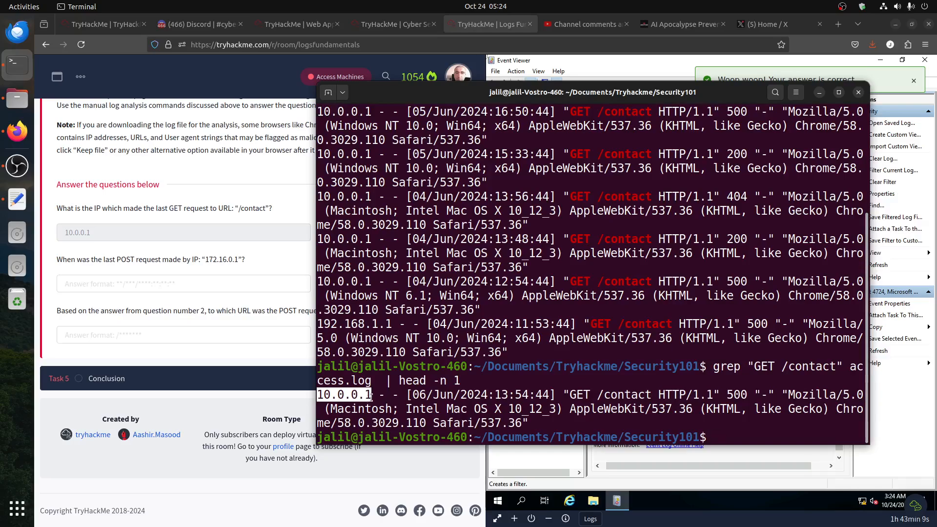
{"action": "left_click_drag", "start_coordinate": [392, 381], "coordinate": [469, 381]}
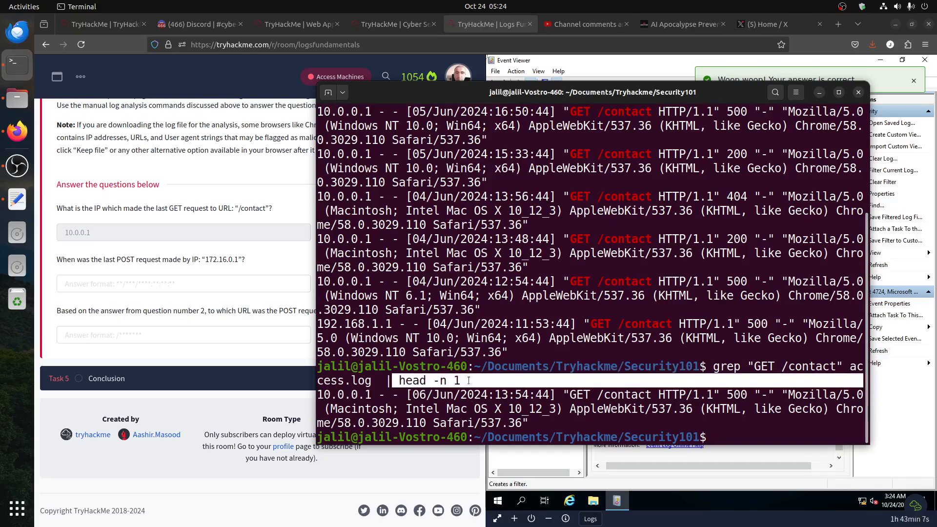
{"action": "key", "text": "Up"}
{"action": "key", "text": "Up"}
{"action": "key", "text": "Return"}
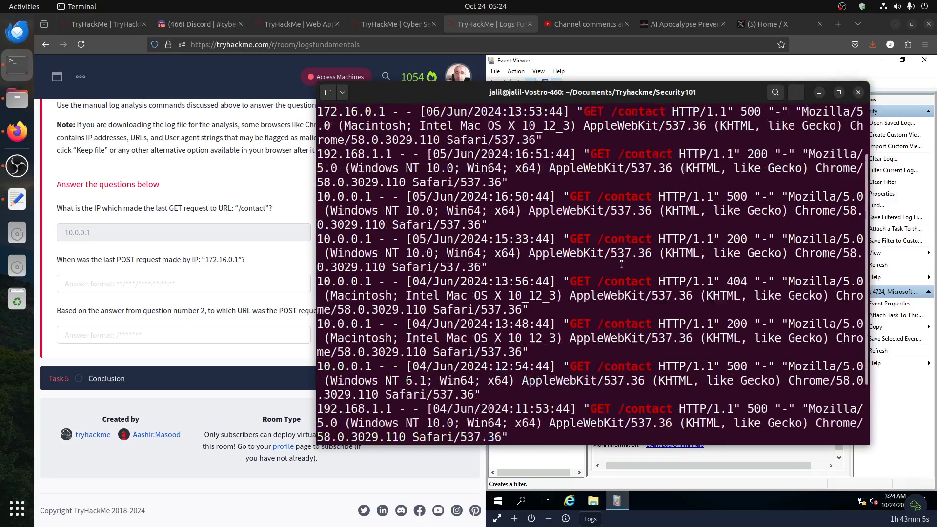
{"action": "left_click_drag", "start_coordinate": [349, 126], "coordinate": [412, 172]}
{"action": "scroll", "coordinate": [510, 302], "scroll_direction": "down", "scroll_amount": 3}
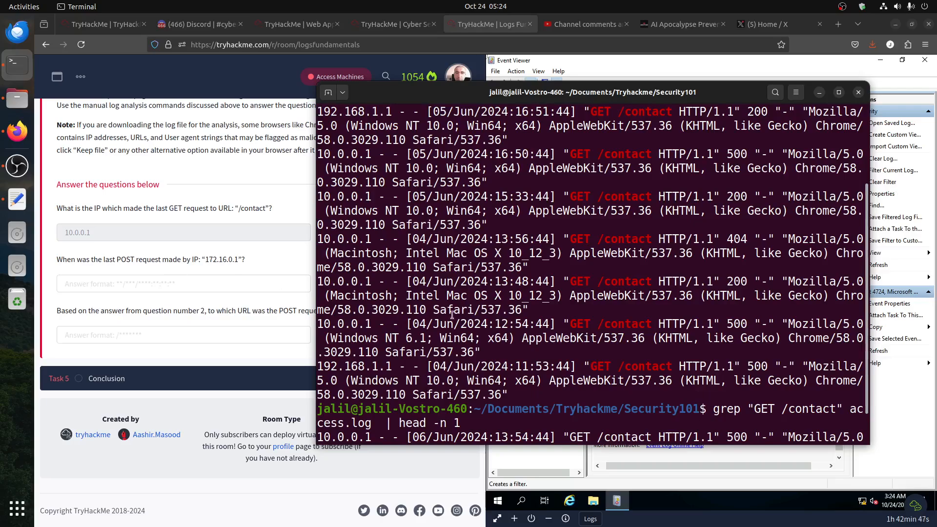
Step: Add three empty prompt lines and run grep "172.16.0.1" access.log to search for all requests from that IP
{"action": "key", "text": "Return"}
{"action": "key", "text": "Return"}
{"action": "key", "text": "Return"}
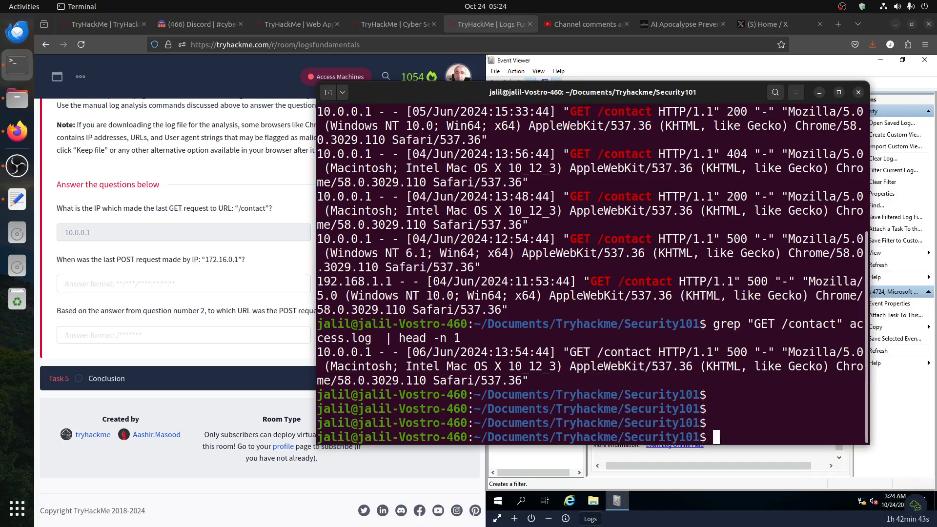
{"action": "type", "text": "grep \"172.16"}
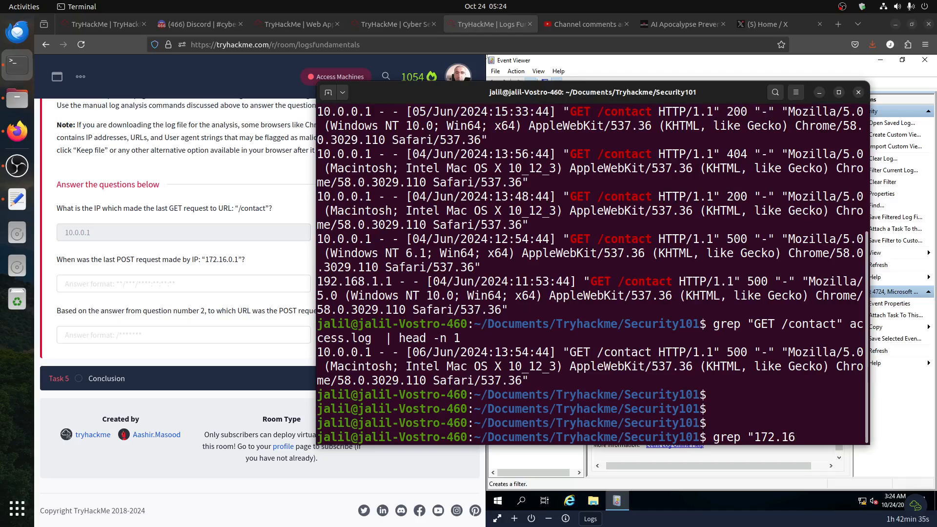
{"action": "type", "text": ".0"}
{"action": "type", "text": "1"}
{"action": "type", "text": ".1\""}
{"action": "type", "text": " access.log"}
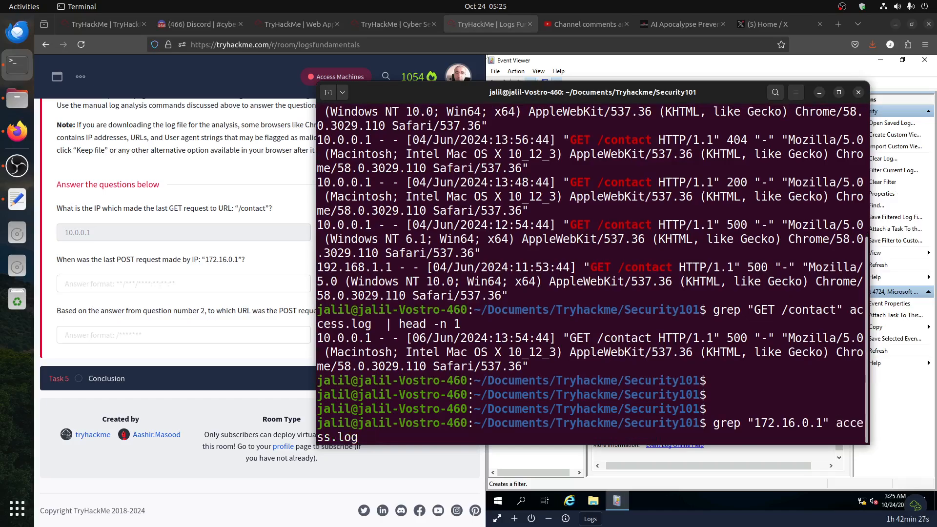
{"action": "key", "text": "Return"}
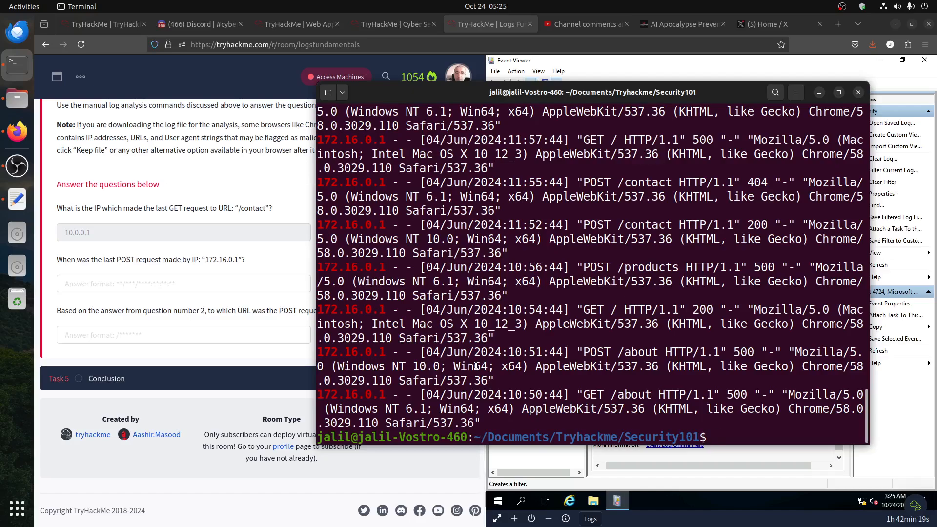
Step: Filter that IP's requests down to POST by running grep "172.16.0.1" access.log | grep "POST"
{"action": "key", "text": "Up"}
{"action": "type", "text": "|"}
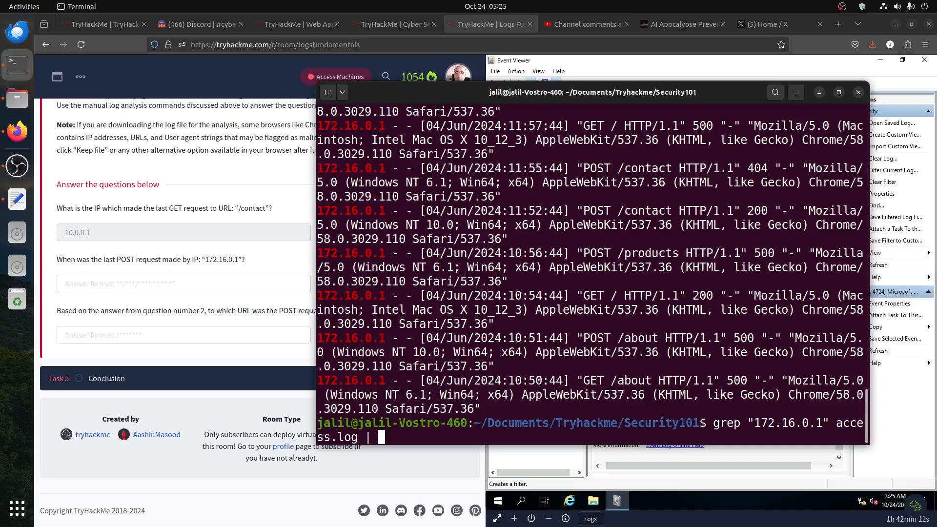
{"action": "type", "text": " grep"}
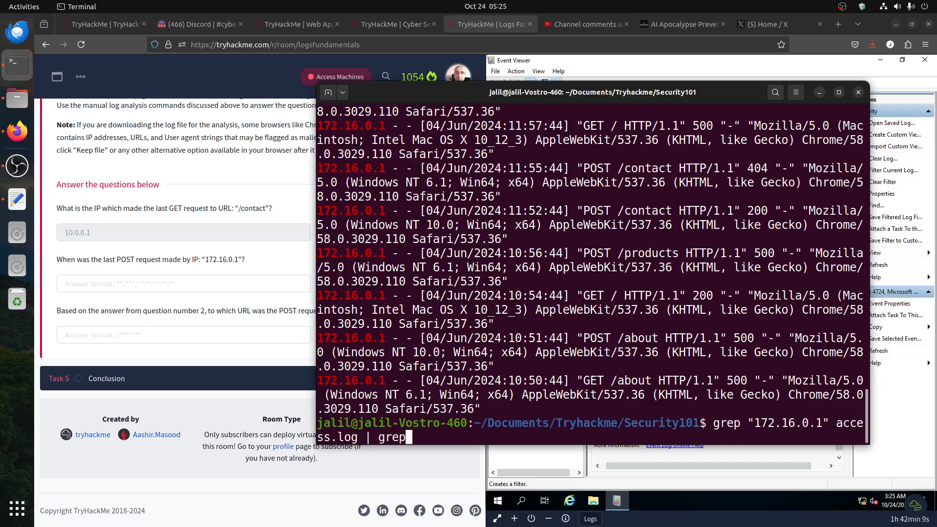
{"action": "type", "text": " \"POST\""}
{"action": "left_click_drag", "start_coordinate": [367, 168], "coordinate": [569, 380]}
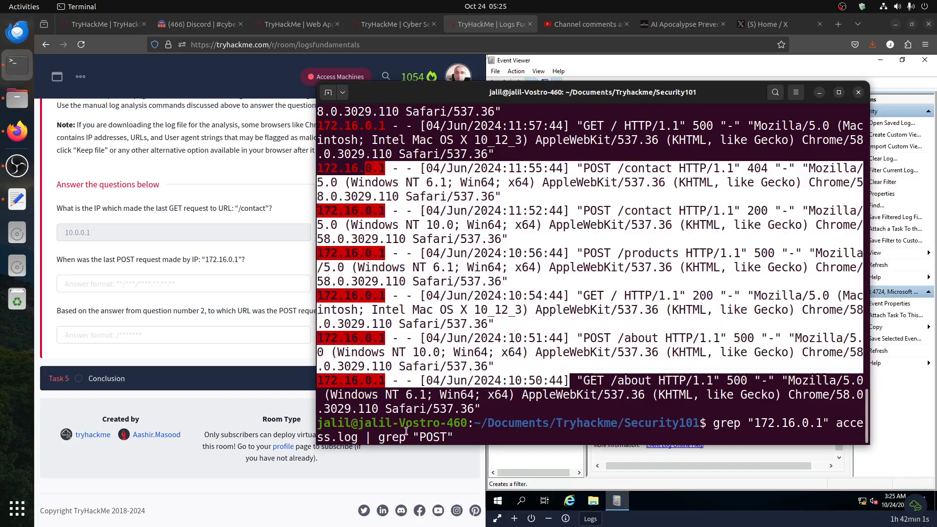
{"action": "left_click", "coordinate": [529, 422]}
{"action": "key", "text": "Return"}
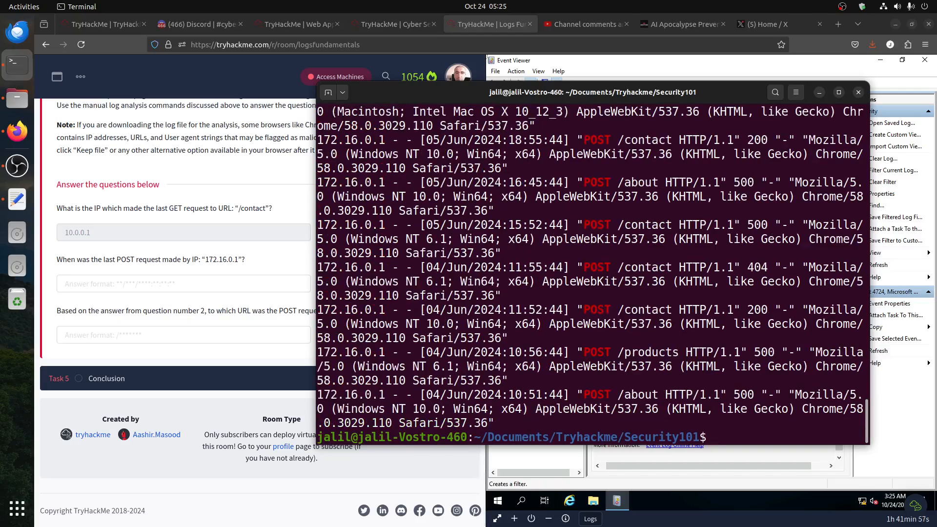
Step: Limit the POST search to its first match with grep "172.16.0.1" access.log | grep "POST" | head -n 1
{"action": "key", "text": "Up"}
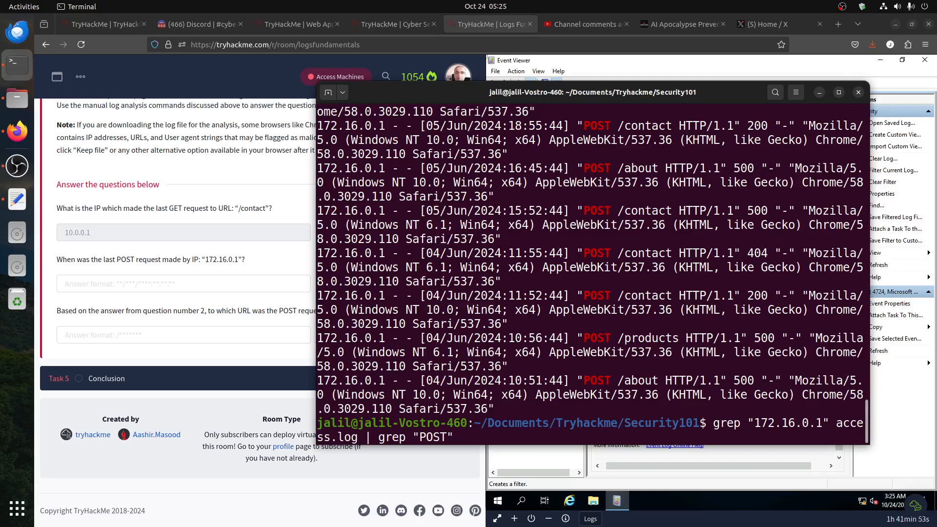
{"action": "type", "text": "| head -n 1"}
{"action": "key", "text": "Return"}
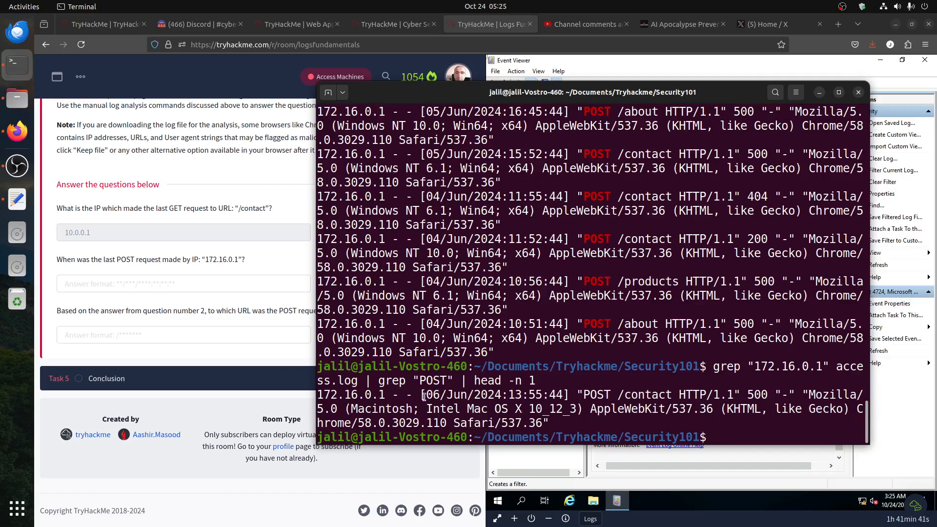
Step: Copy the timestamp 06/Jun/2024:13:55:44 from the output and submit it in Firefox as the second answer
{"action": "left_click_drag", "start_coordinate": [427, 393], "coordinate": [561, 396]}
{"action": "right_click", "coordinate": [559, 399]}
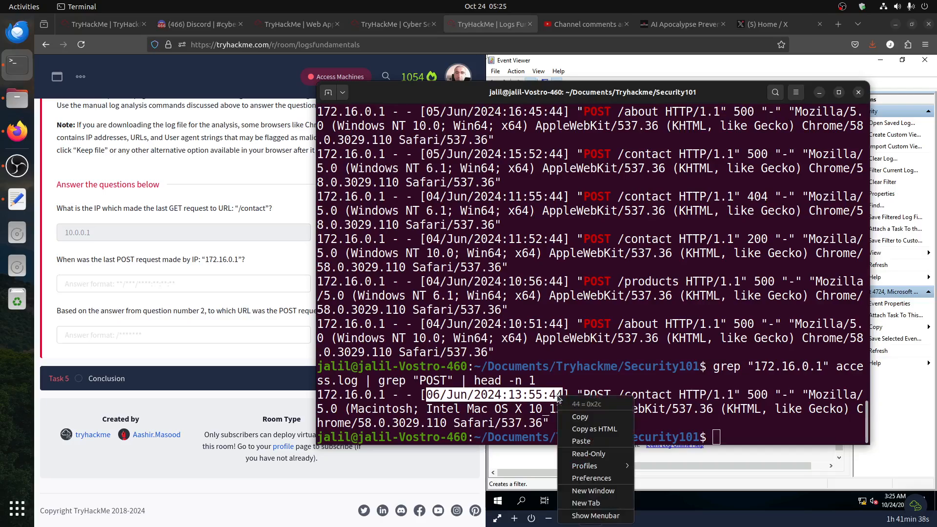
{"action": "left_click", "coordinate": [581, 416]}
{"action": "left_click", "coordinate": [235, 285]}
{"action": "key", "text": "ctrl+v"}
{"action": "left_click", "coordinate": [390, 289]}
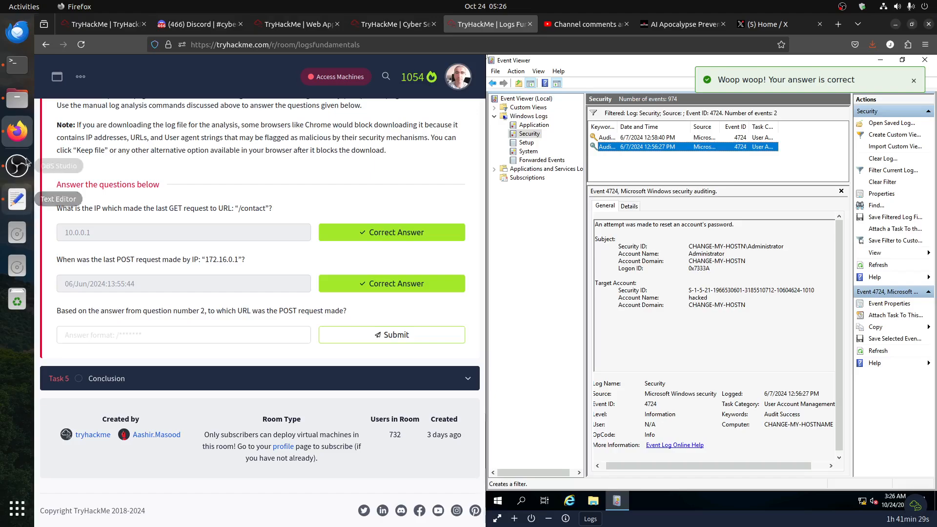
Step: Copy the URL /contact from the POST entry in Terminal and submit it in Firefox as the third answer
{"action": "left_click", "coordinate": [21, 74]}
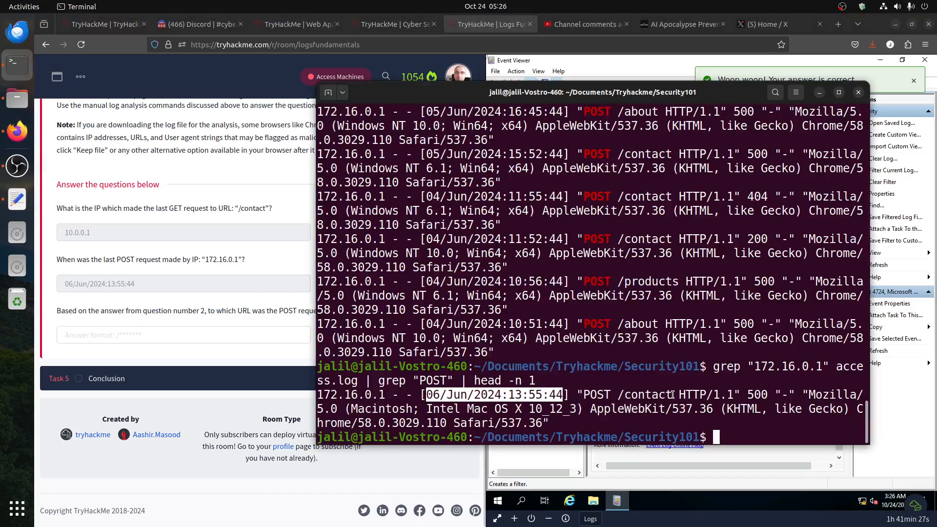
{"action": "left_click_drag", "start_coordinate": [672, 394], "coordinate": [617, 393]}
{"action": "right_click", "coordinate": [618, 393]}
{"action": "left_click", "coordinate": [649, 403]}
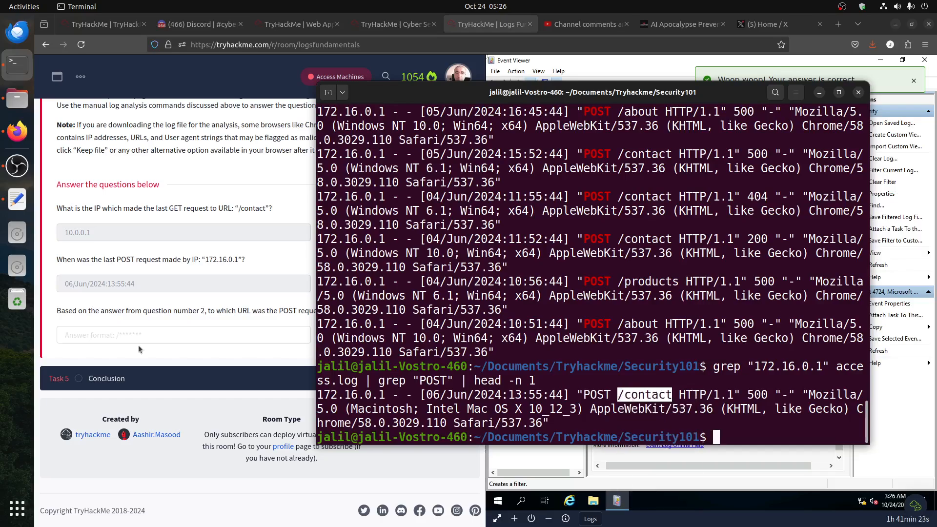
{"action": "left_click", "coordinate": [138, 345]}
{"action": "left_click", "coordinate": [136, 341]}
{"action": "key", "text": "ctrl+v"}
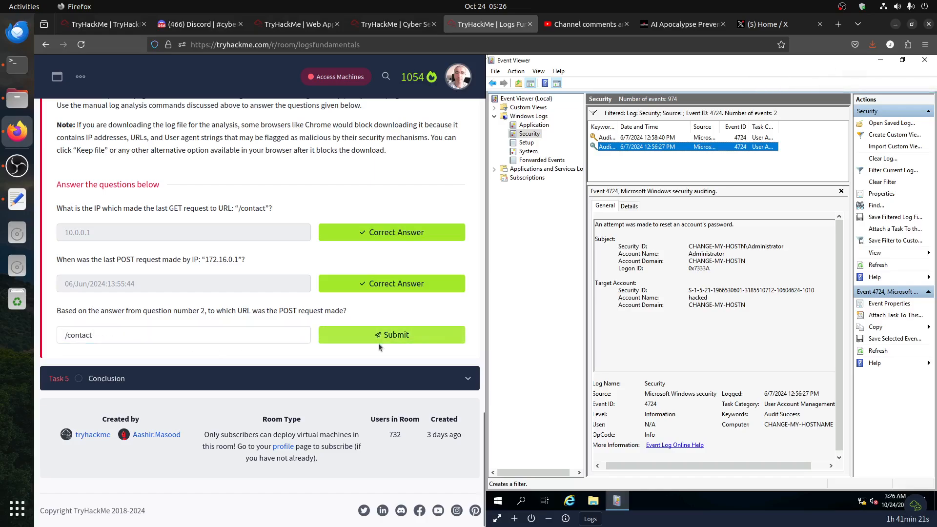
{"action": "left_click", "coordinate": [378, 342]}
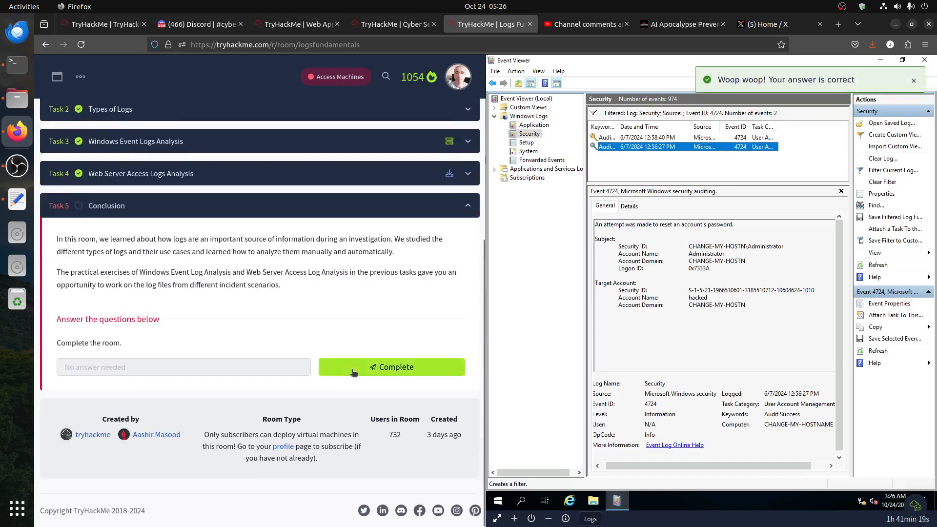
Step: Mark the Conclusion task as complete and reveal both reward tickets
{"action": "left_click", "coordinate": [352, 371]}
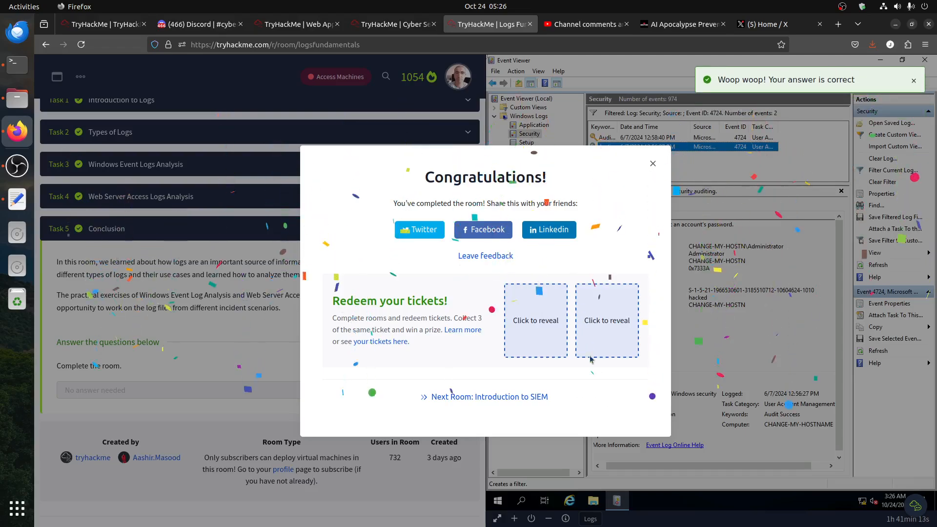
{"action": "left_click", "coordinate": [538, 325]}
{"action": "left_click", "coordinate": [605, 329]}
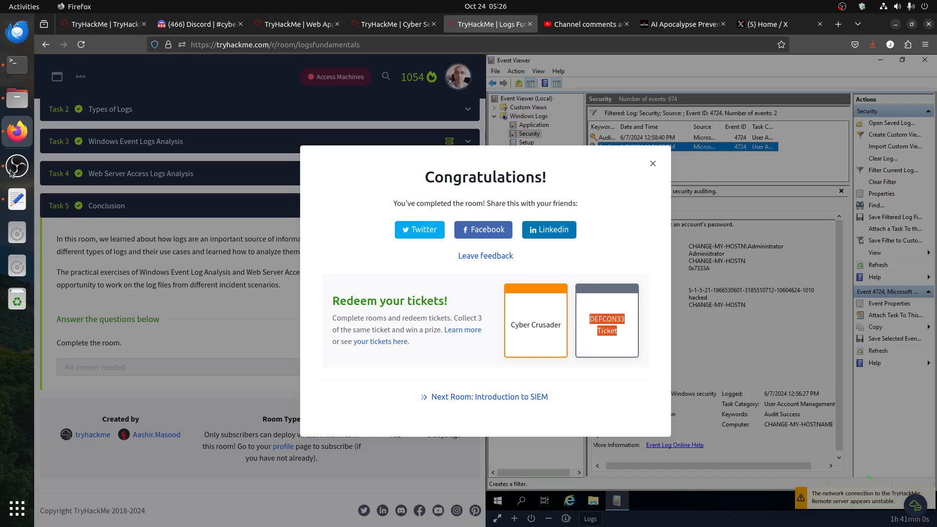
Step: Review the request and timestamp fields of the last POST entry in Terminal, and switch to OBS Studio
{"action": "left_click", "coordinate": [17, 63]}
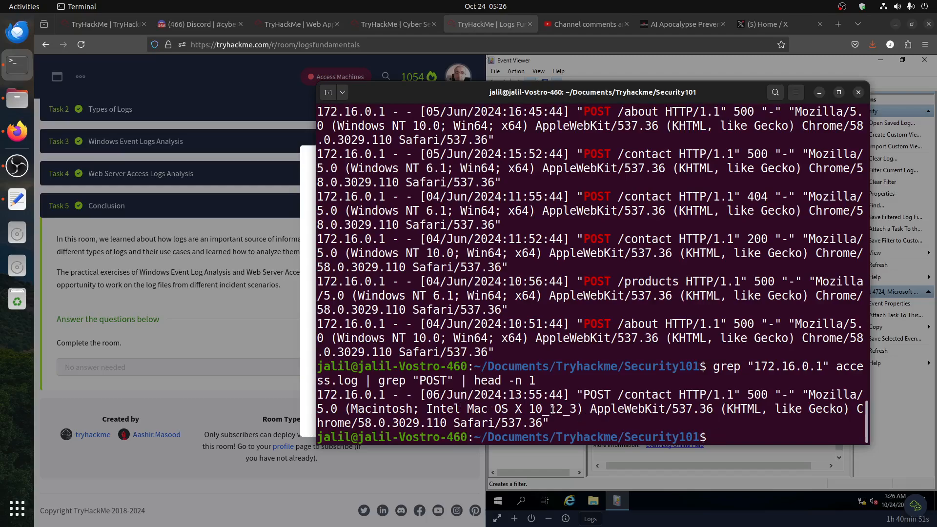
{"action": "left_click_drag", "start_coordinate": [585, 396], "coordinate": [729, 395]}
{"action": "left_click", "coordinate": [575, 397]}
{"action": "left_click_drag", "start_coordinate": [574, 396], "coordinate": [565, 395]}
{"action": "left_click_drag", "start_coordinate": [415, 396], "coordinate": [418, 396]}
{"action": "left_click", "coordinate": [512, 367]}
{"action": "left_click", "coordinate": [17, 166]}
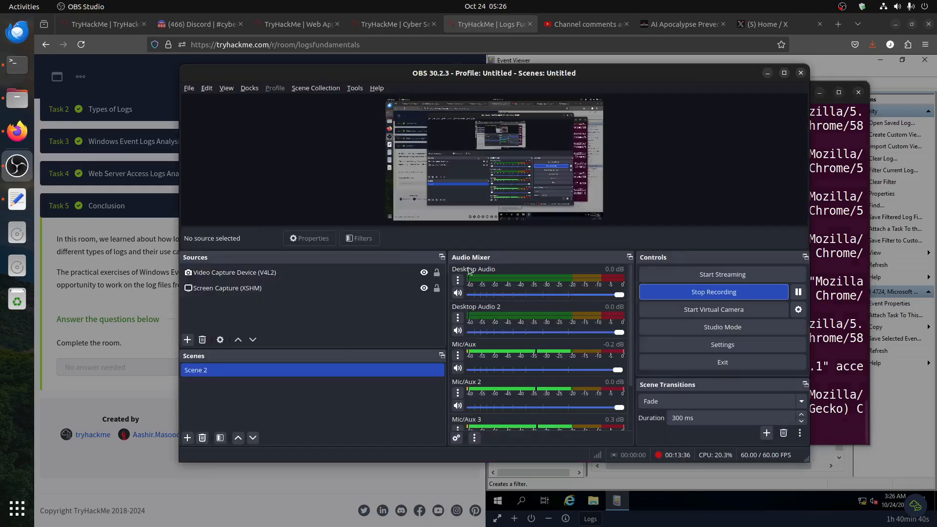